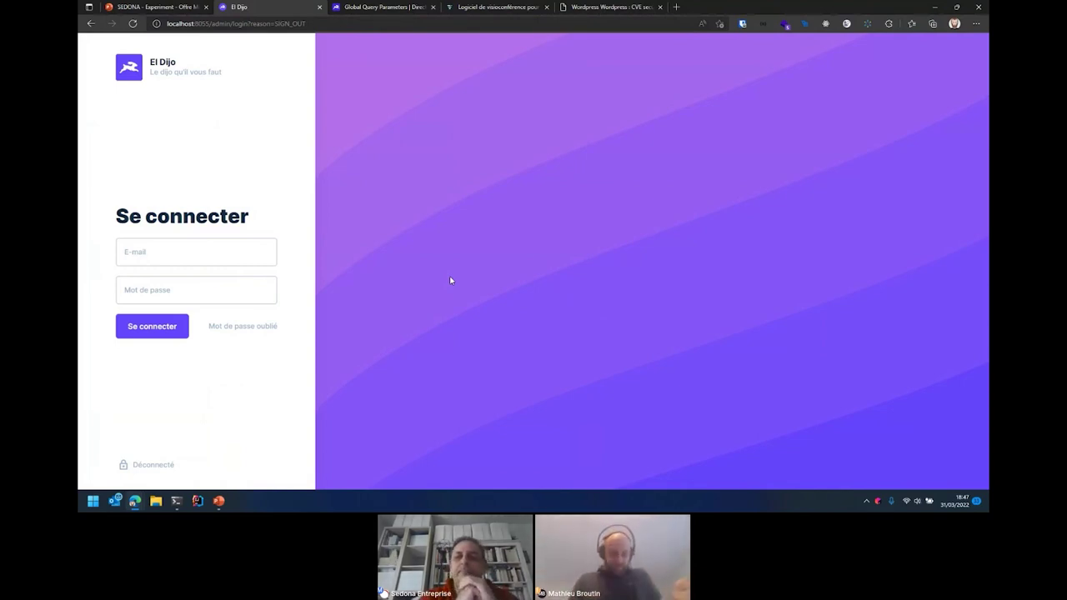
# - Sign in to the El Dijo project with the administrator e-mail and password
pyautogui.click(167, 244)
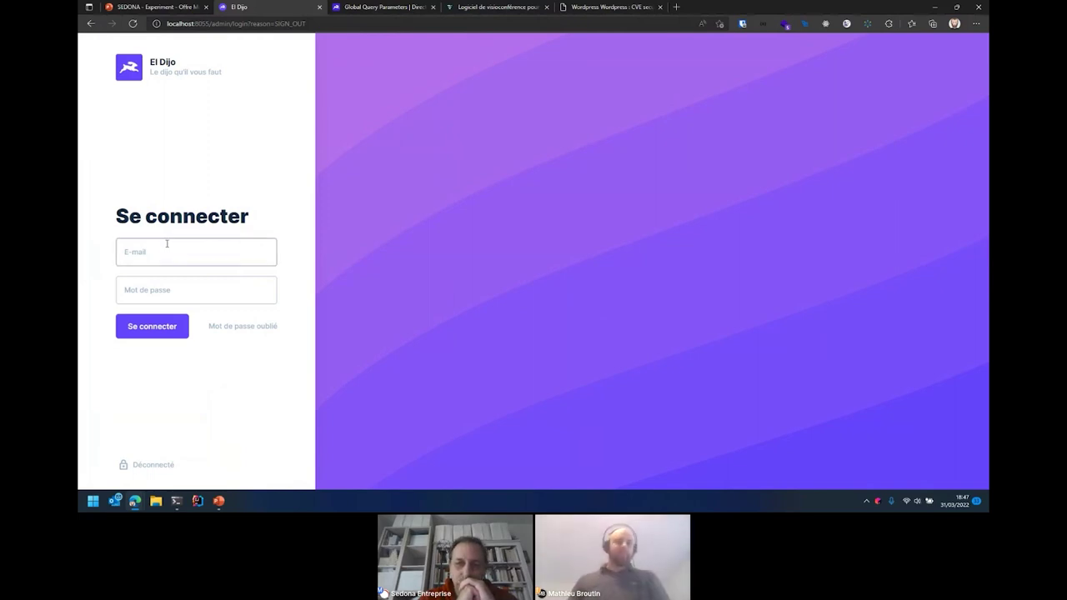
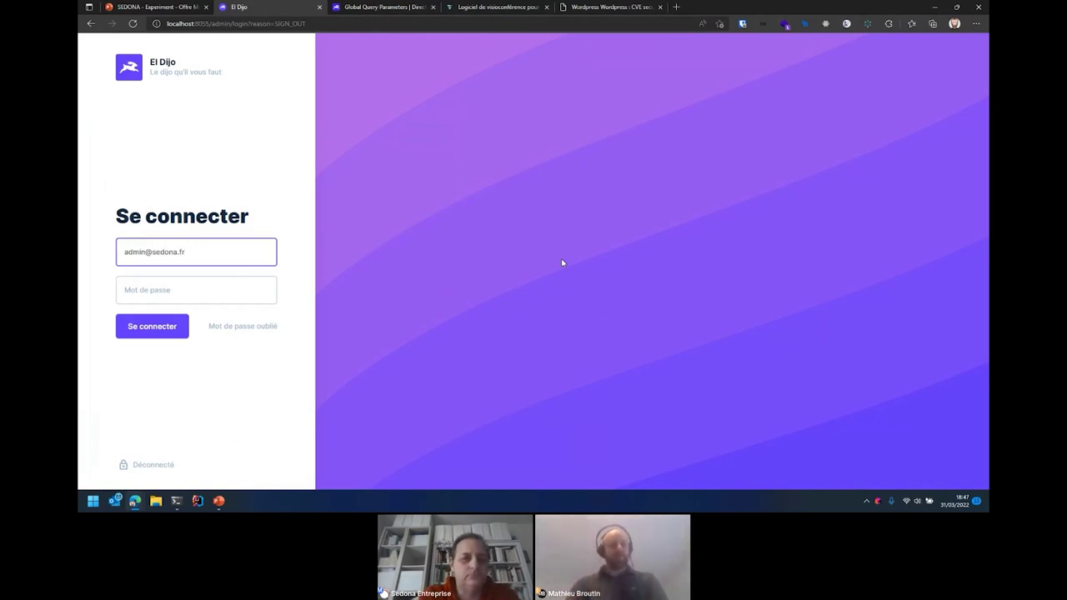
pyautogui.press('Tab')
pyautogui.write('******')
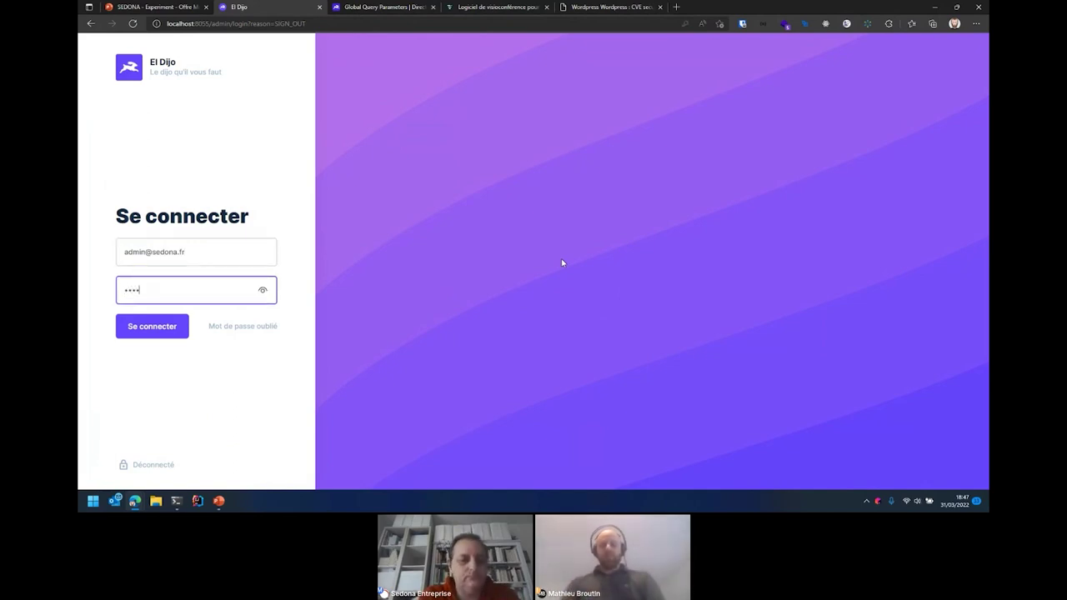
pyautogui.write('***')
pyautogui.press('Return')
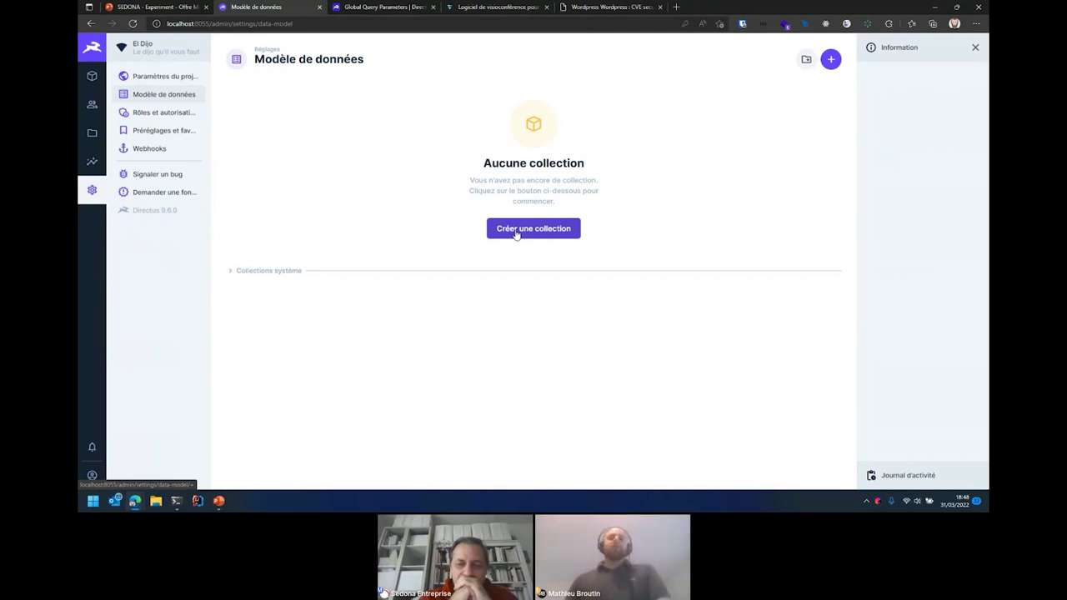
# - Create the agence collection with date_created, user_created, date_updated and user_updated fields
pyautogui.click(516, 234)
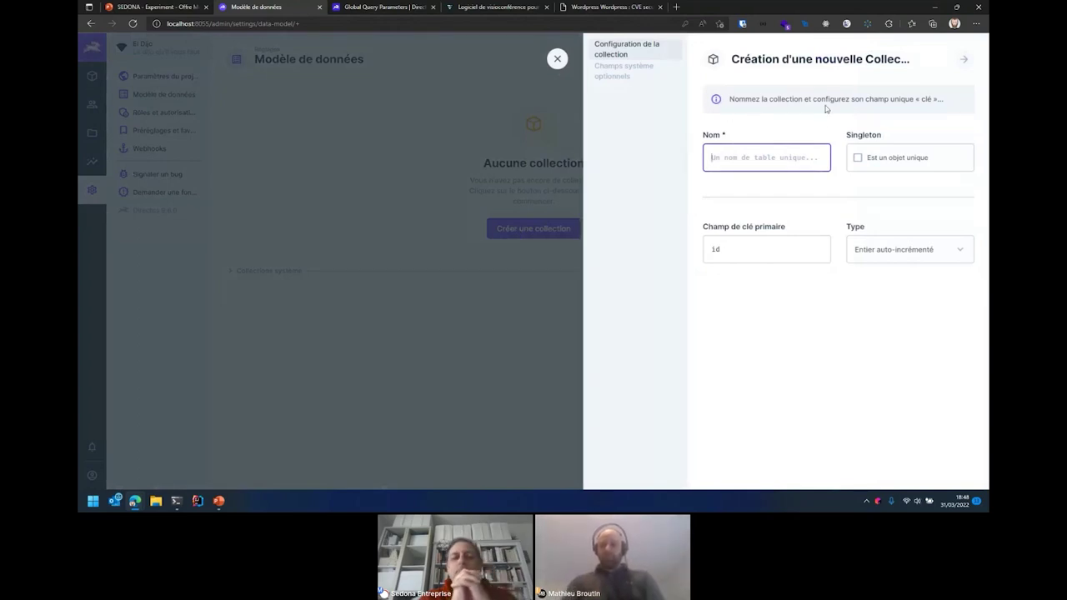
pyautogui.write('agenc')
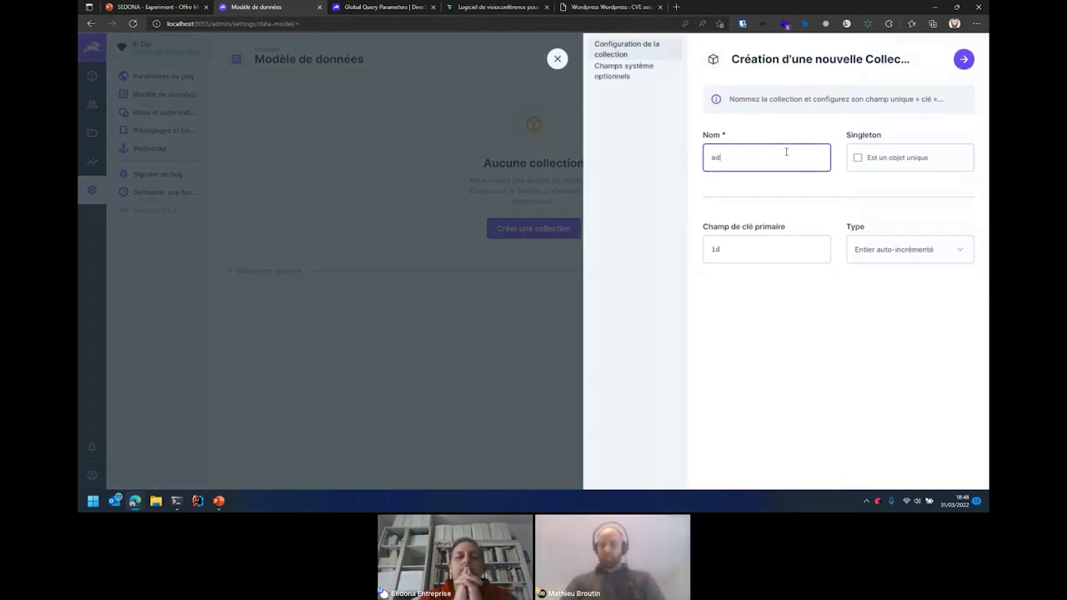
pyautogui.write('e')
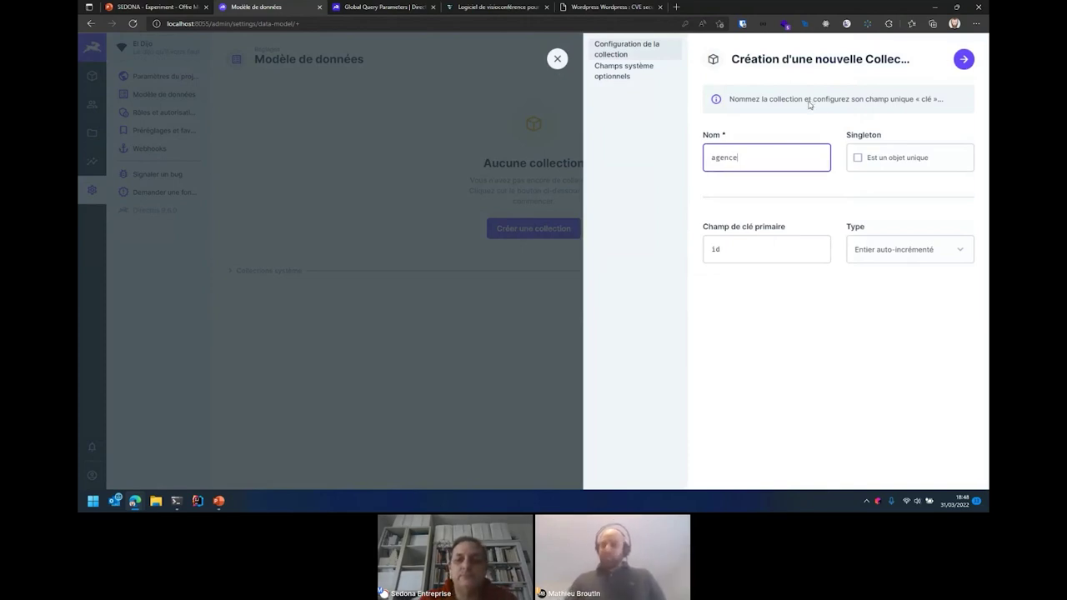
pyautogui.click(964, 62)
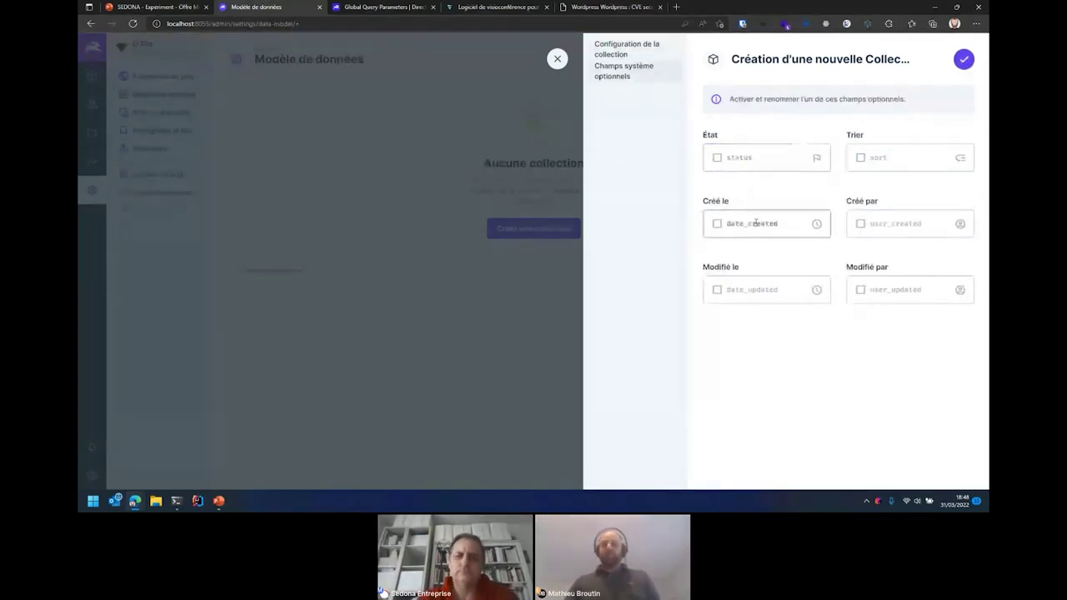
pyautogui.click(753, 228)
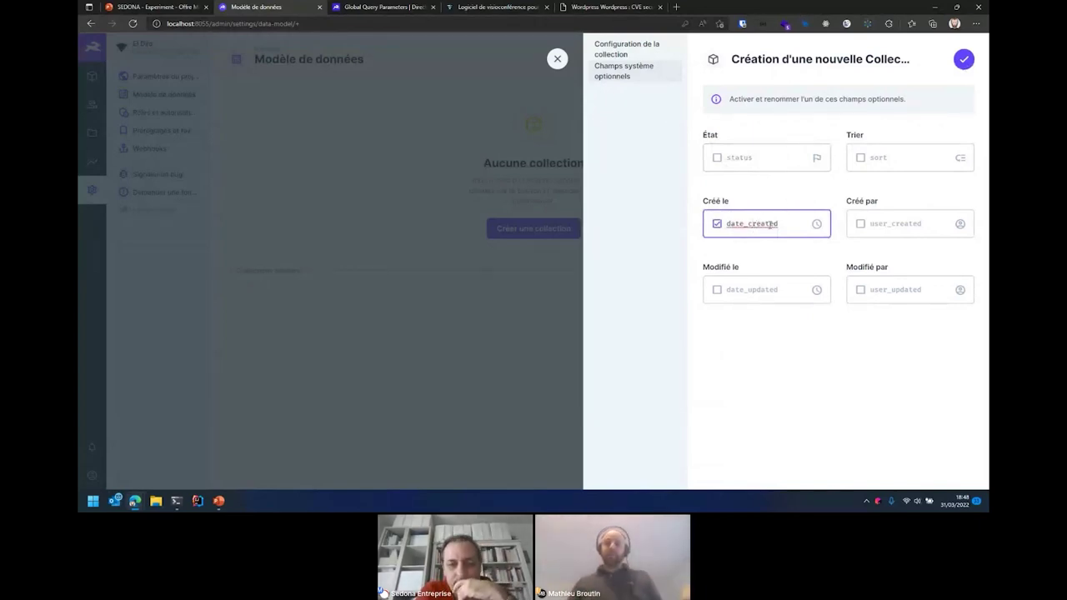
pyautogui.click(896, 226)
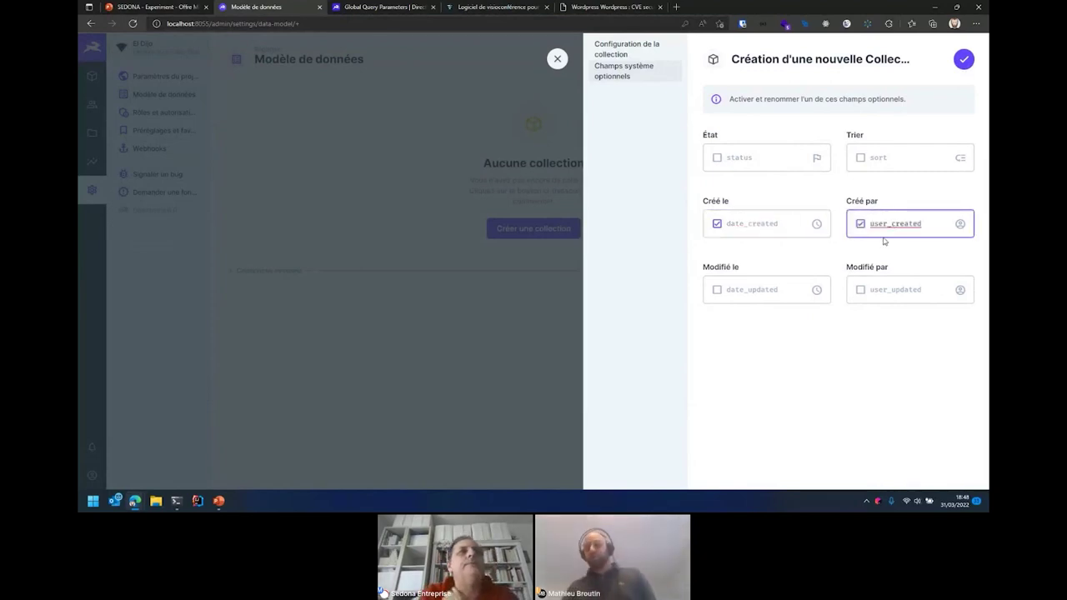
pyautogui.click(762, 290)
pyautogui.click(904, 288)
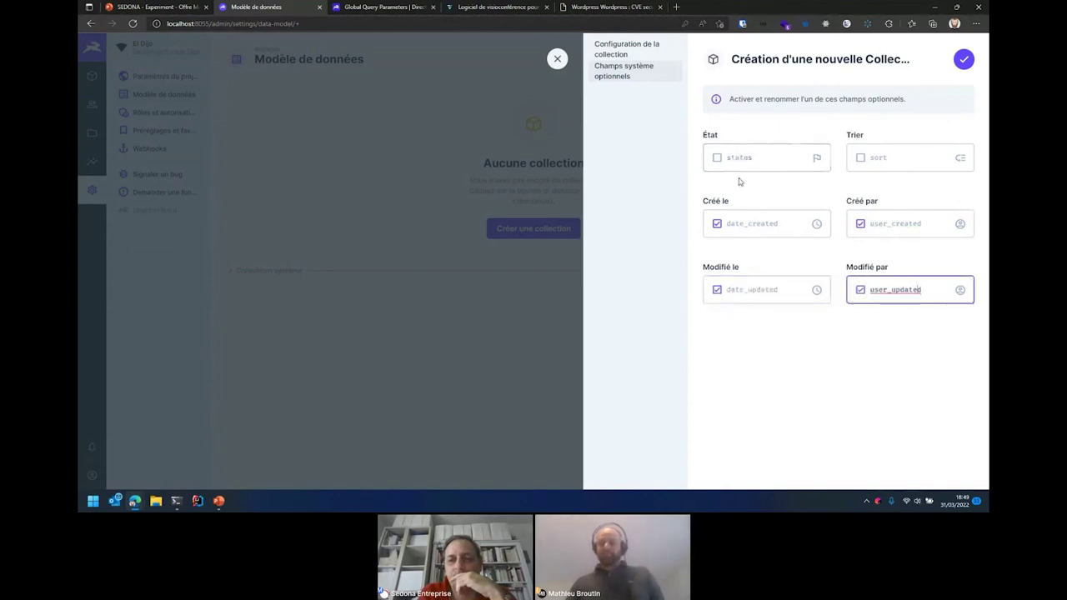
pyautogui.click(963, 59)
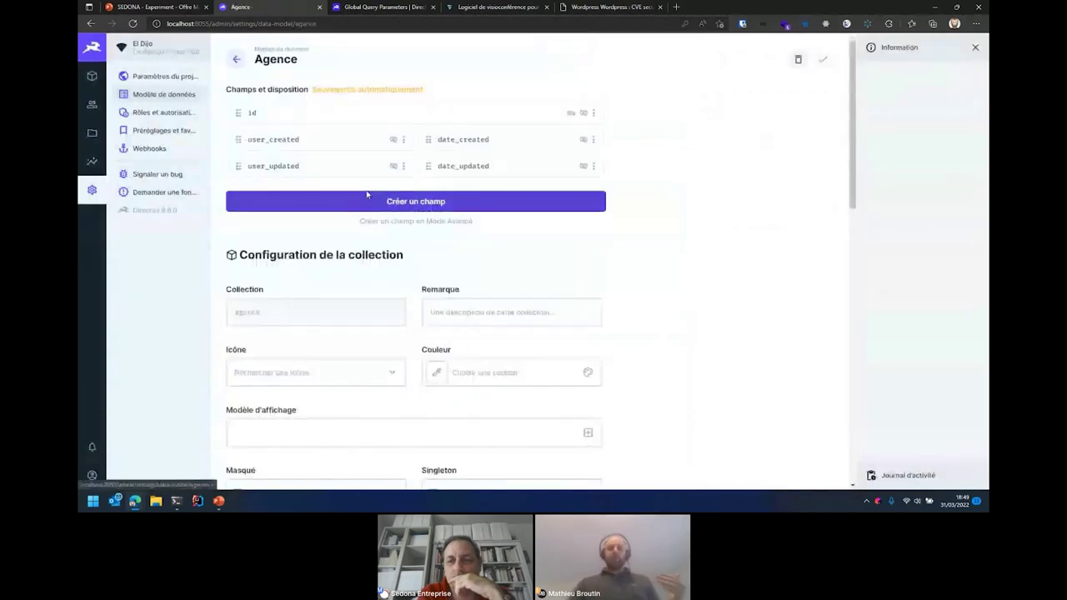
# - Add a required Texte simple field with key nom to Agence and save it
pyautogui.click(374, 201)
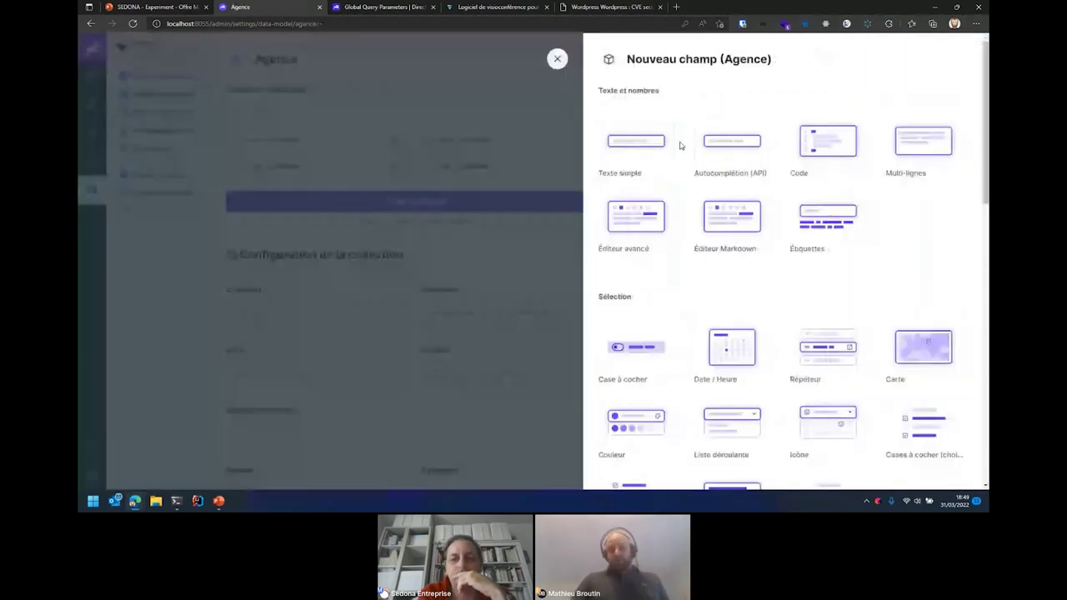
pyautogui.click(635, 143)
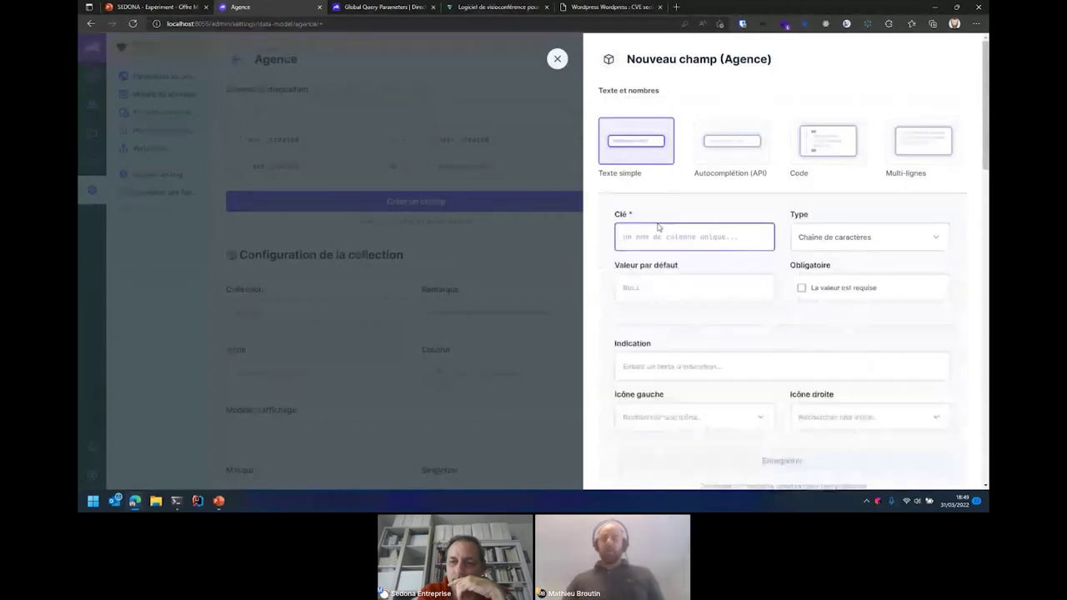
pyautogui.write('nom')
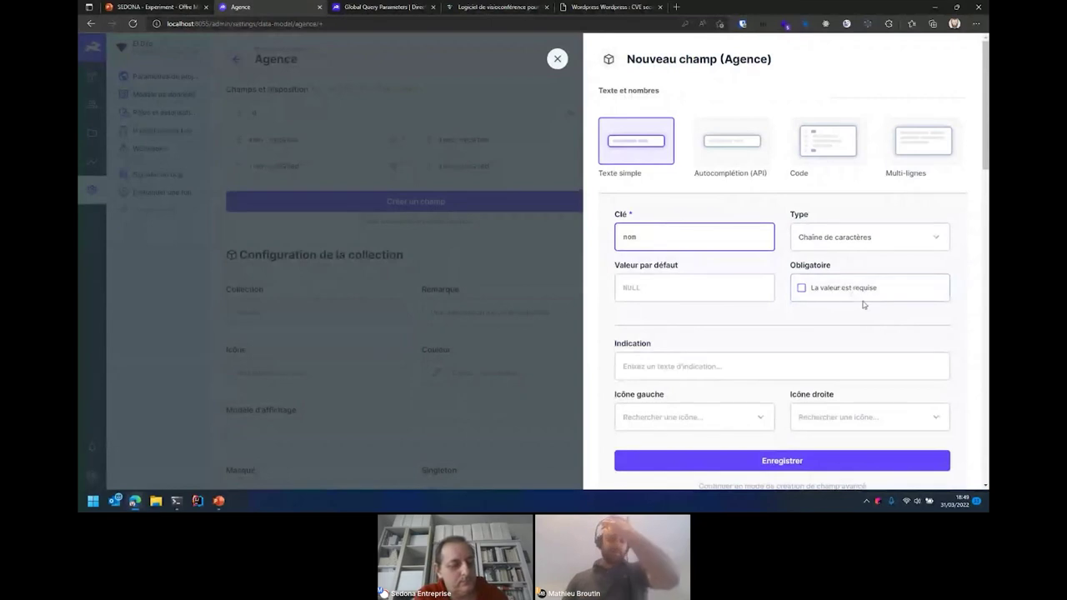
pyautogui.click(844, 296)
pyautogui.scroll(-2, 844, 300)
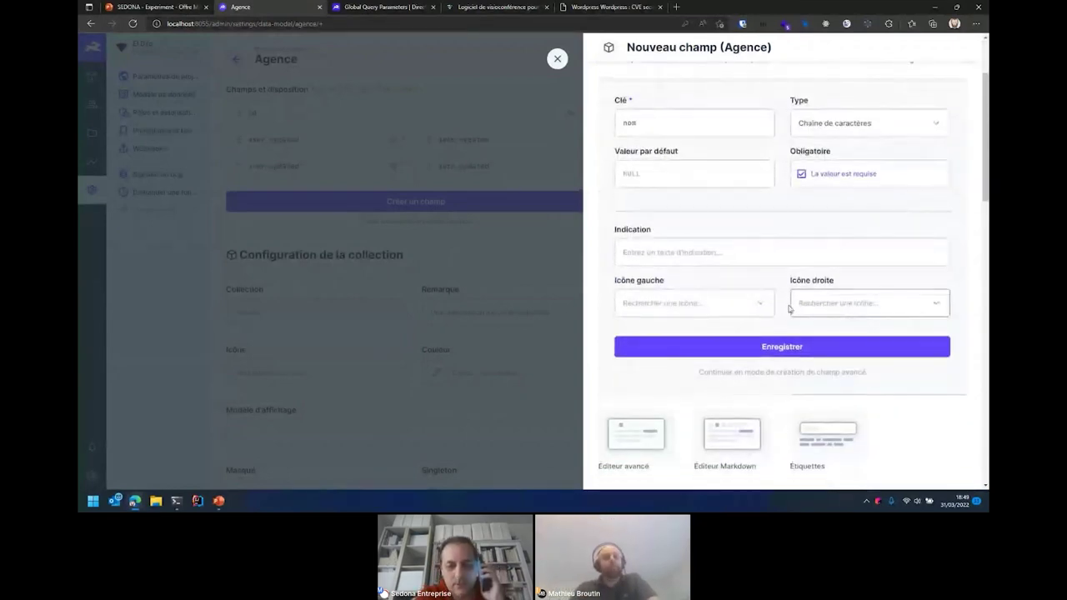
pyautogui.click(798, 350)
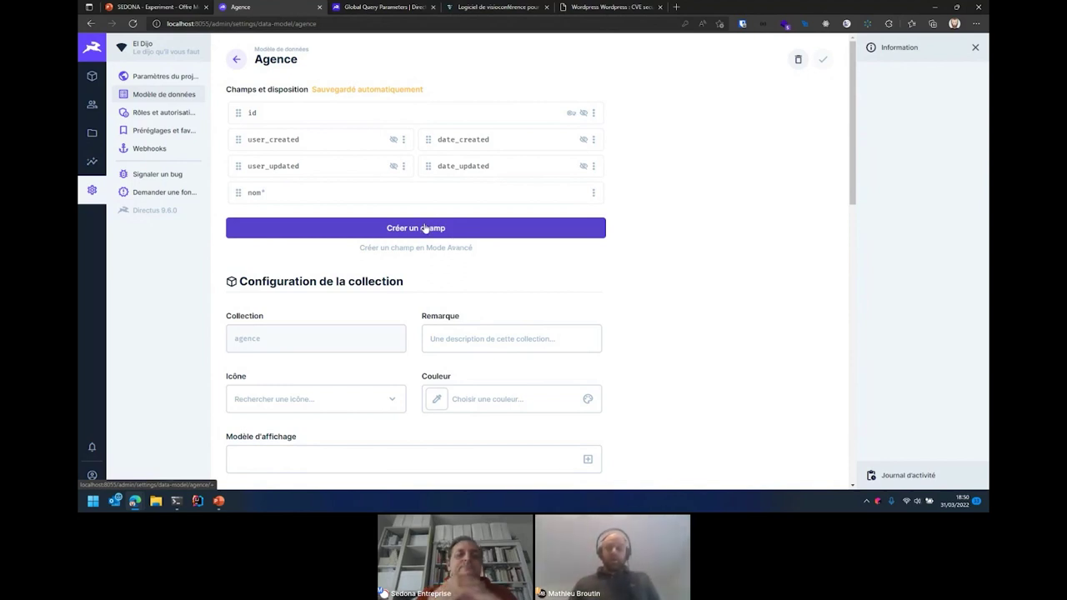
pyautogui.click(424, 228)
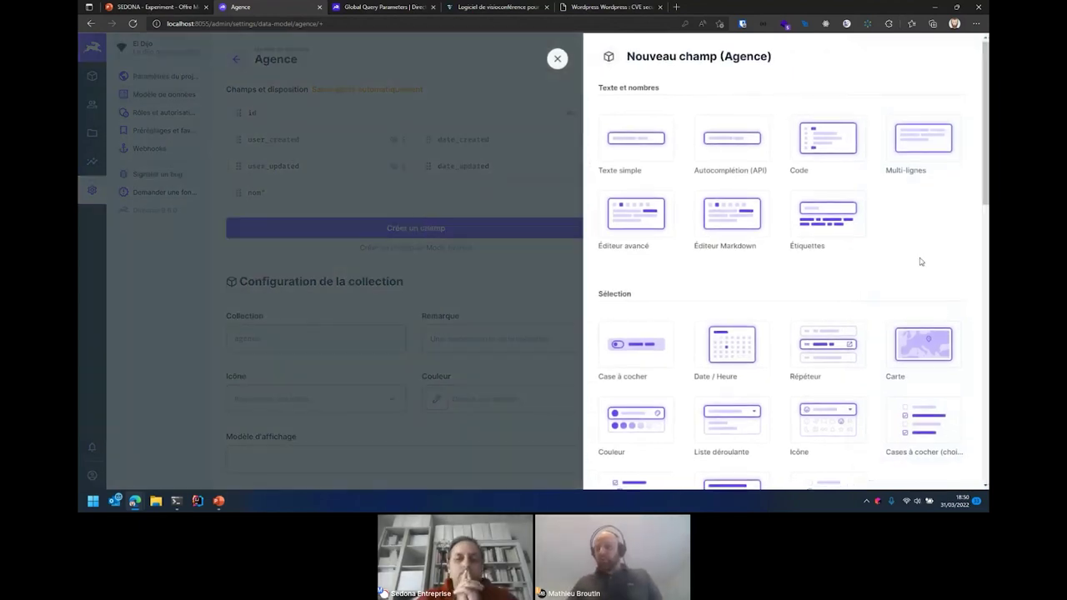
# - Add a Carte (map) field keyed adresse with storage type Texte and save it
pyautogui.scroll(-2, 921, 261)
pyautogui.scroll(-2, 921, 261)
pyautogui.scroll(2, 921, 262)
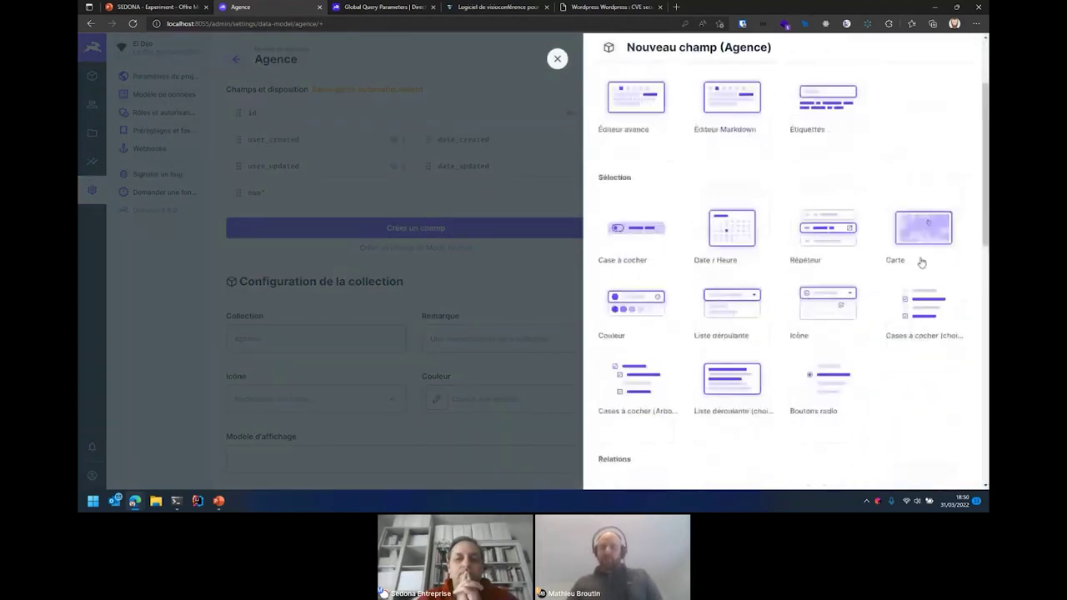
pyautogui.click(924, 235)
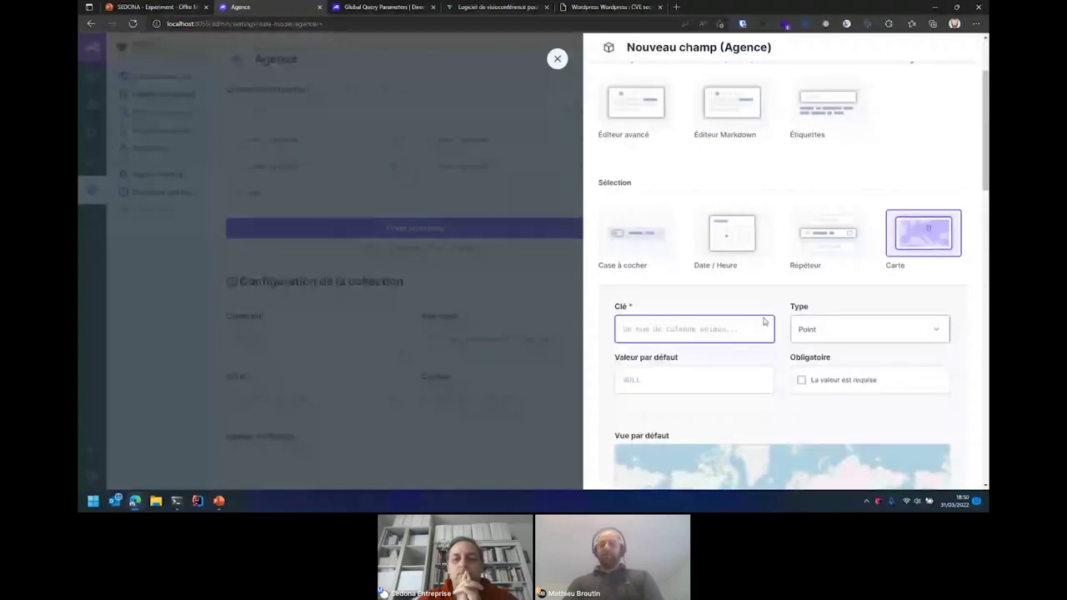
pyautogui.write('esse')
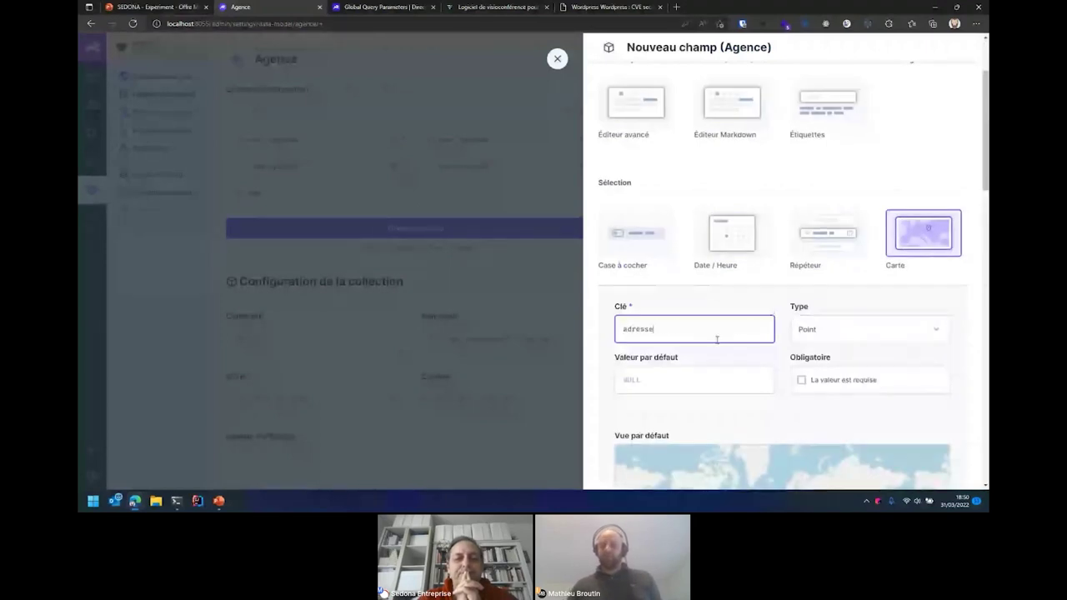
pyautogui.click(856, 339)
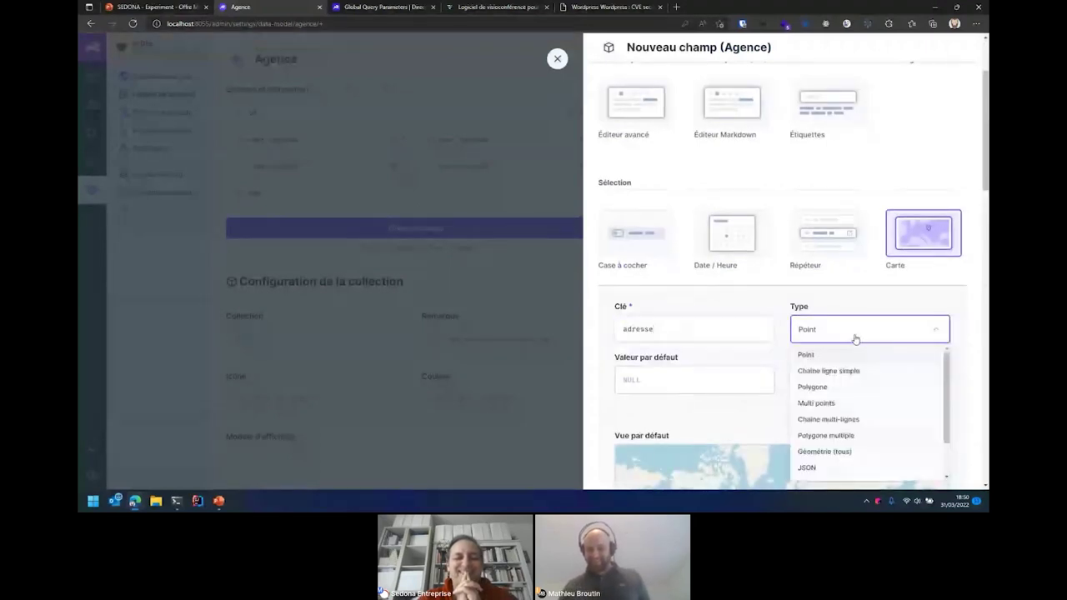
pyautogui.scroll(-3, 856, 454)
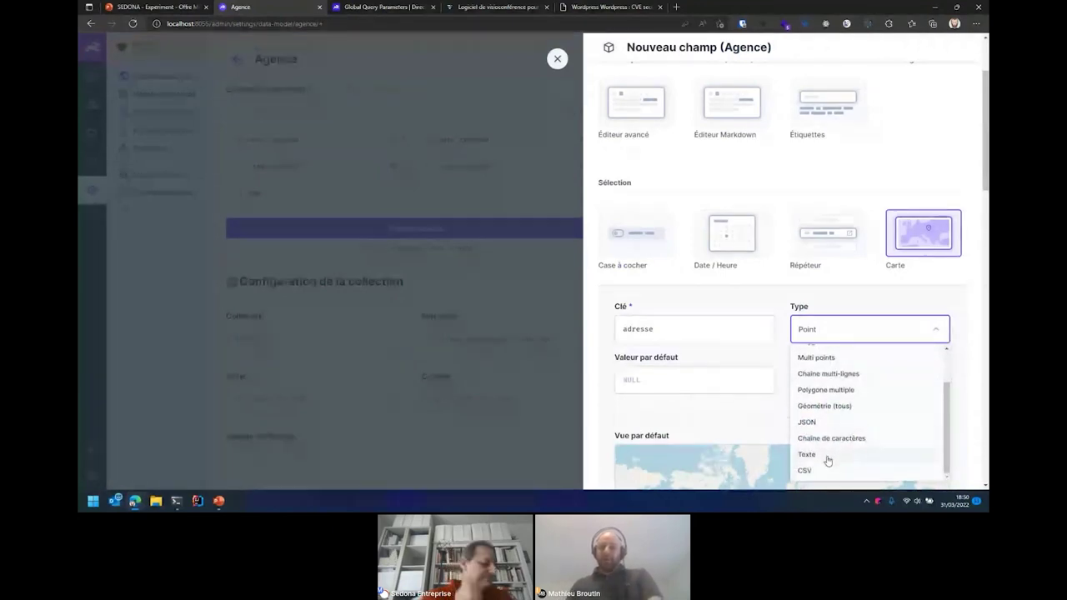
pyautogui.click(828, 460)
pyautogui.scroll(-3, 805, 346)
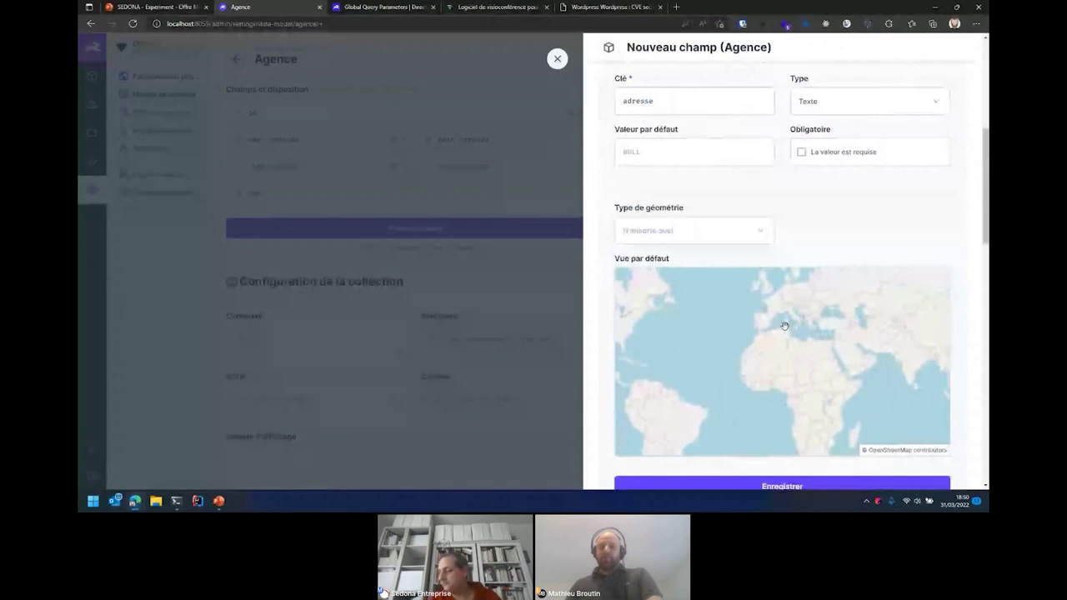
pyautogui.scroll(4, 784, 325)
pyautogui.scroll(-1, 781, 330)
pyautogui.scroll(1, 781, 327)
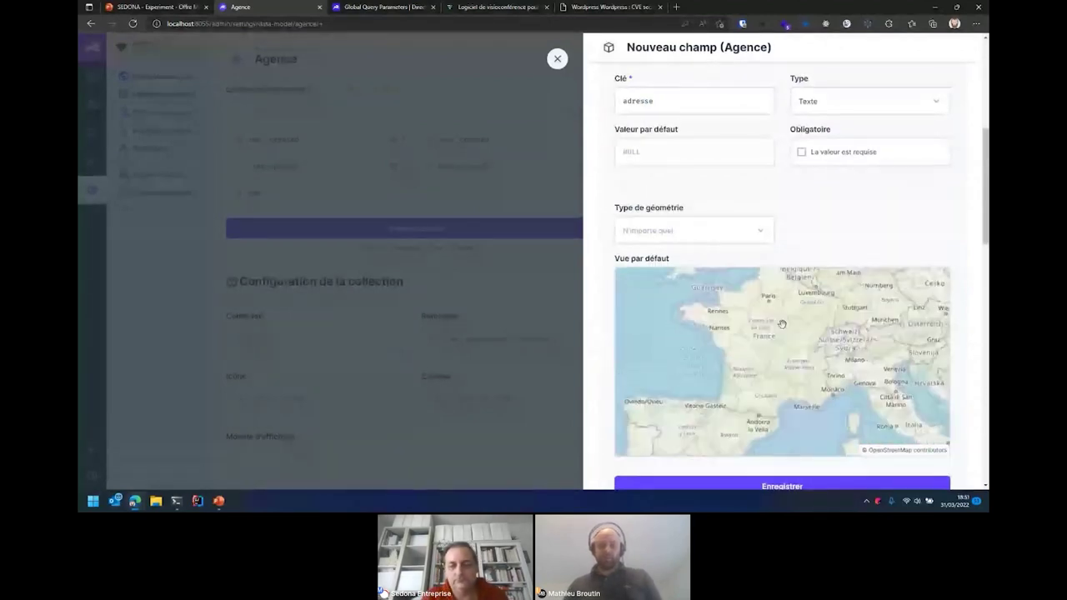
pyautogui.scroll(-1, 592, 426)
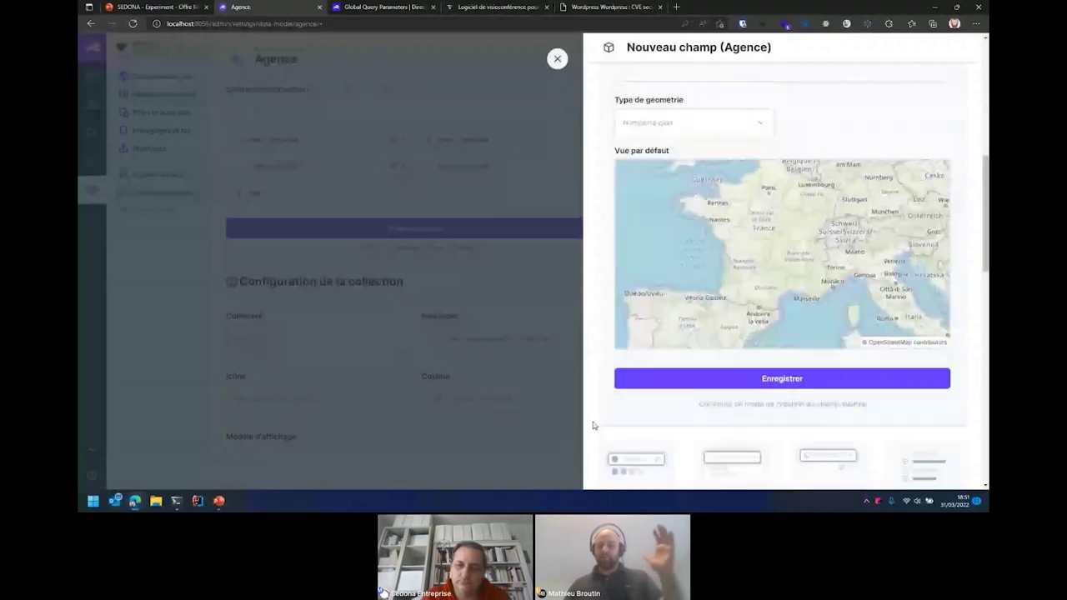
pyautogui.click(625, 377)
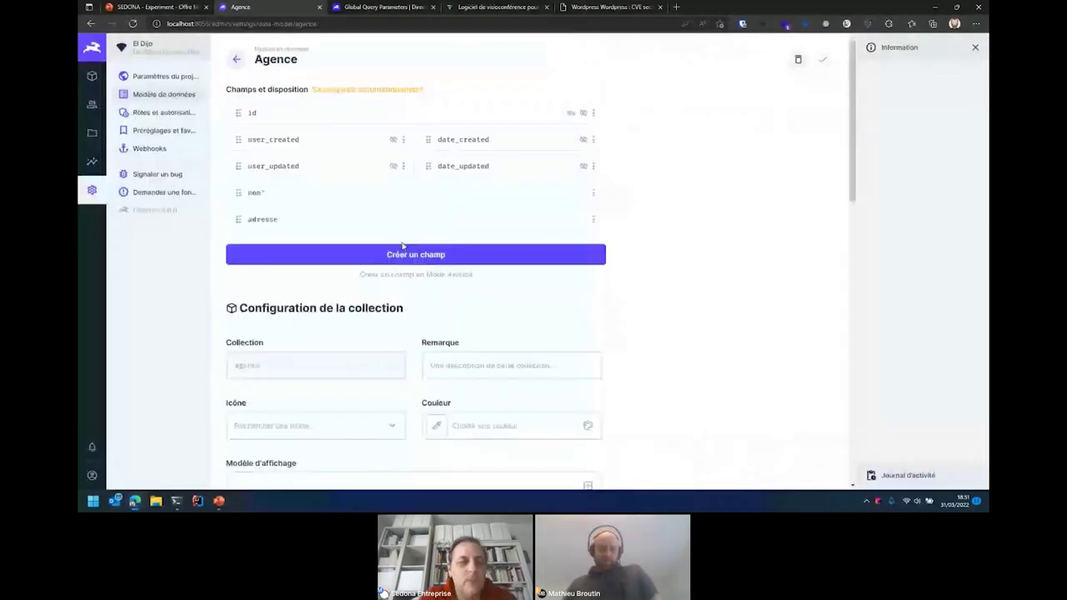
# - Add a Curseur (slider) field keyed surface, stored as integer, and save it
pyautogui.click(405, 254)
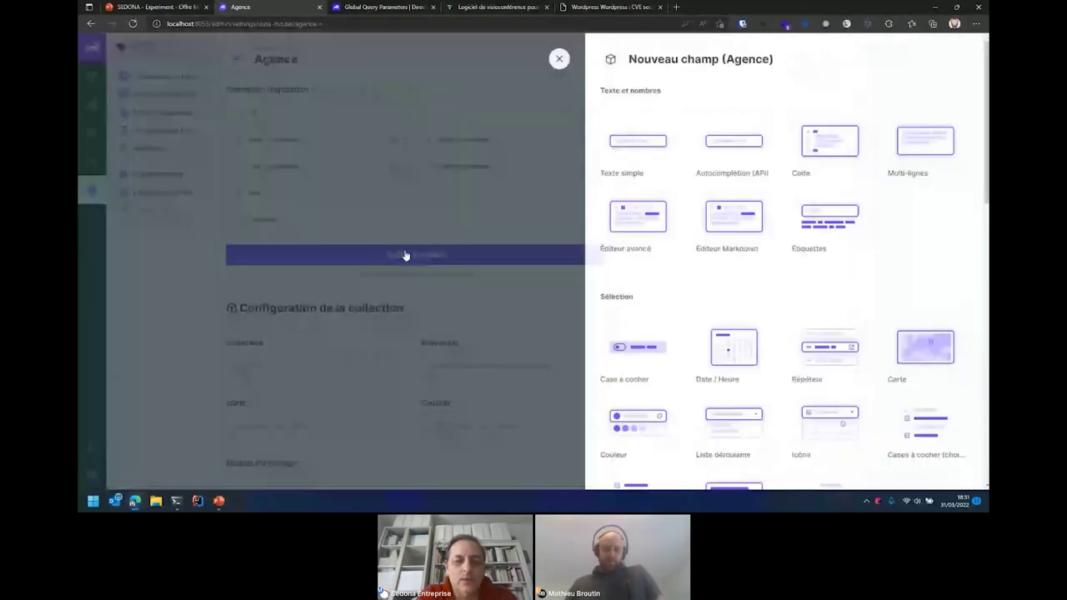
pyautogui.scroll(-1, 680, 243)
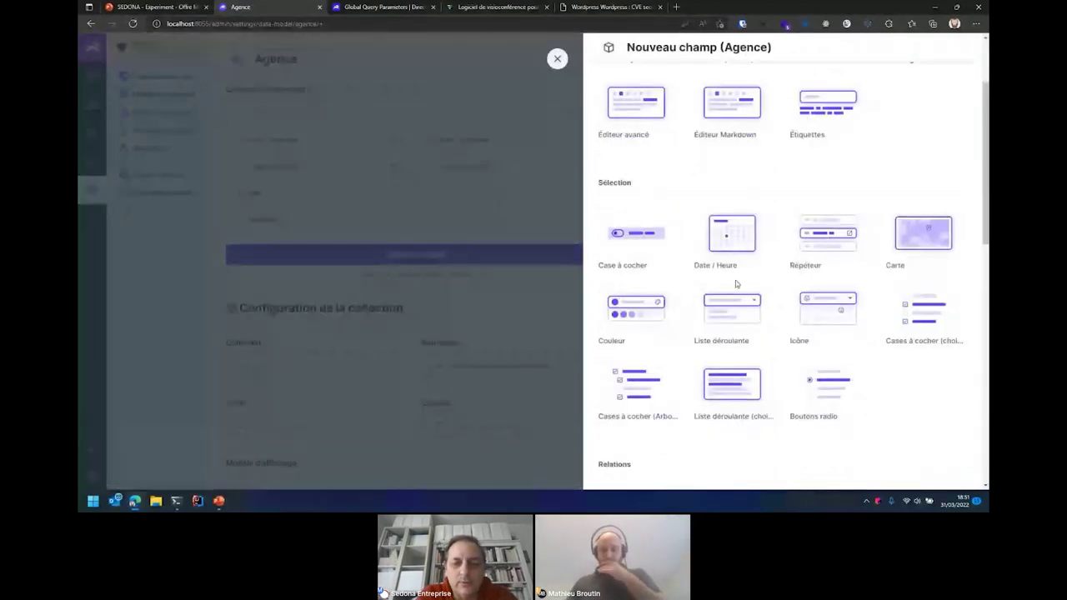
pyautogui.scroll(-1, 737, 286)
pyautogui.scroll(-5, 736, 288)
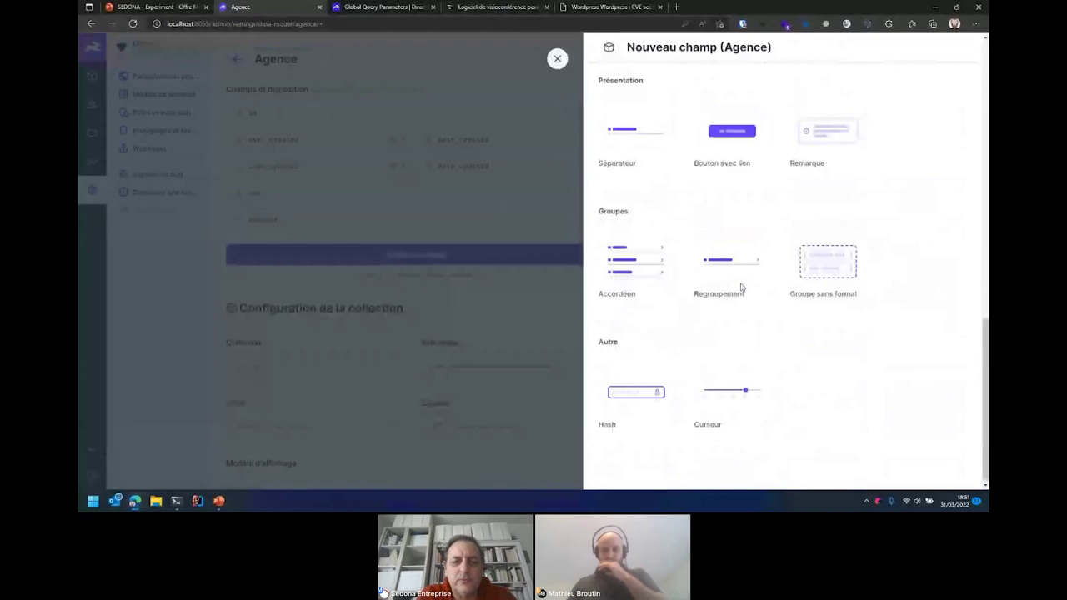
pyautogui.click(733, 391)
pyautogui.scroll(-3, 786, 345)
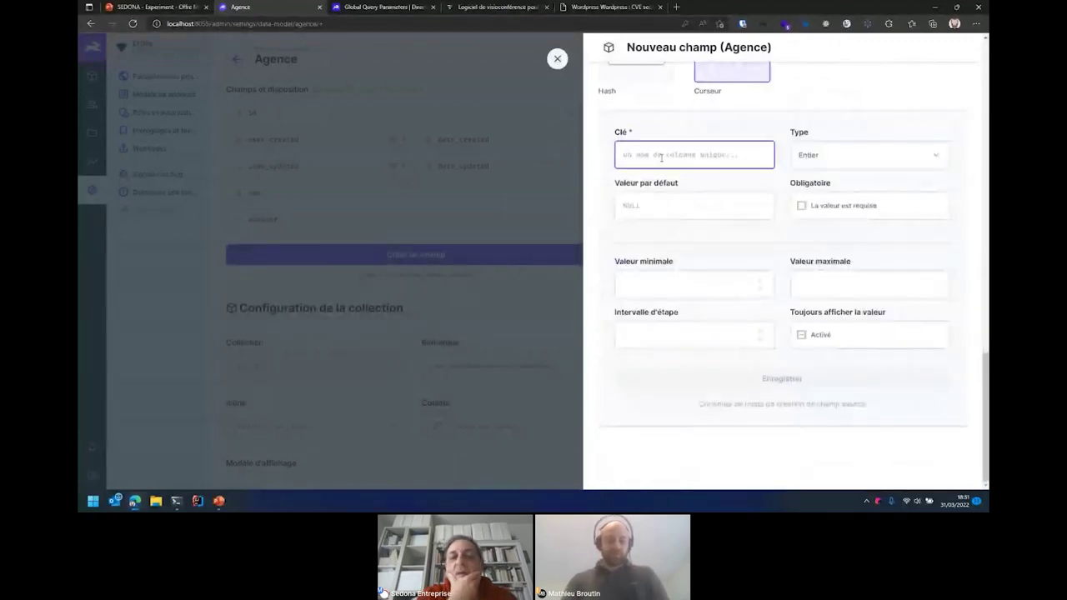
pyautogui.write('s')
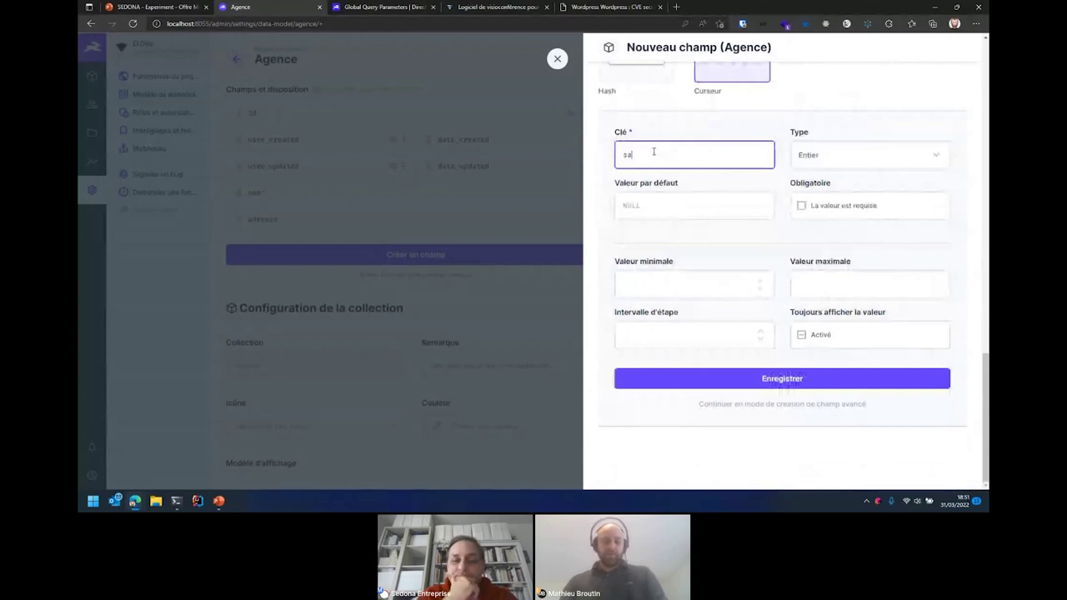
pyautogui.write('urface')
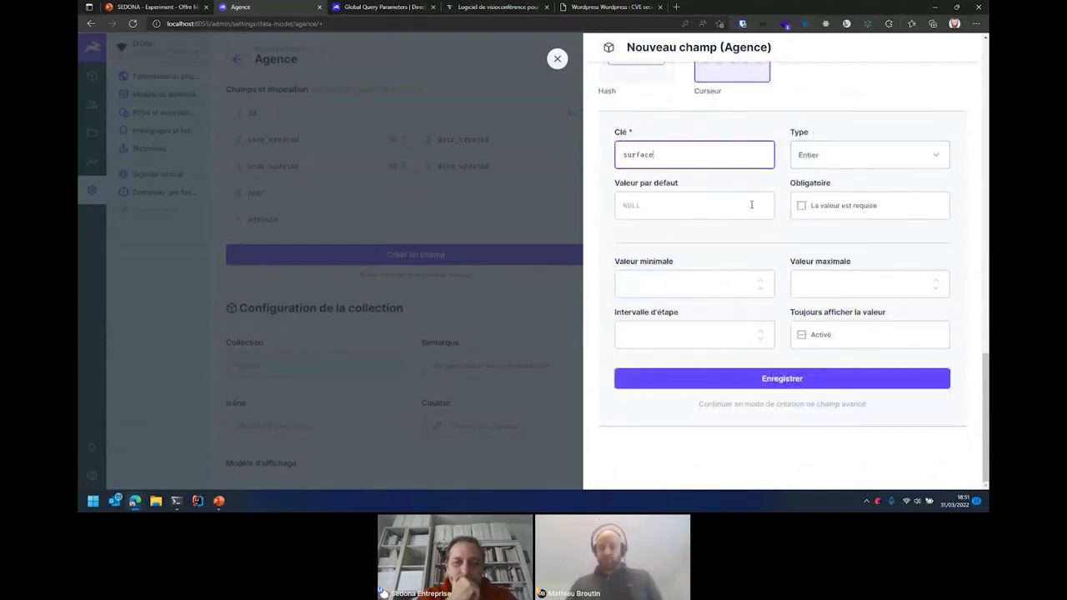
pyautogui.click(797, 380)
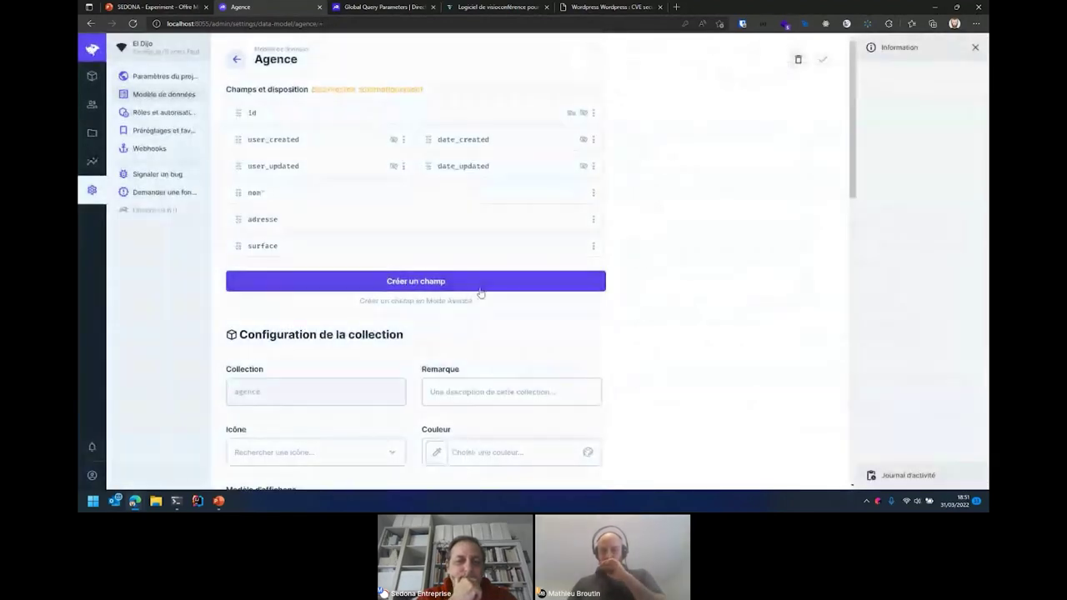
# - Add a Date / Heure field keyed jour_ouverture with storage type Date and save it
pyautogui.click(480, 287)
pyautogui.scroll(-3, 921, 253)
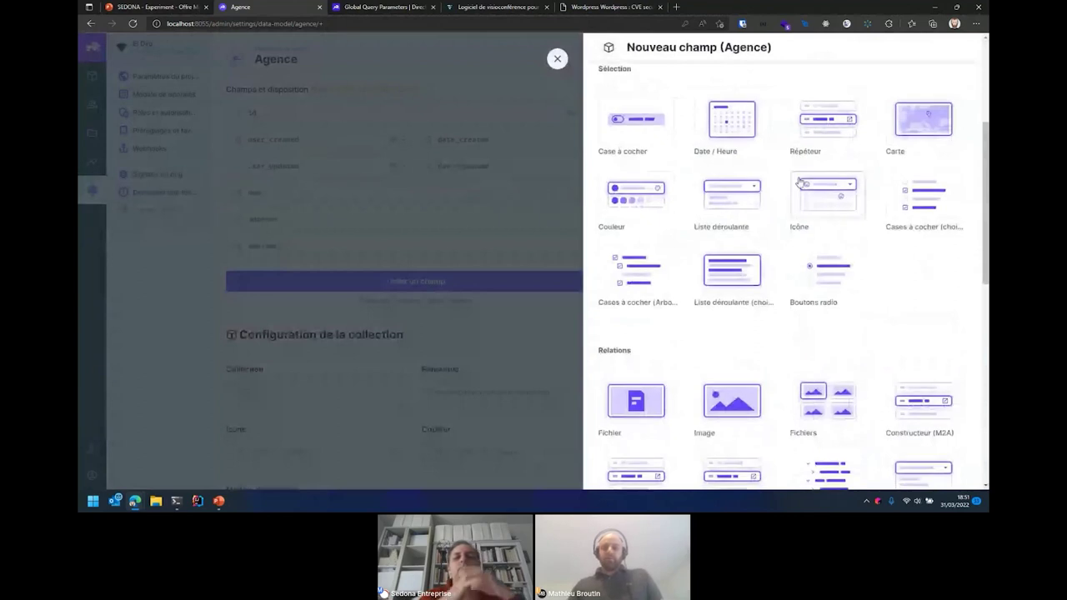
pyautogui.click(734, 125)
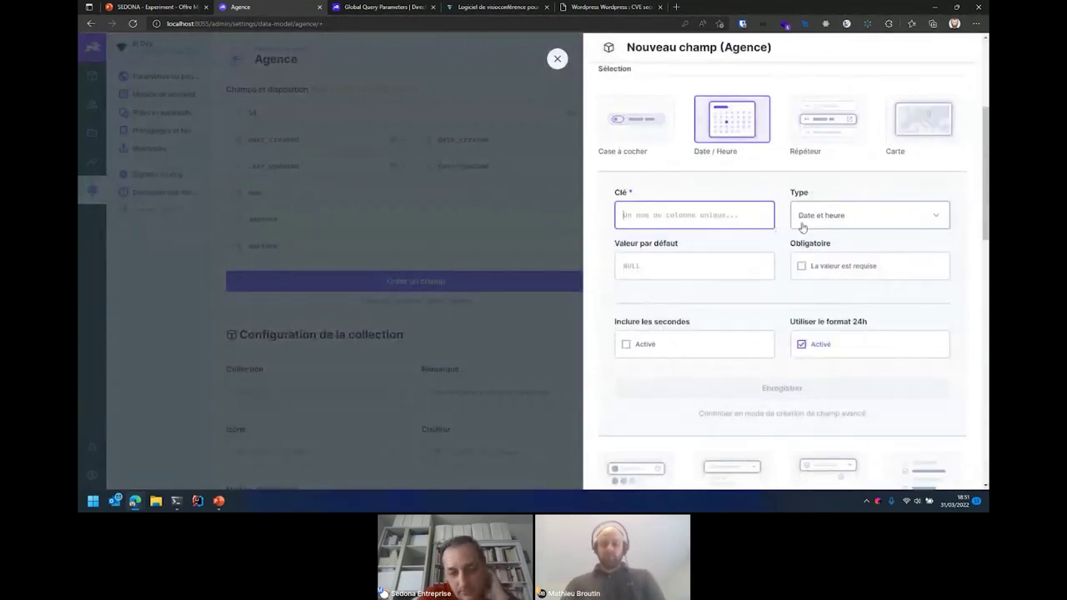
pyautogui.write('jour_ouverture')
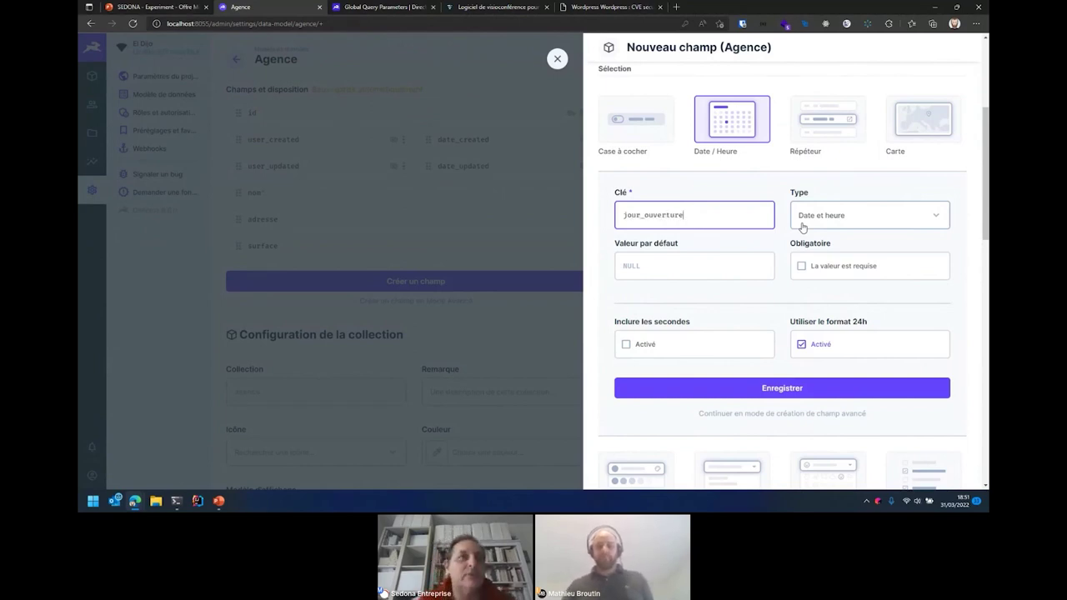
pyautogui.click(829, 230)
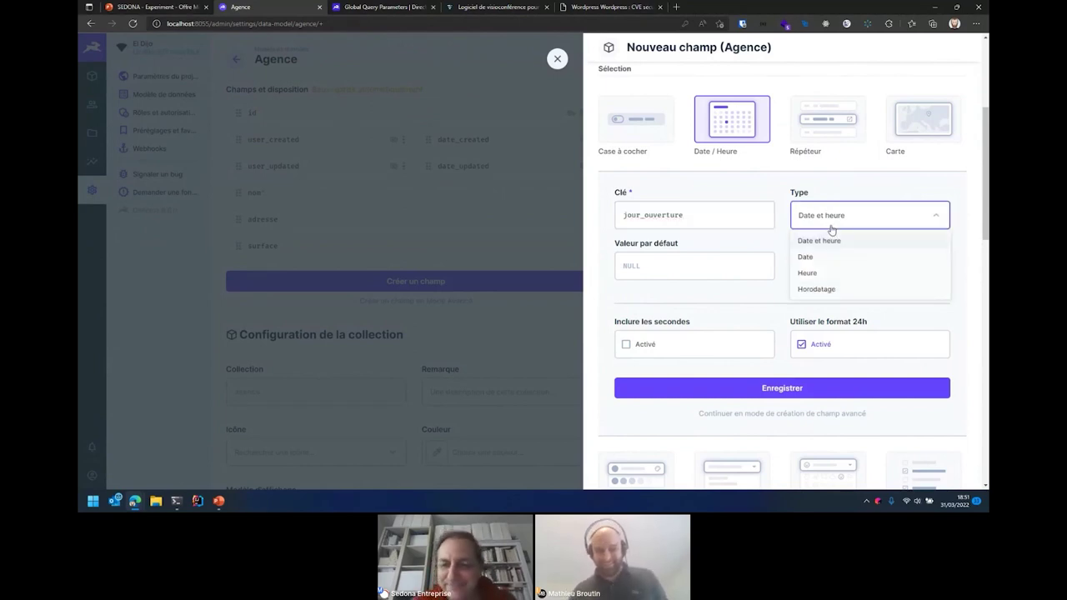
pyautogui.click(862, 257)
pyautogui.scroll(-2, 757, 315)
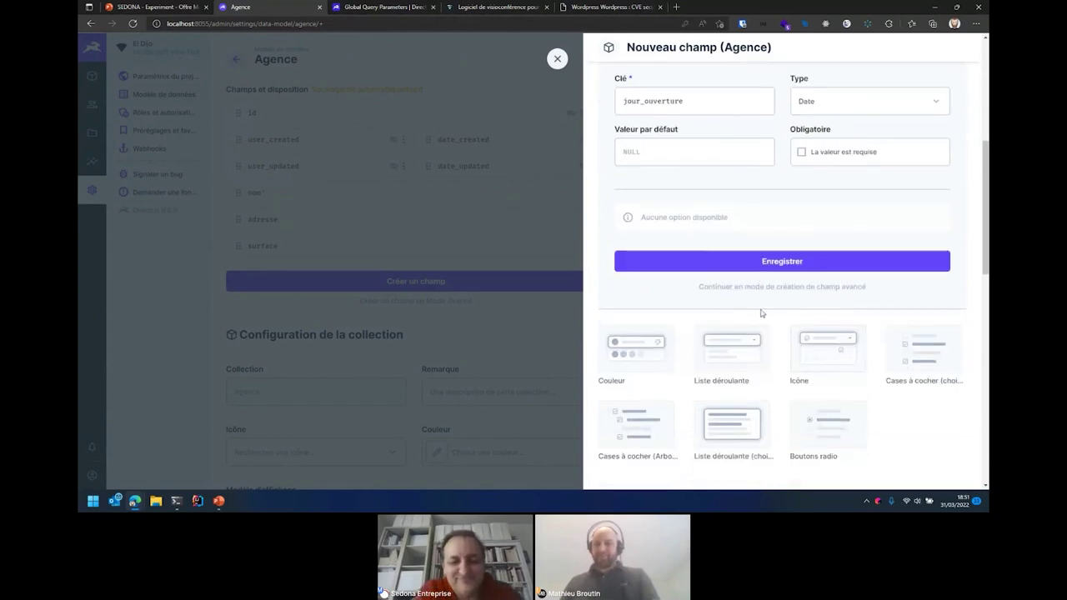
pyautogui.click(791, 262)
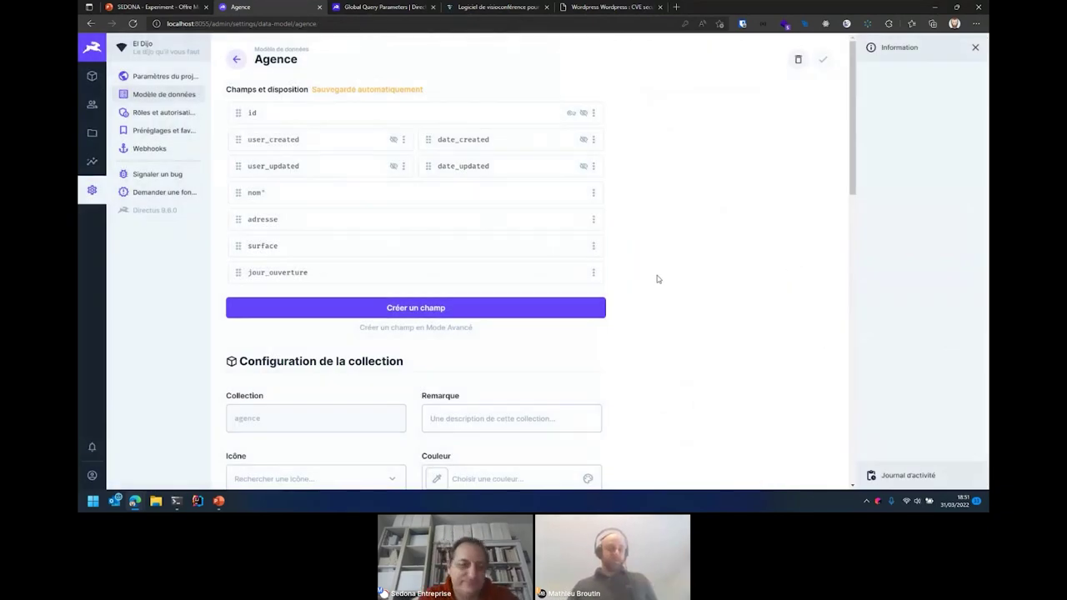
pyautogui.click(504, 308)
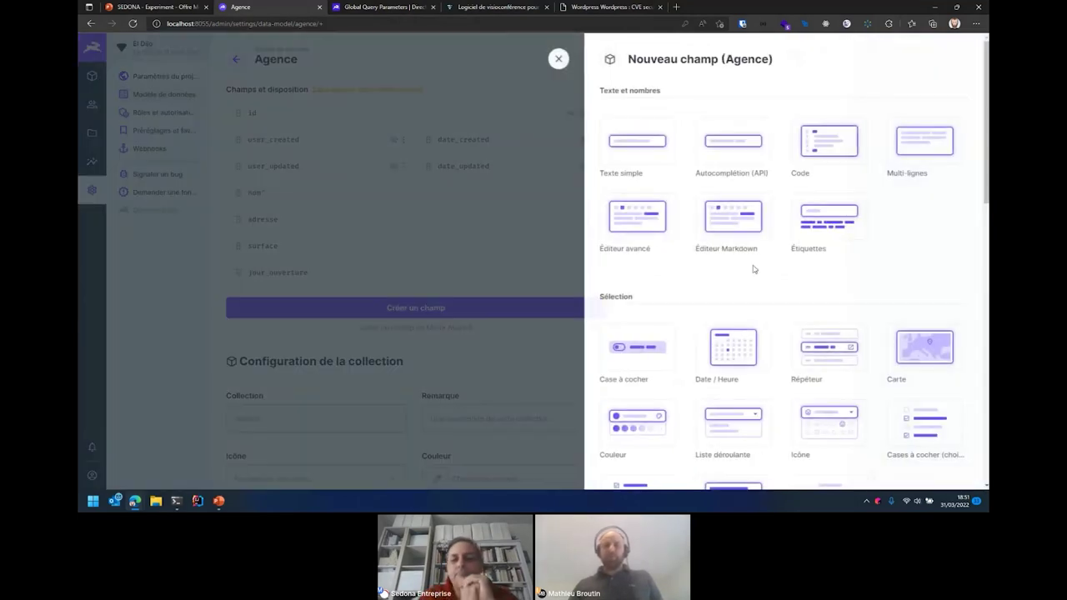
# - Add a Couleur field keyed couleur to Agence and save it
pyautogui.scroll(-3, 941, 223)
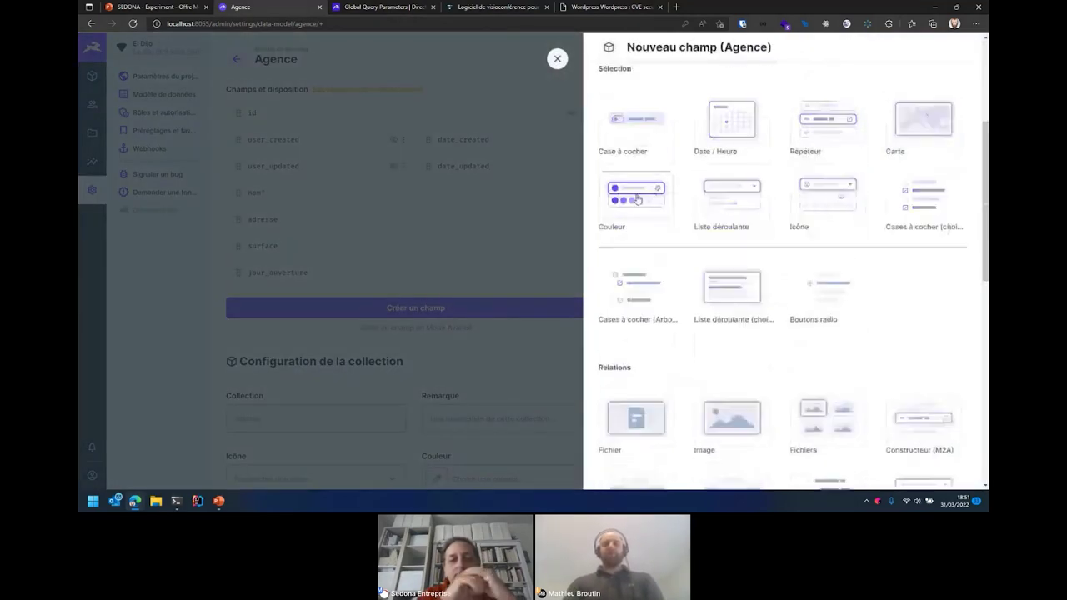
pyautogui.click(636, 195)
pyautogui.write('couleur')
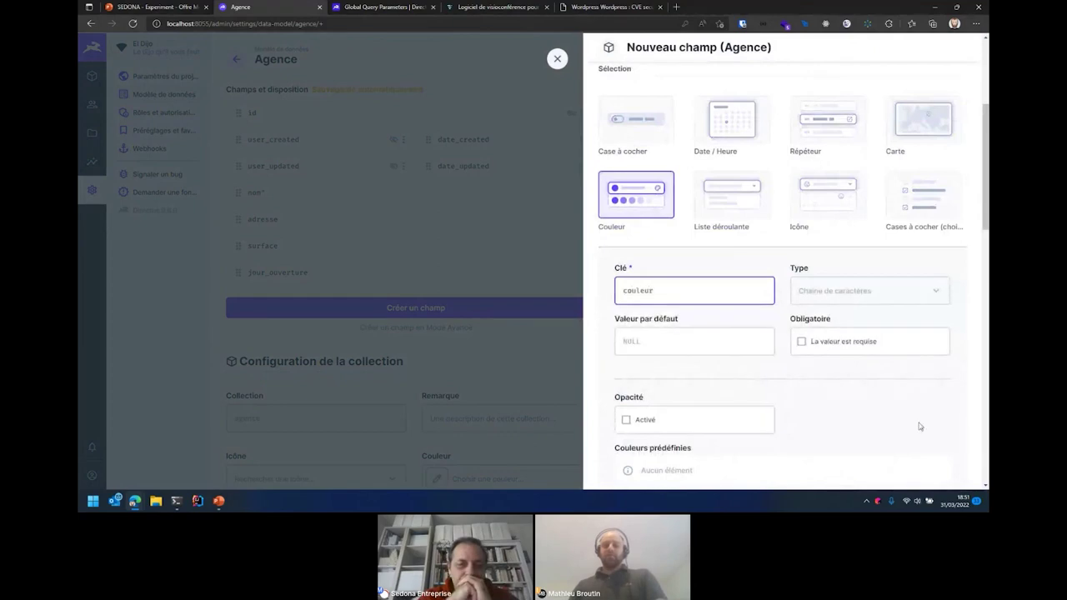
pyautogui.scroll(-3, 917, 424)
pyautogui.click(782, 314)
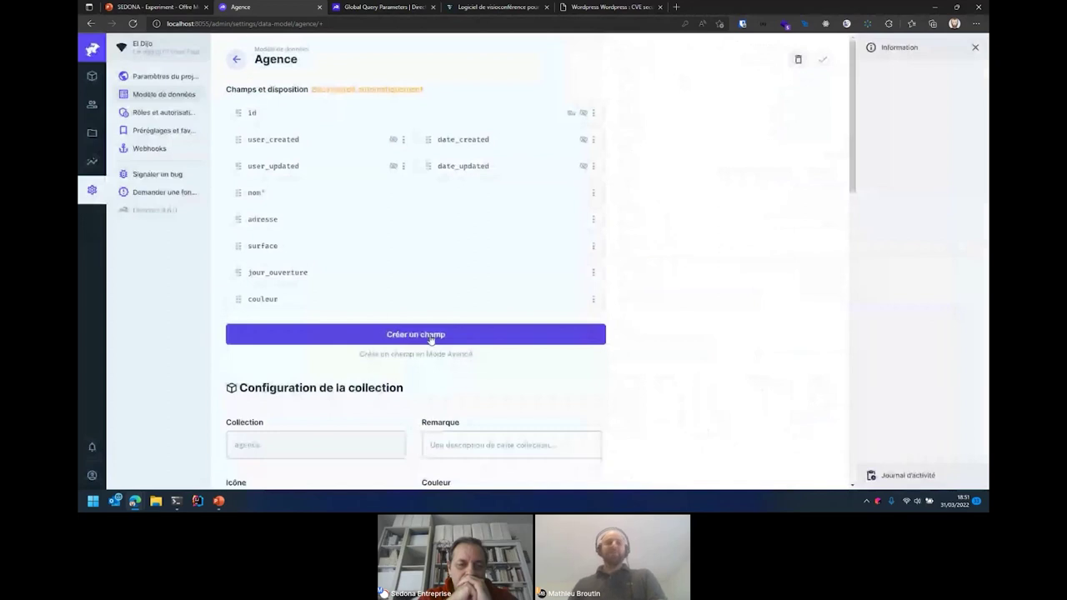
# - Add an Image relation field keyed image to Agence and save it
pyautogui.click(431, 339)
pyautogui.scroll(-3, 686, 158)
pyautogui.click(729, 185)
pyautogui.write('image')
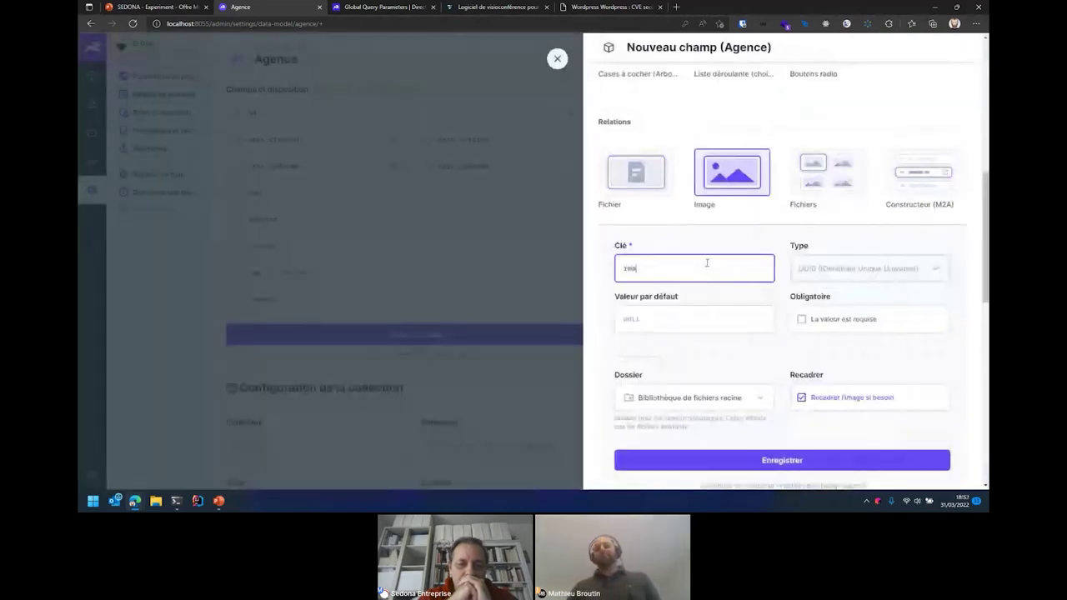
pyautogui.click(799, 467)
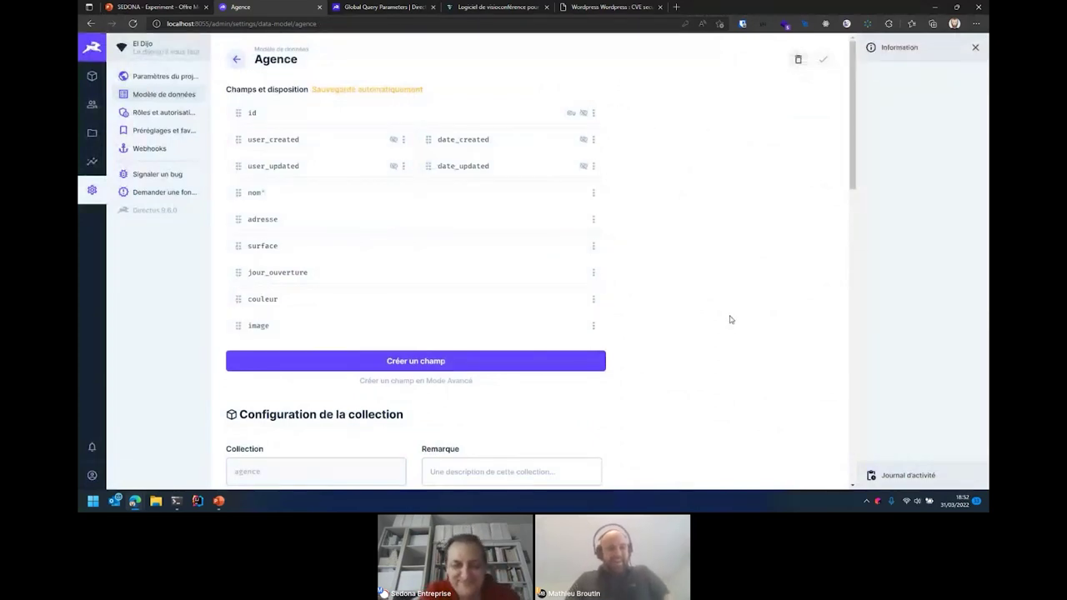
pyautogui.scroll(-1, 737, 336)
pyautogui.scroll(1, 739, 338)
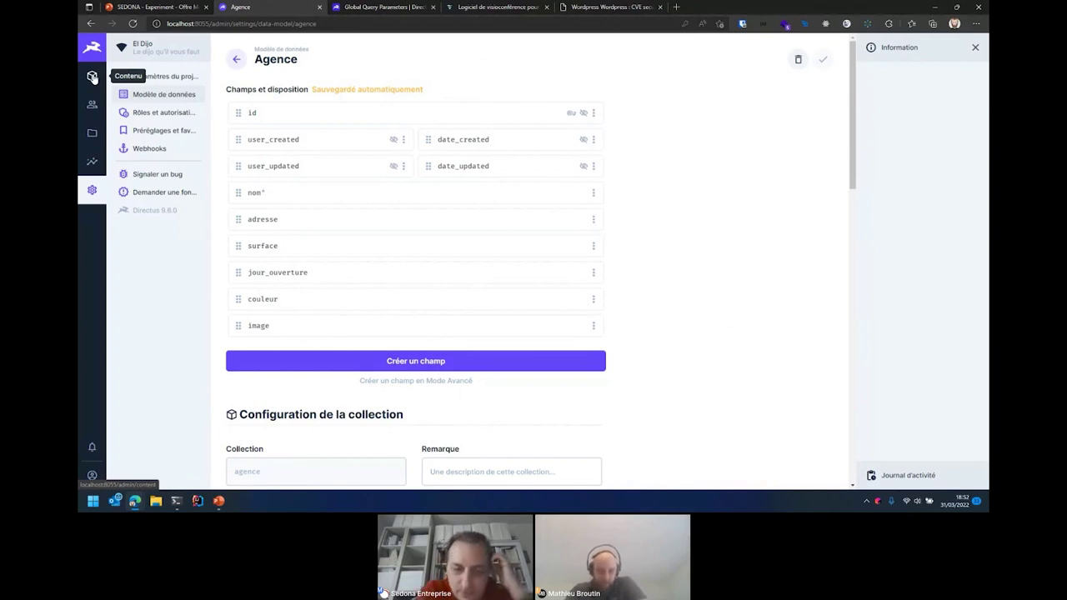
# - Review the Agence fields in Modèle de données, then open the empty Agence content list
pyautogui.click(92, 77)
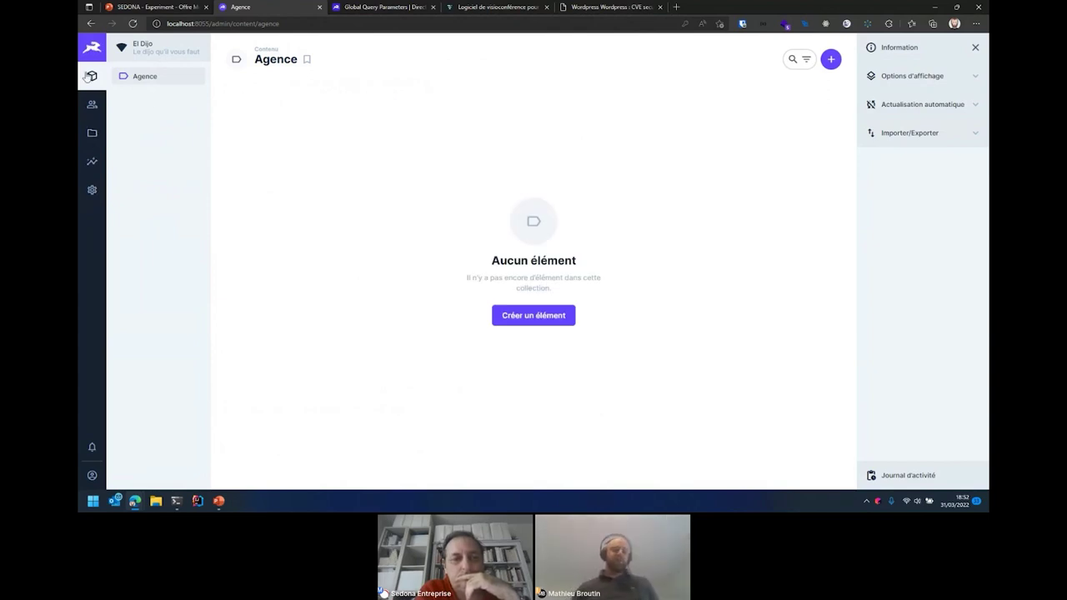
pyautogui.click(93, 190)
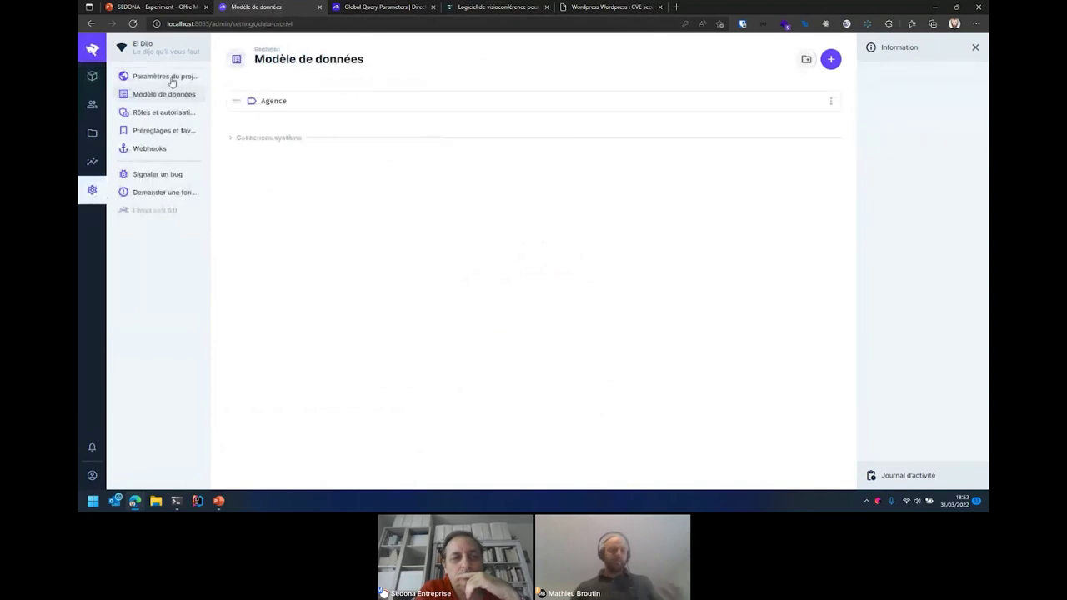
pyautogui.click(293, 101)
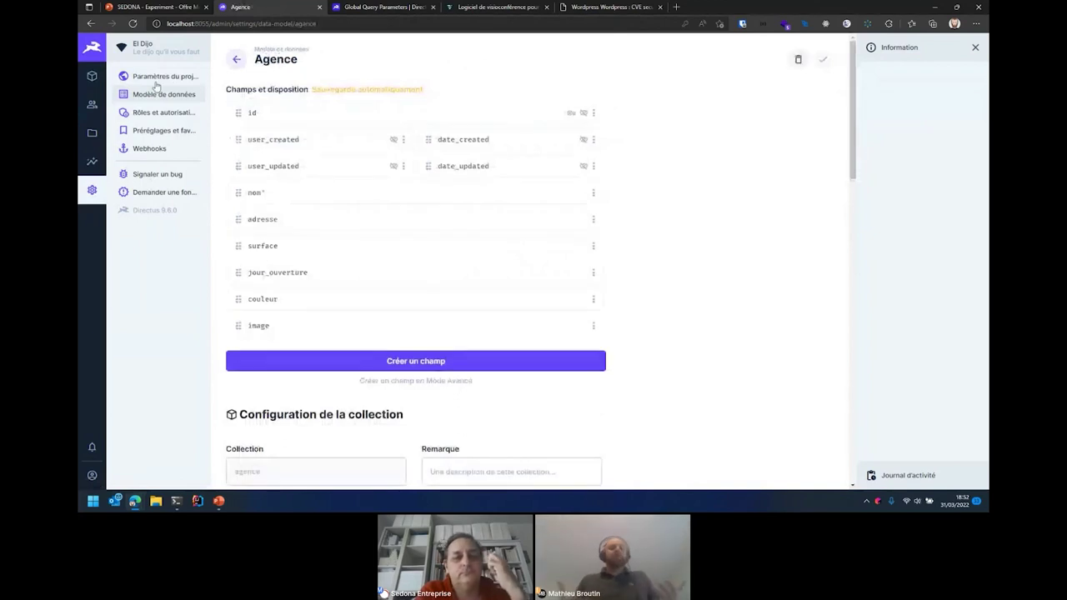
pyautogui.click(91, 76)
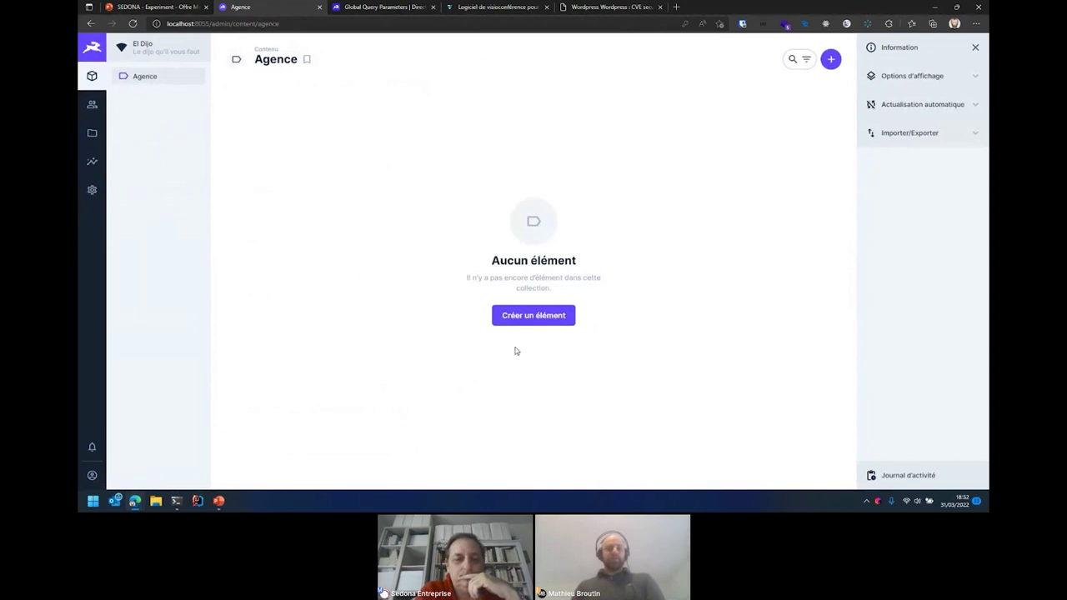
# - Start a new agency named 'Sedona Marseille' and place its map point near Marseille
pyautogui.click(540, 317)
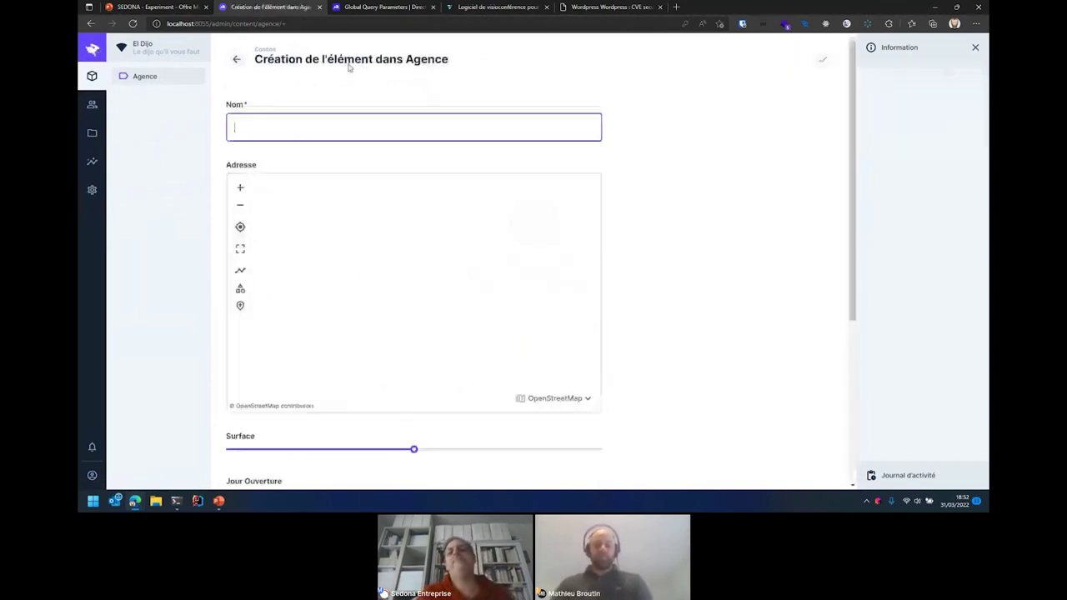
pyautogui.write('Sedo')
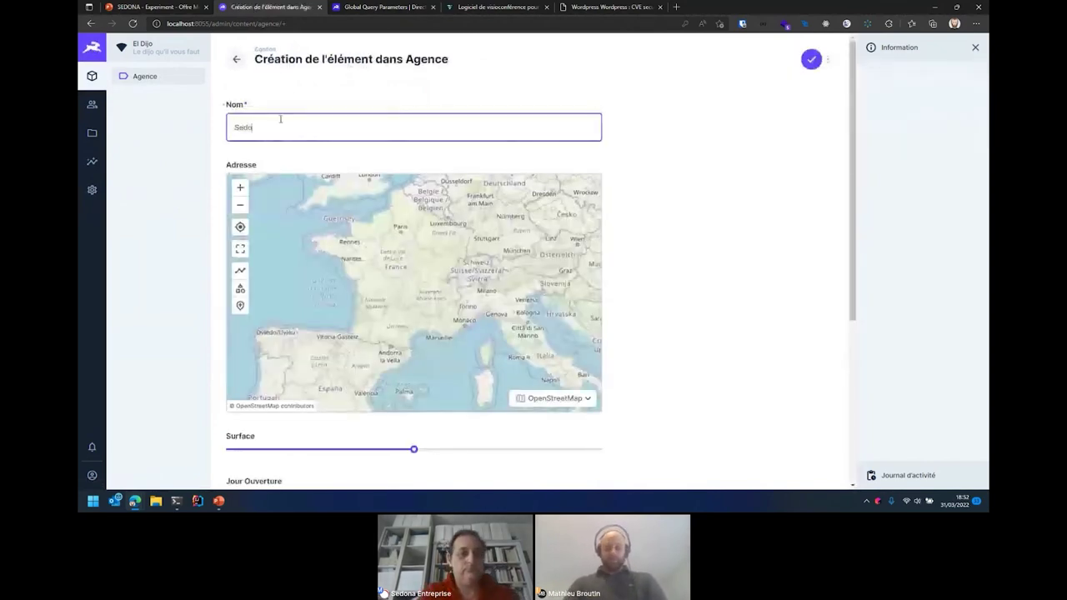
pyautogui.write('na Marseille')
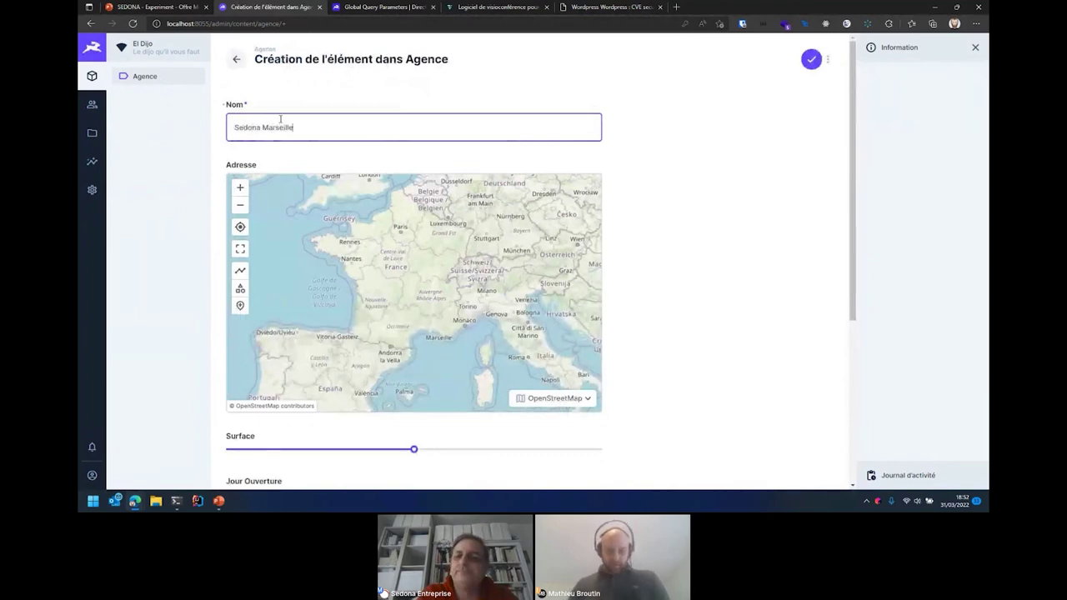
pyautogui.scroll(1, 435, 356)
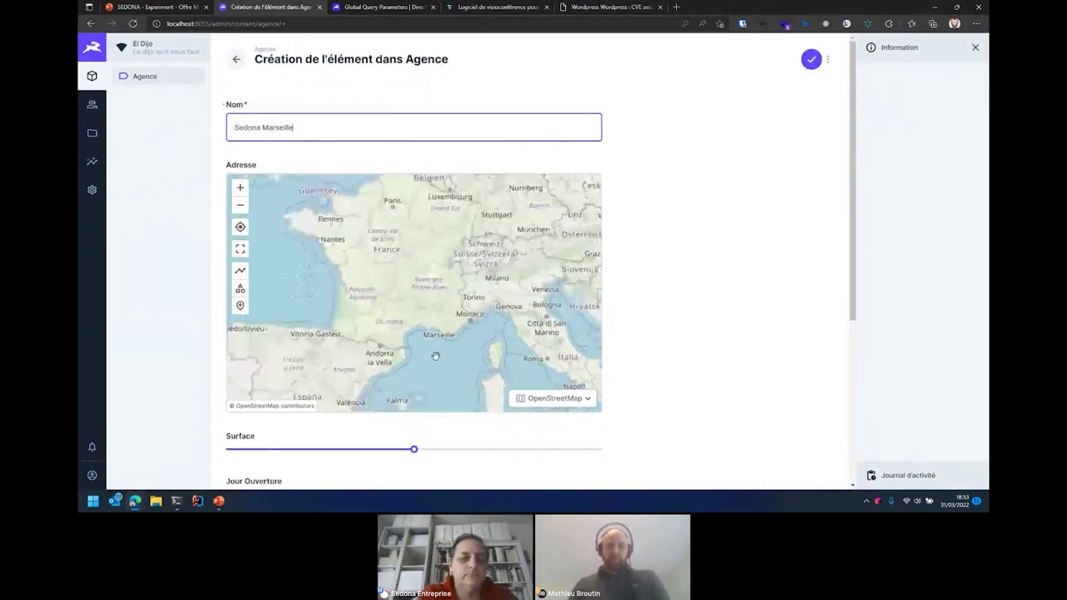
pyautogui.scroll(3, 435, 356)
pyautogui.click(487, 278)
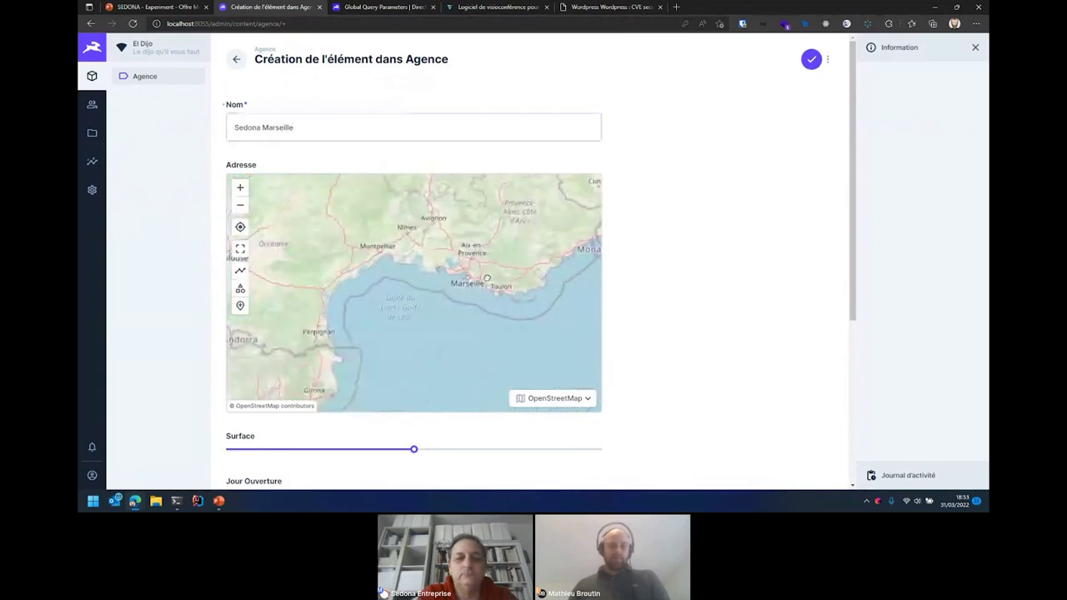
pyautogui.scroll(3, 486, 278)
pyautogui.scroll(-1, 487, 278)
pyautogui.click(240, 307)
pyautogui.click(415, 303)
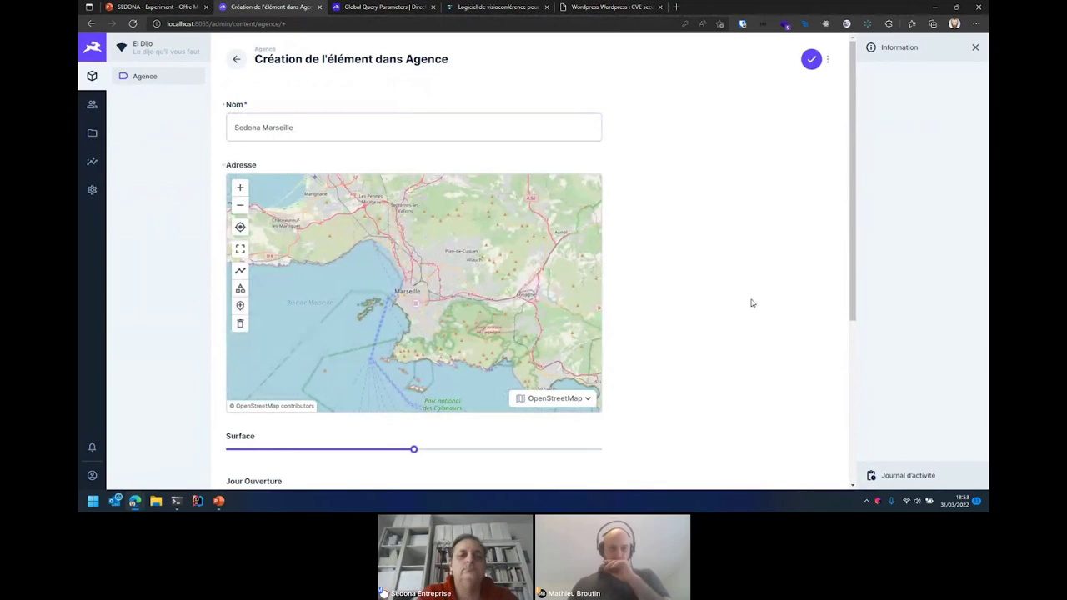
pyautogui.scroll(-1, 753, 306)
pyautogui.scroll(-2, 753, 304)
pyautogui.moveTo(413, 221); pyautogui.dragTo(491, 221)
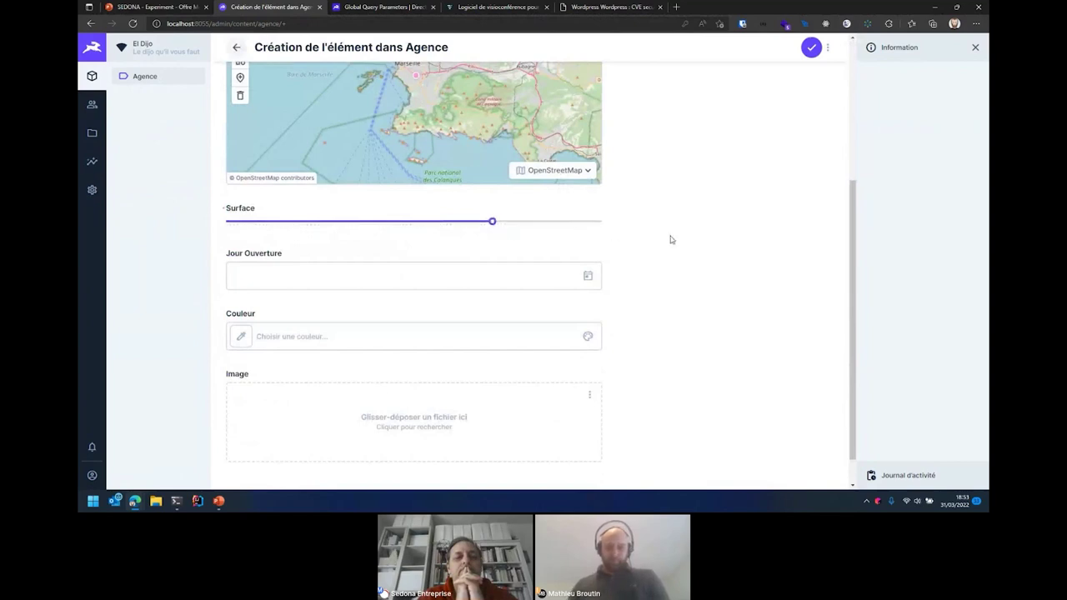
pyautogui.scroll(-1, 650, 218)
# - Set the opening day to 4 April 2022 and the colour to green #1DAF35
pyautogui.click(587, 242)
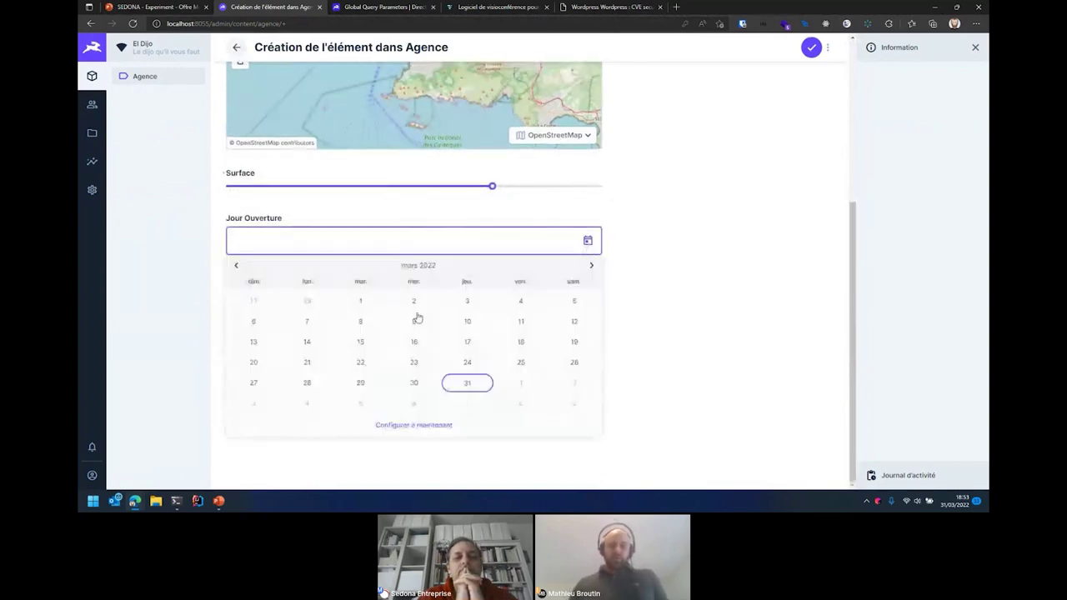
pyautogui.click(592, 266)
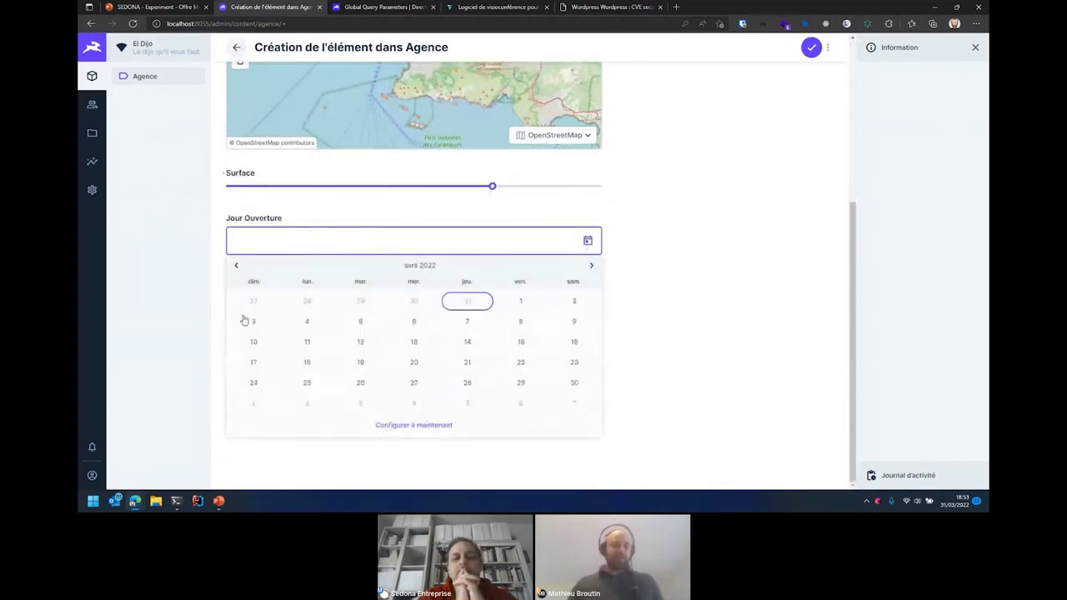
pyautogui.click(308, 328)
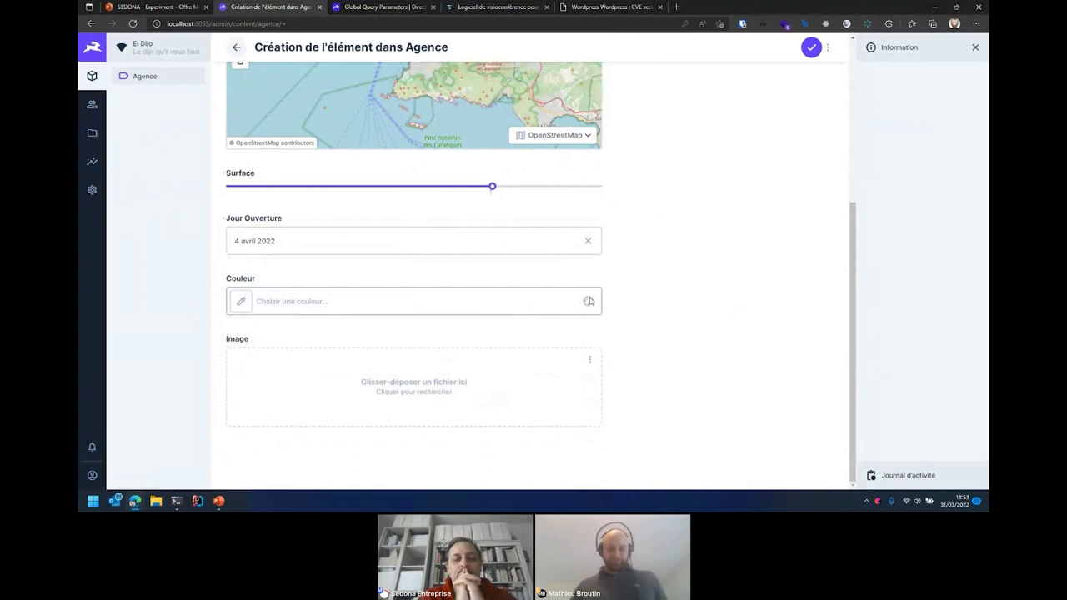
pyautogui.click(246, 301)
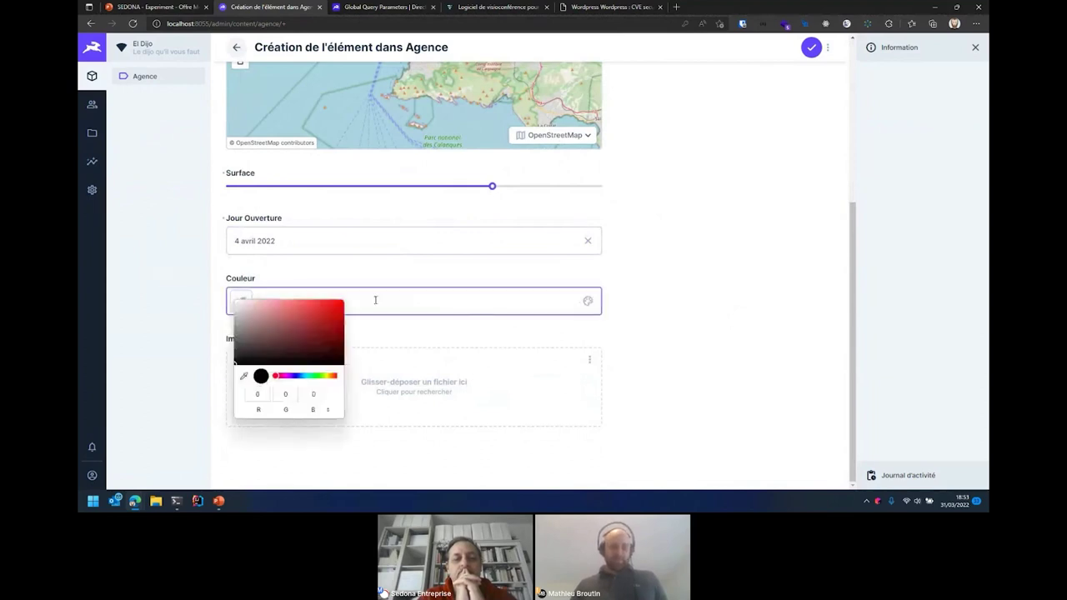
pyautogui.click(313, 376)
pyautogui.click(324, 320)
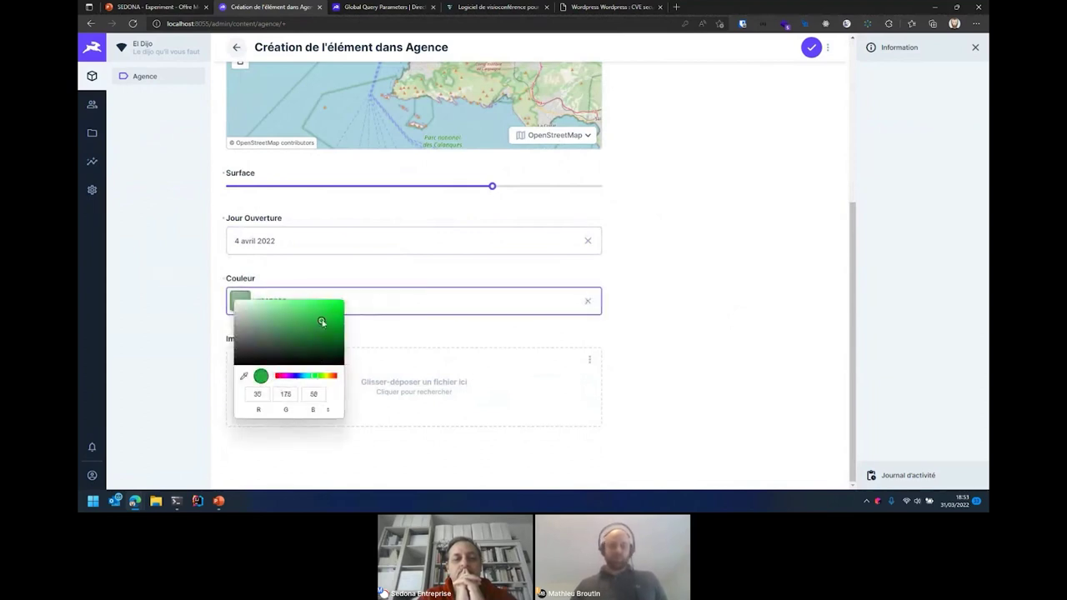
pyautogui.click(643, 346)
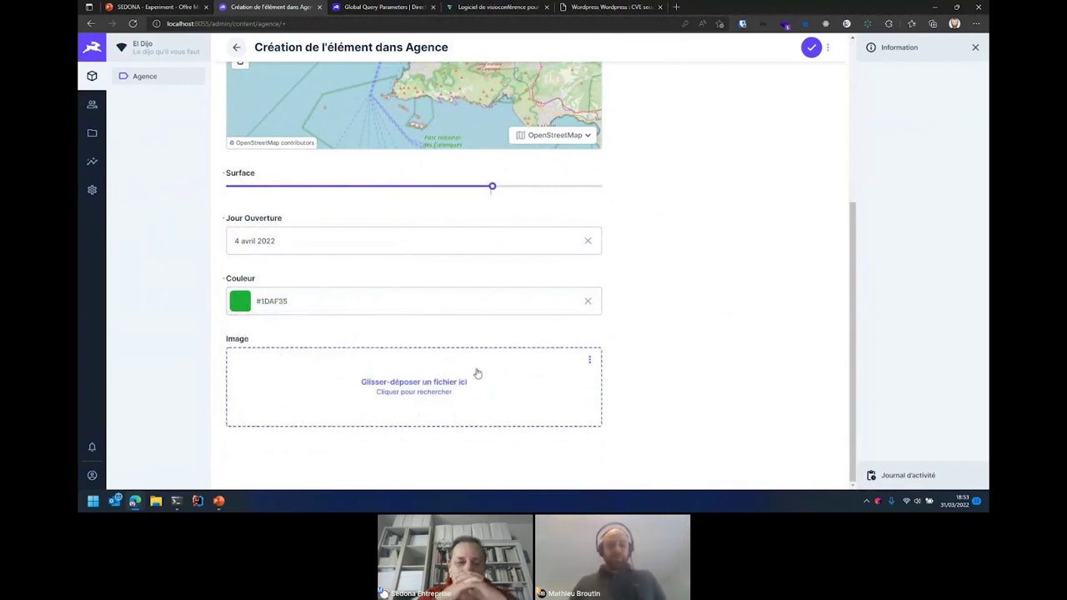
pyautogui.click(451, 390)
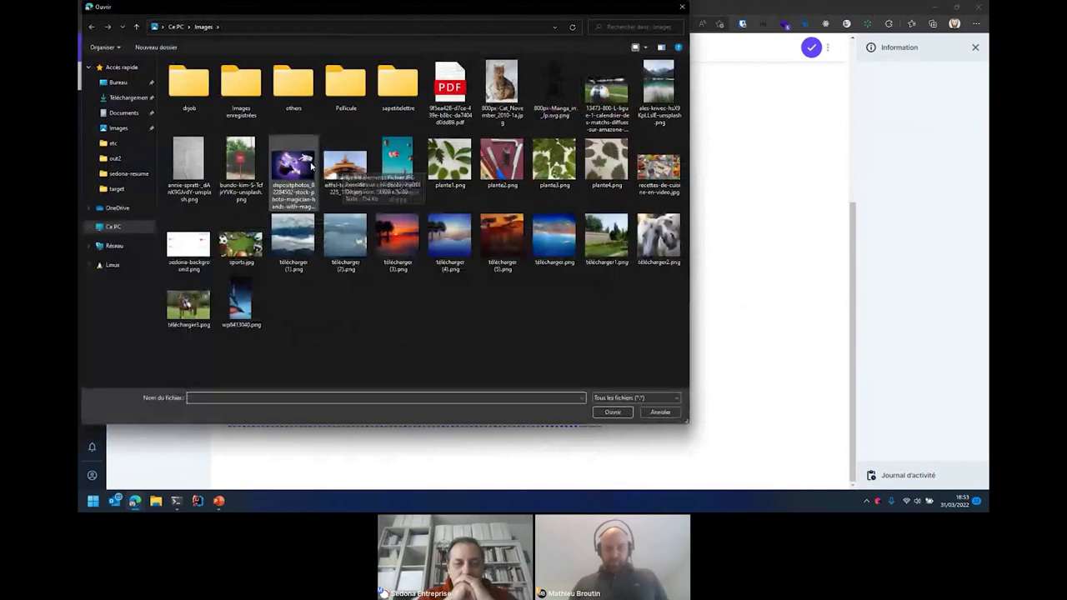
# - Attach the lake photo as the image and save the Sedona Marseille agency item
pyautogui.doubleClick(660, 83)
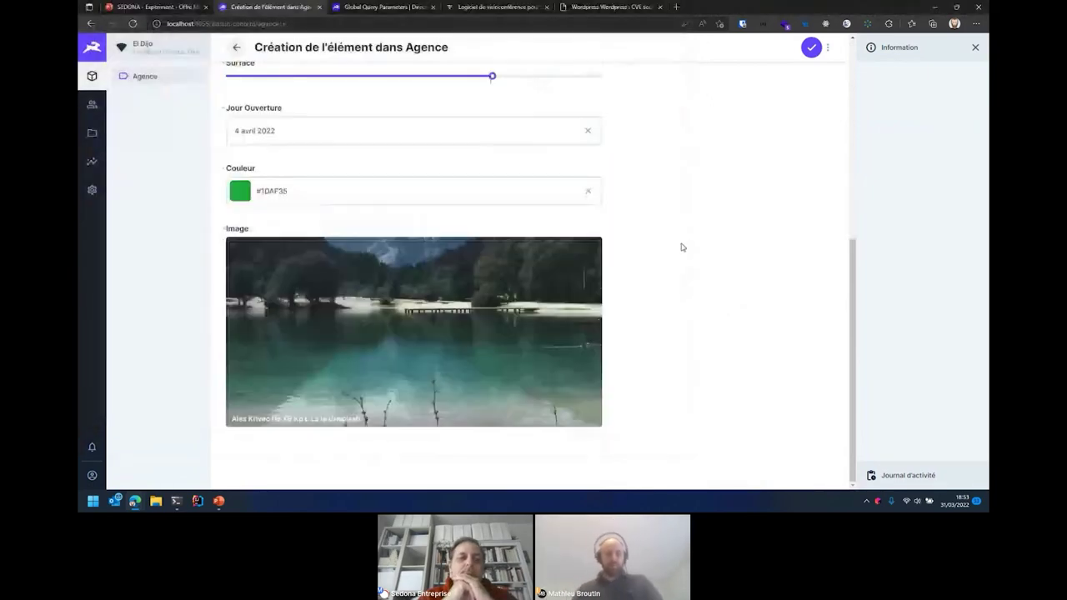
pyautogui.click(811, 49)
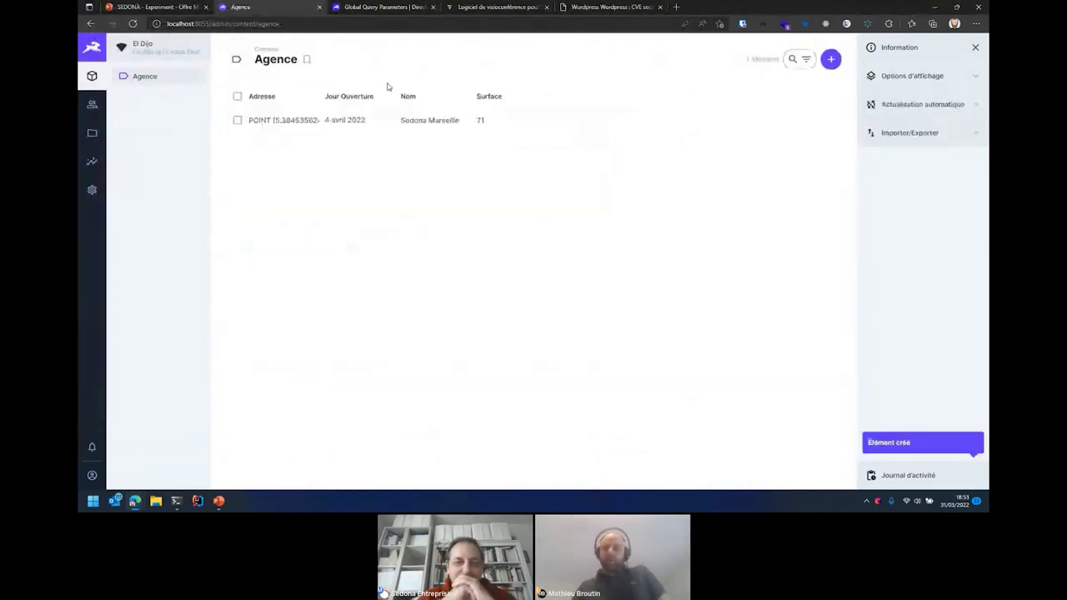
# - Start a new agency named Inadeo, put its map marker in eastern Paris, and set surface to about 31
pyautogui.click(831, 59)
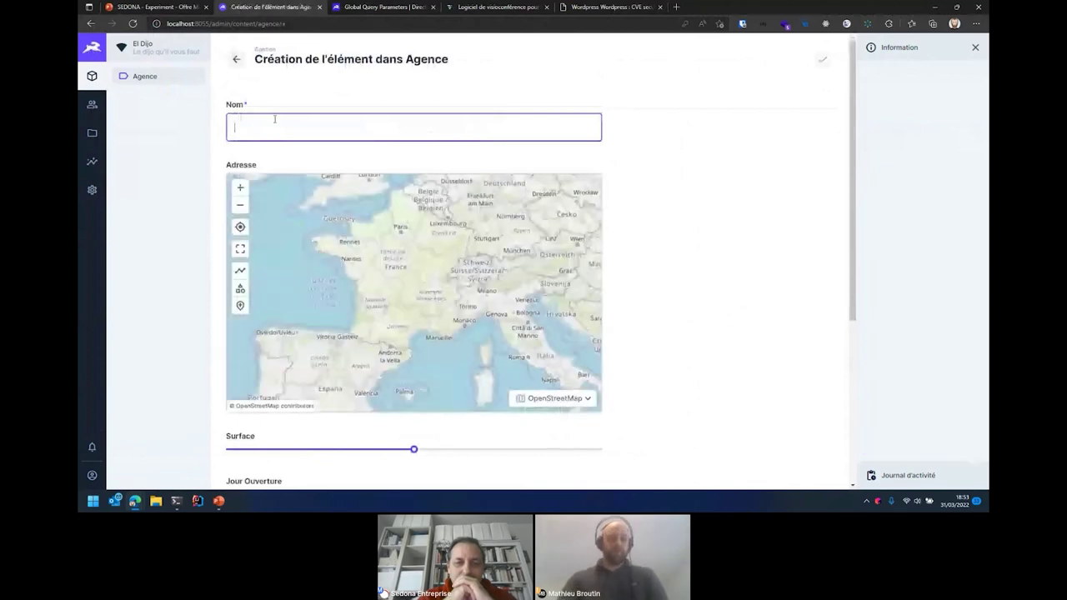
pyautogui.write('Inadd')
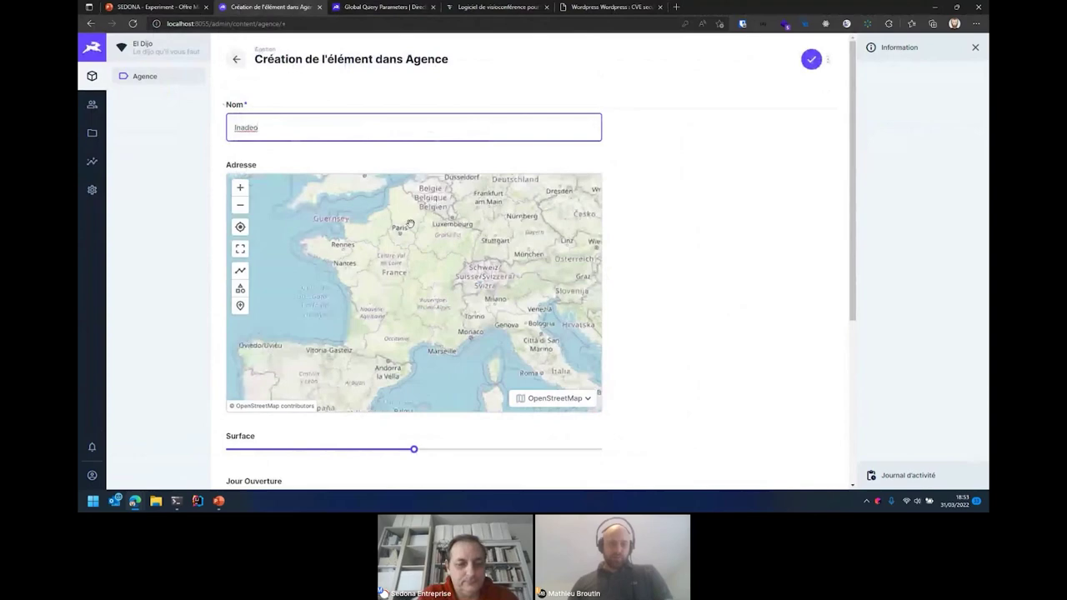
pyautogui.scroll(3, 392, 235)
pyautogui.scroll(3, 398, 240)
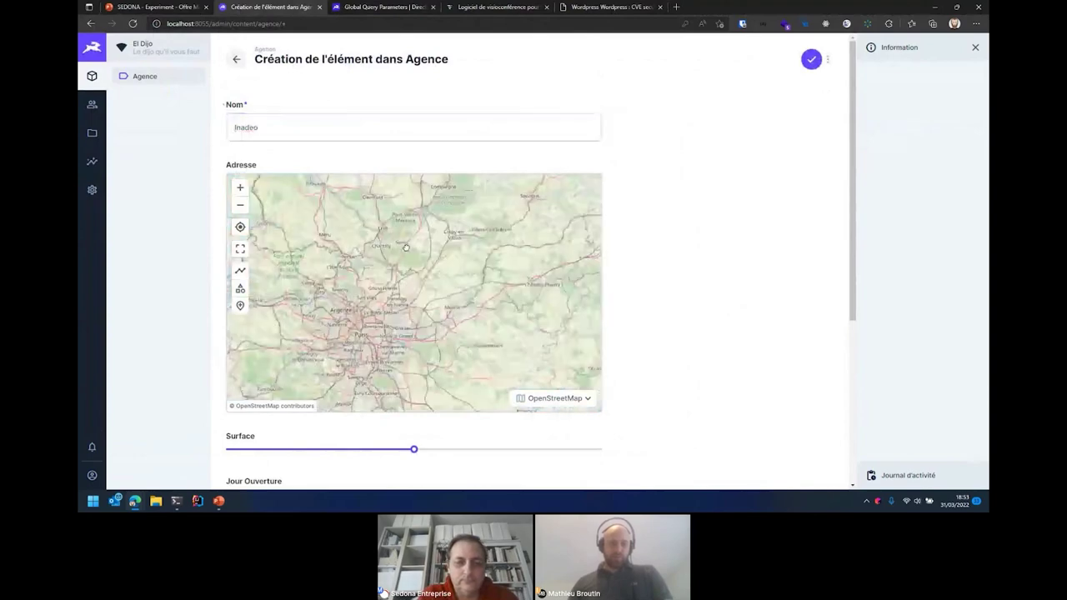
pyautogui.scroll(2, 369, 323)
pyautogui.scroll(1, 368, 323)
pyautogui.click(240, 306)
pyautogui.click(332, 254)
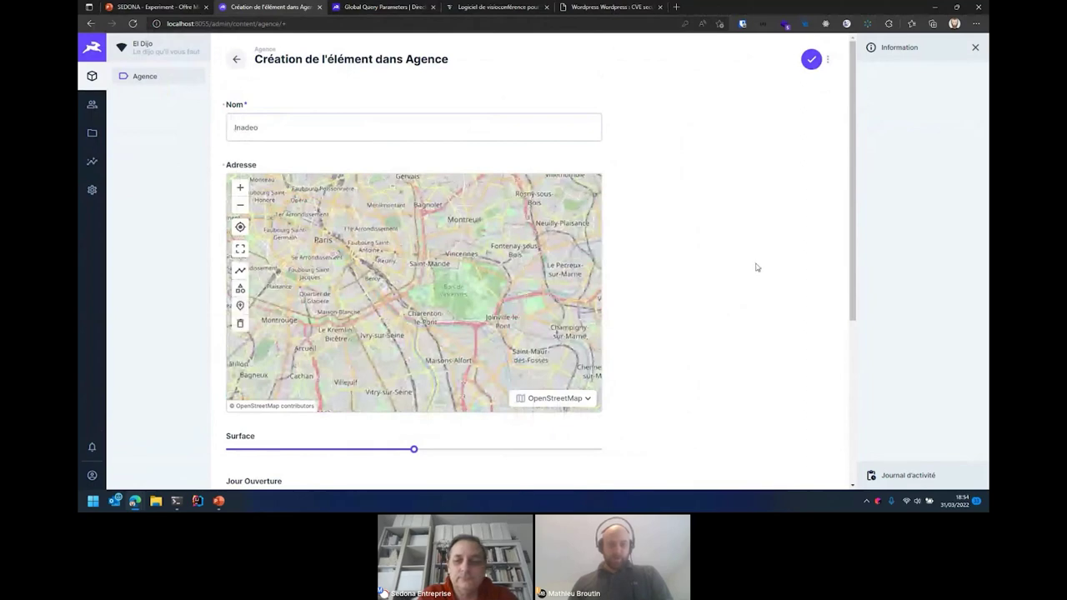
pyautogui.scroll(-3, 757, 266)
pyautogui.moveTo(408, 191); pyautogui.dragTo(342, 187)
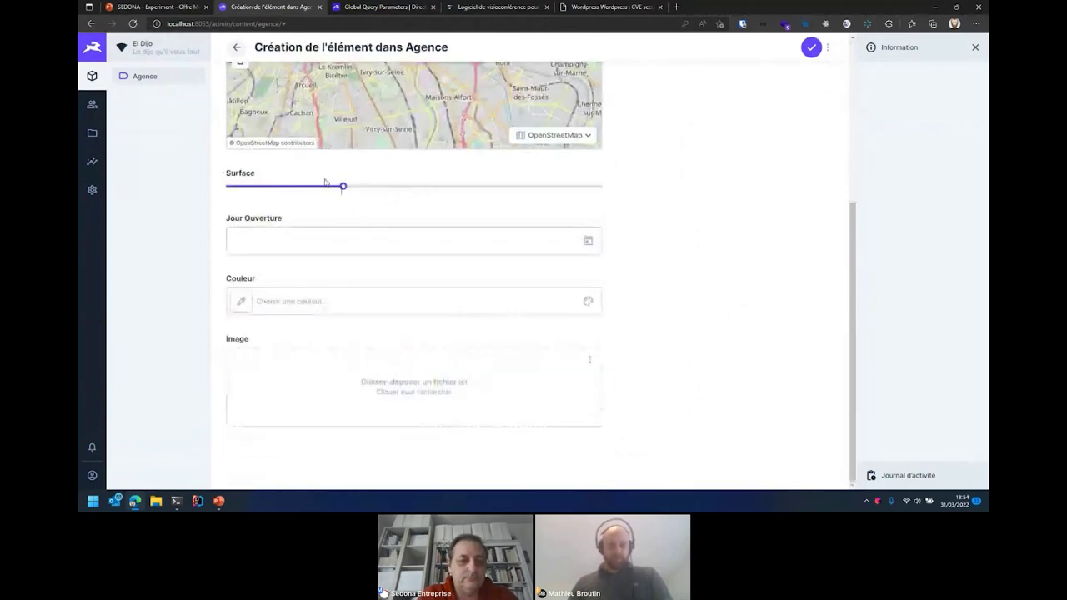
# - Set Inadeo's opening day to 6 April 2022 and its colour to green #3BC814
pyautogui.click(351, 239)
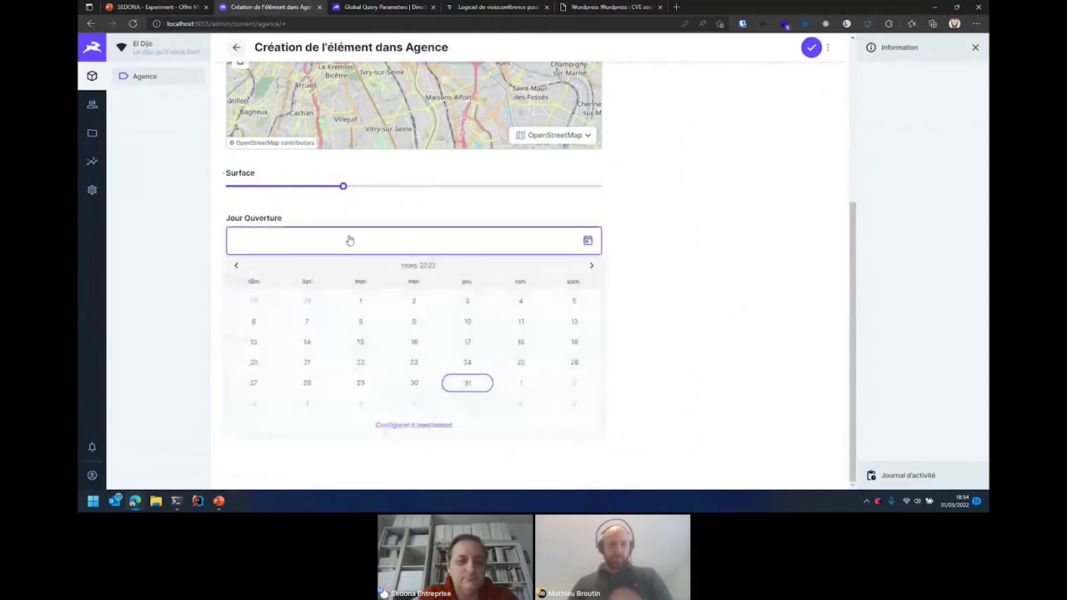
pyautogui.click(590, 266)
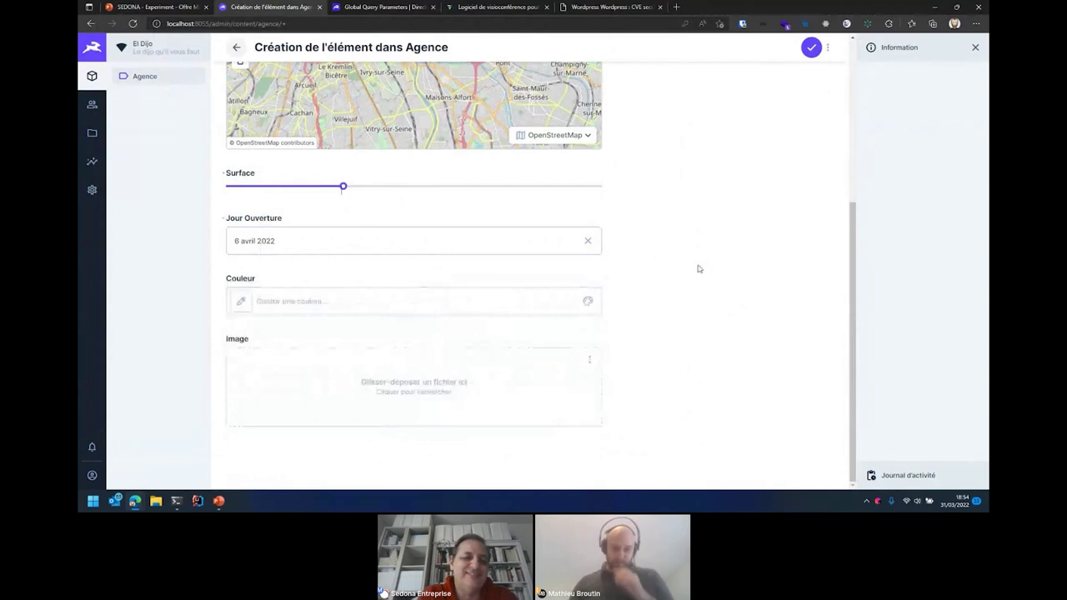
pyautogui.click(242, 302)
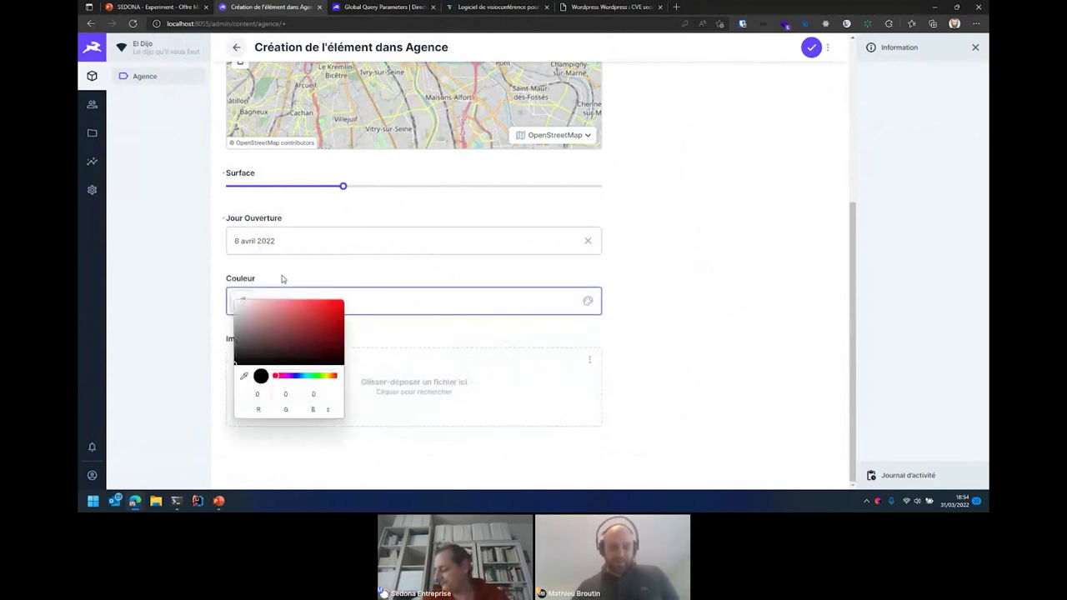
pyautogui.moveTo(335, 376)
pyautogui.mouseDown()
pyautogui.moveTo(310, 375)
pyautogui.moveTo(321, 376)
pyautogui.mouseUp()
pyautogui.click(317, 339)
pyautogui.click(333, 317)
pyautogui.click(528, 341)
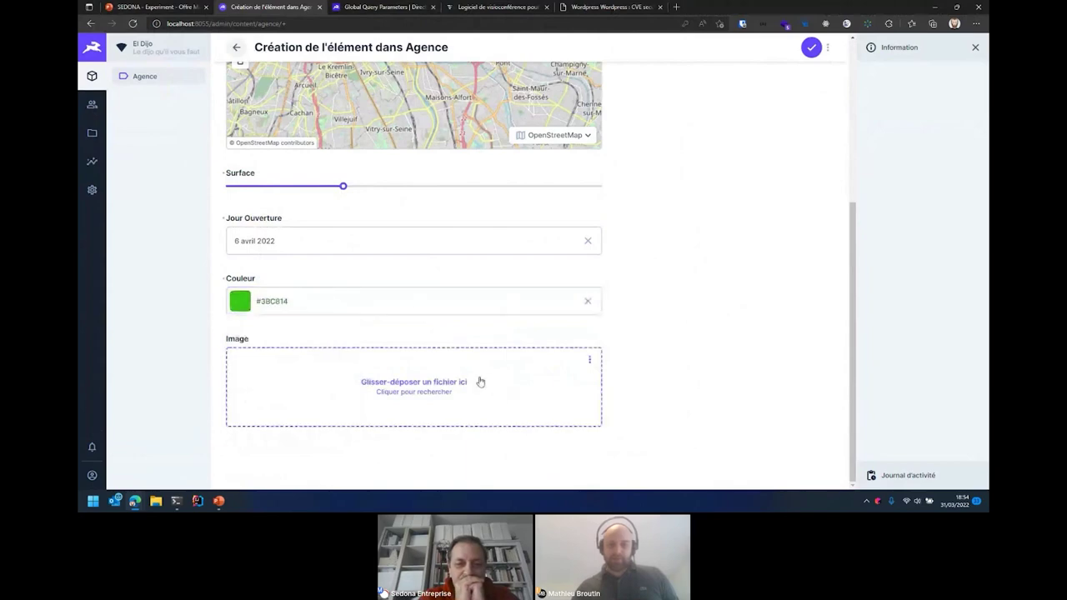
# - Attach an image to Inadeo and save the new agency
pyautogui.click(480, 381)
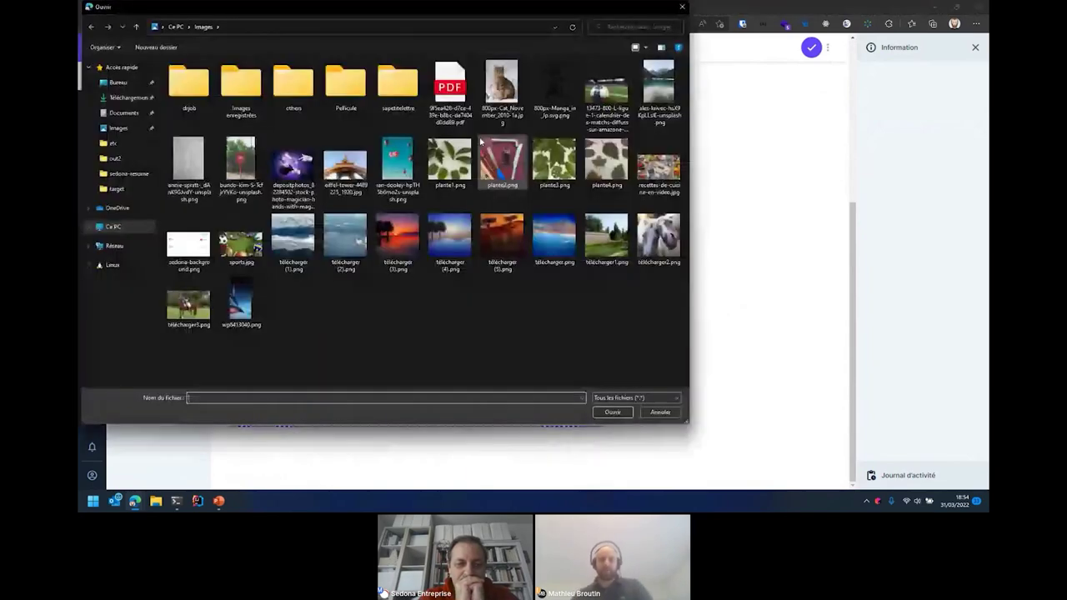
pyautogui.doubleClick(340, 169)
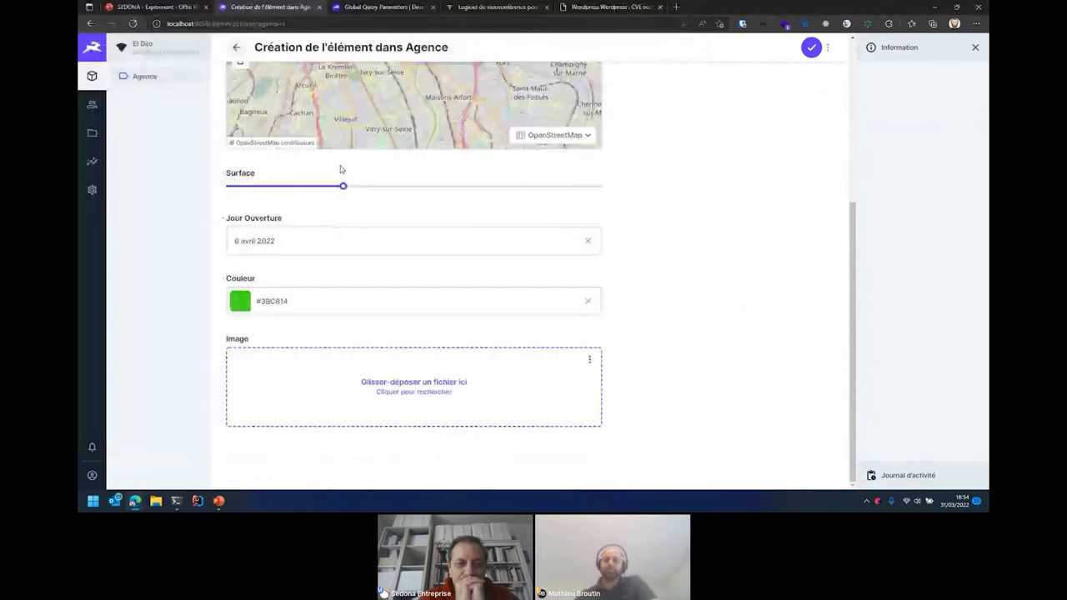
pyautogui.scroll(-2, 700, 145)
pyautogui.hotkey('ctrl', 's')
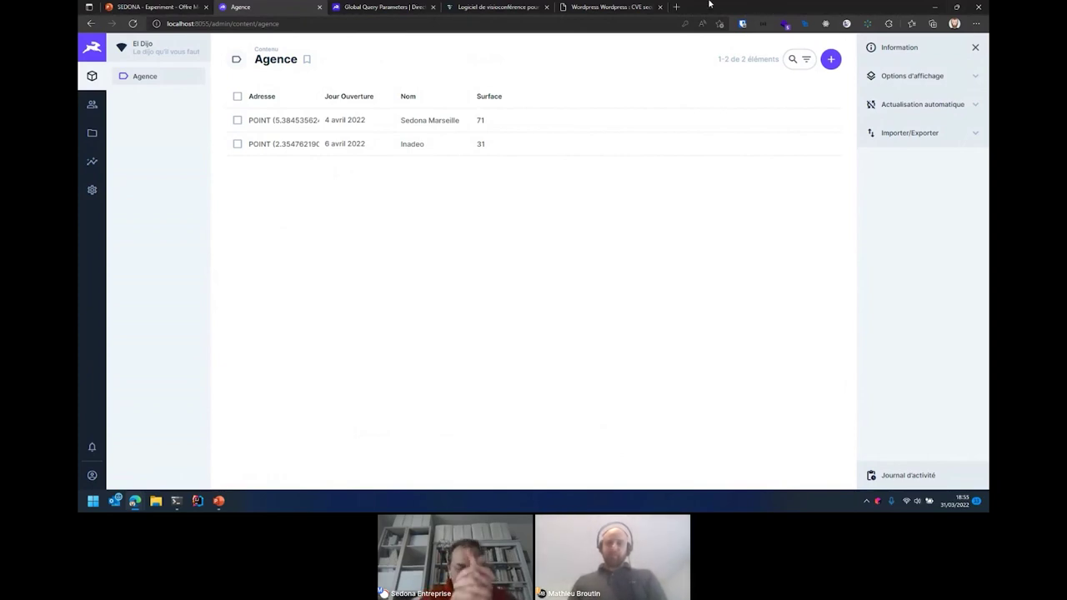
# - Load localhost:8055/items/agence in a new tab, which returns a FORBIDDEN error, then return to Agence
pyautogui.click(676, 7)
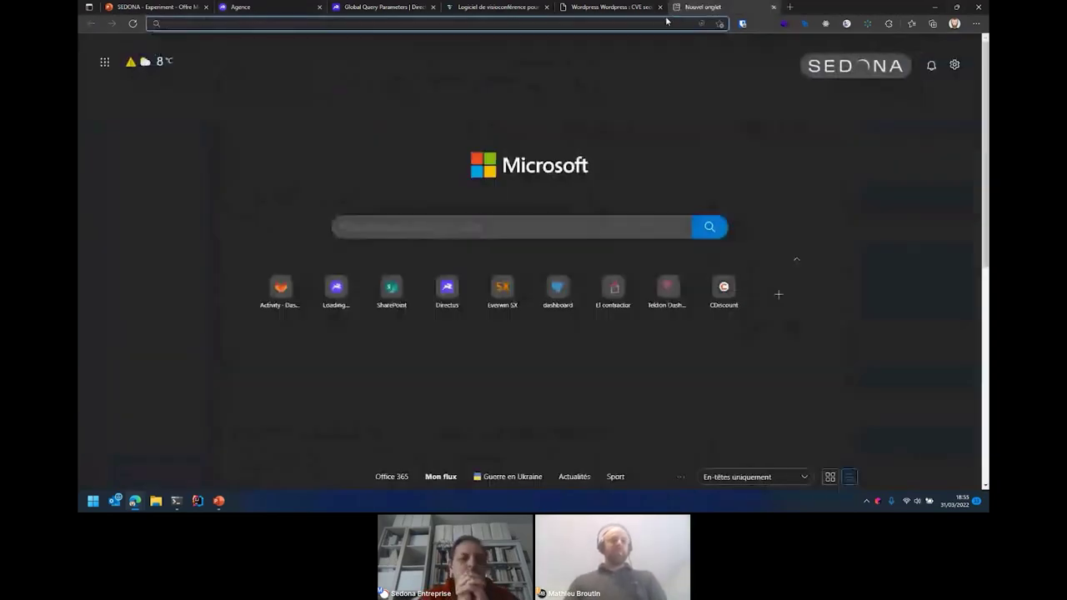
pyautogui.write('localhost:80')
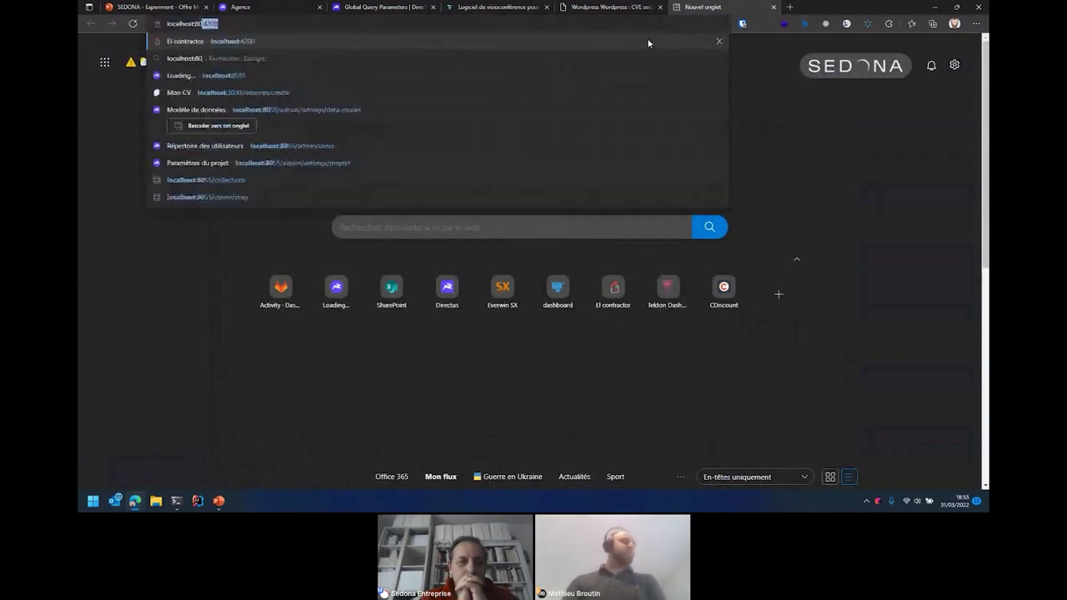
pyautogui.write('55/')
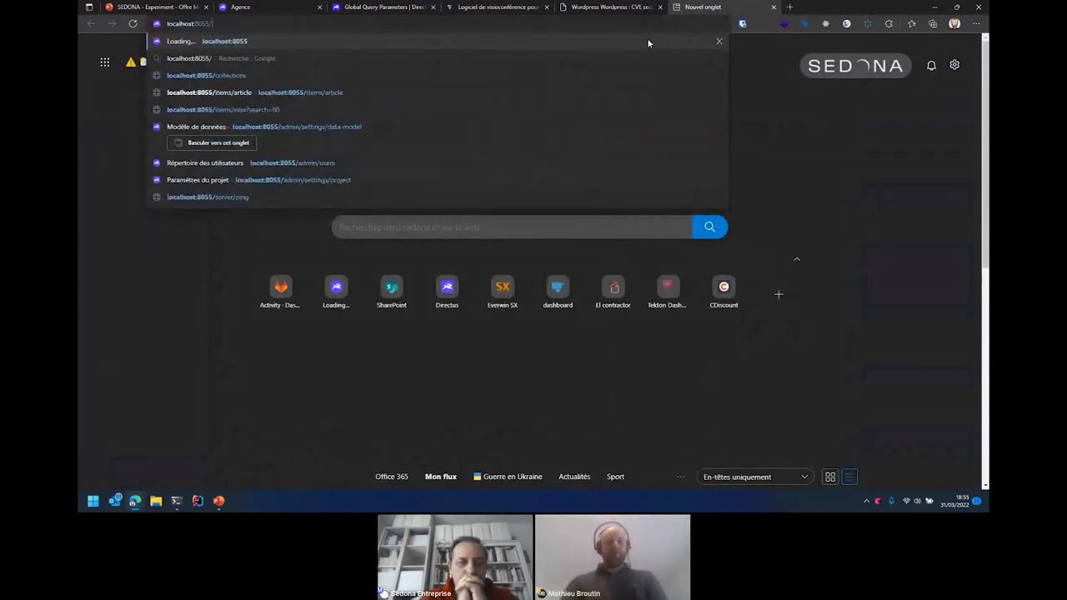
pyautogui.write('items/agence')
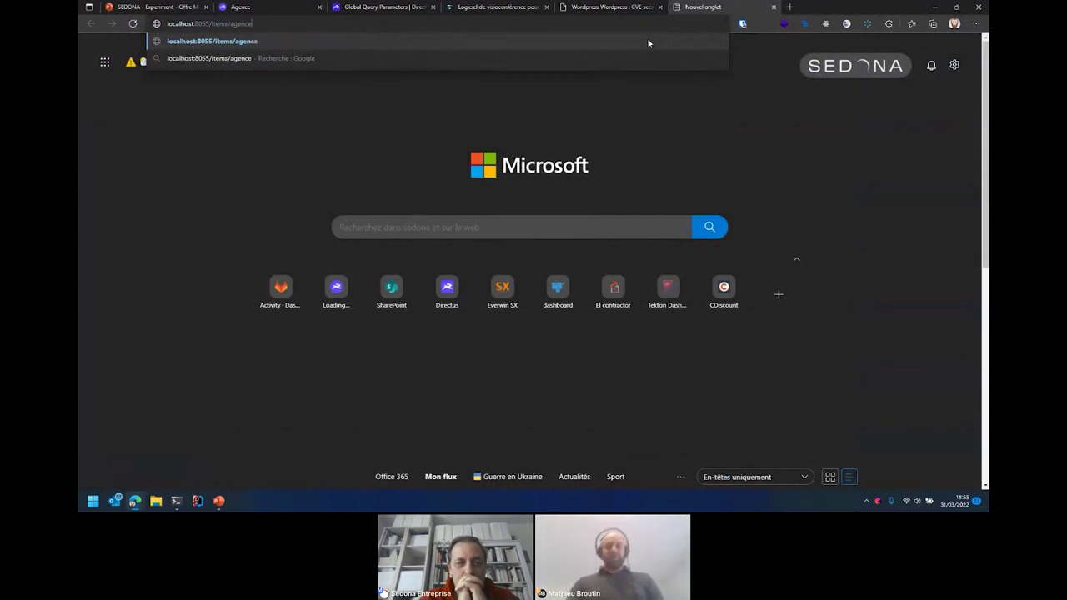
pyautogui.press('Return')
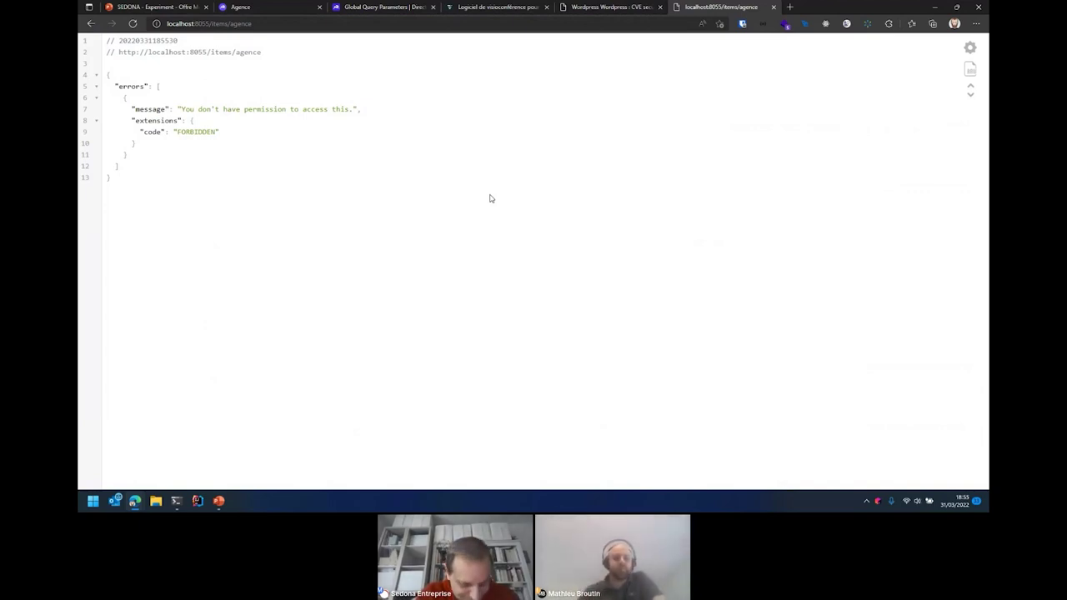
pyautogui.click(281, 5)
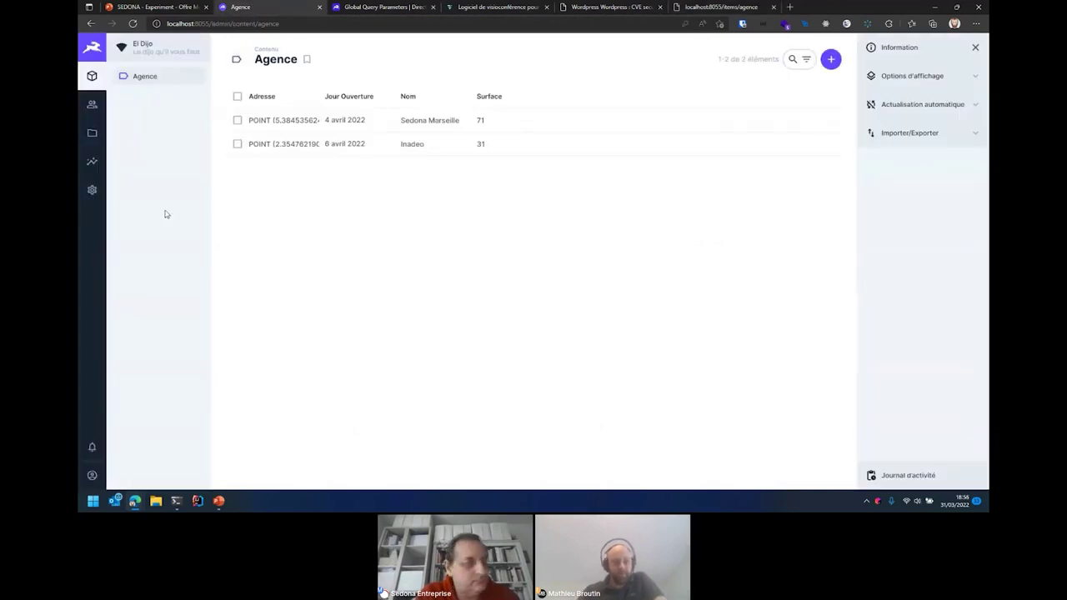
# - Grant the Public role full read access to the Agence collection, then return to the API tab
pyautogui.click(91, 194)
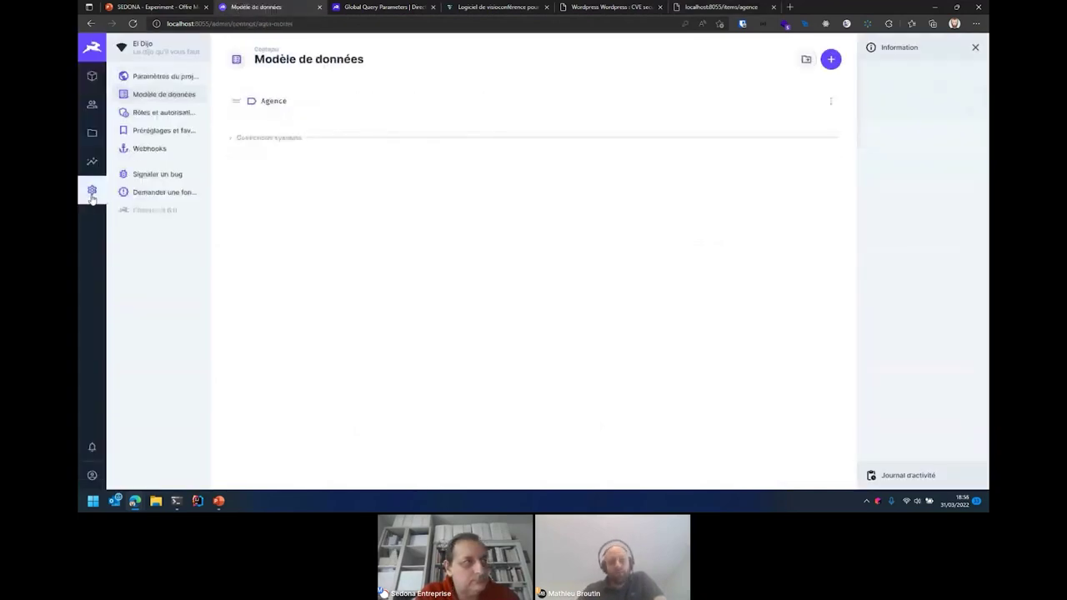
pyautogui.click(167, 113)
pyautogui.click(293, 132)
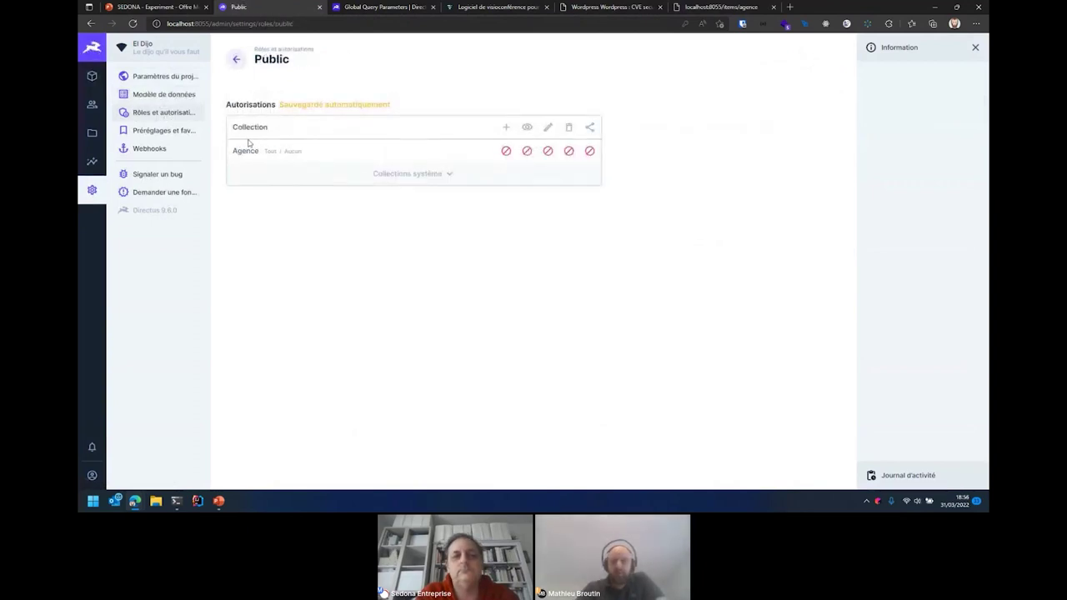
pyautogui.click(527, 153)
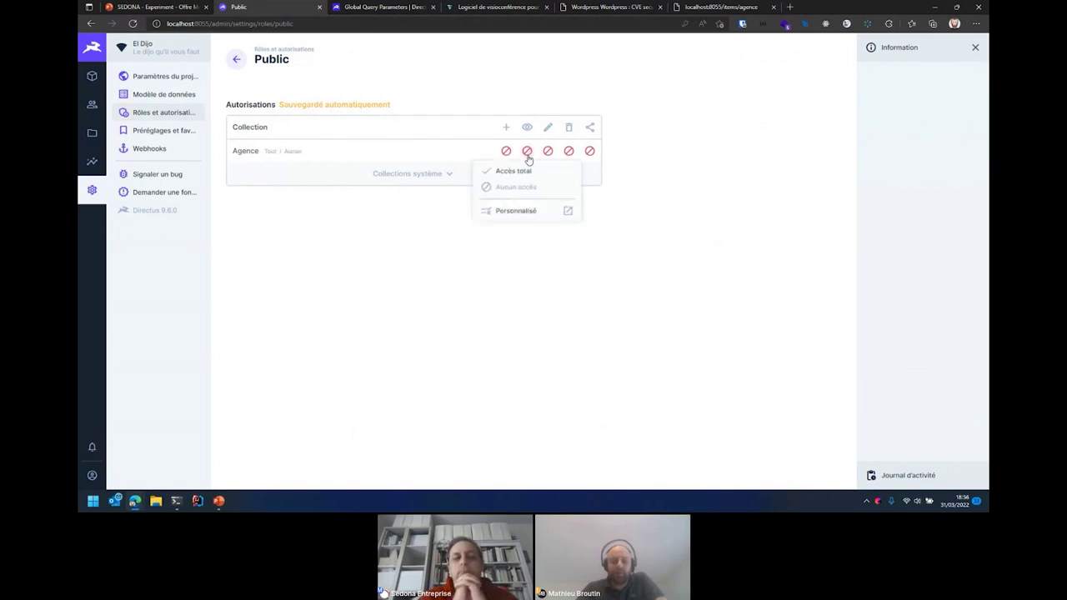
pyautogui.click(520, 173)
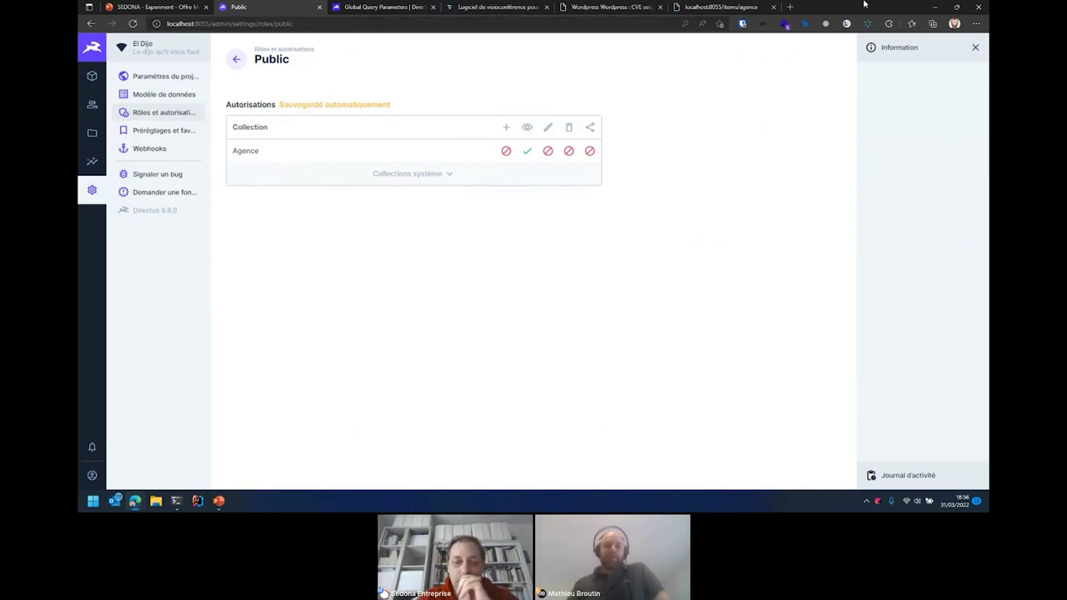
pyautogui.click(718, 6)
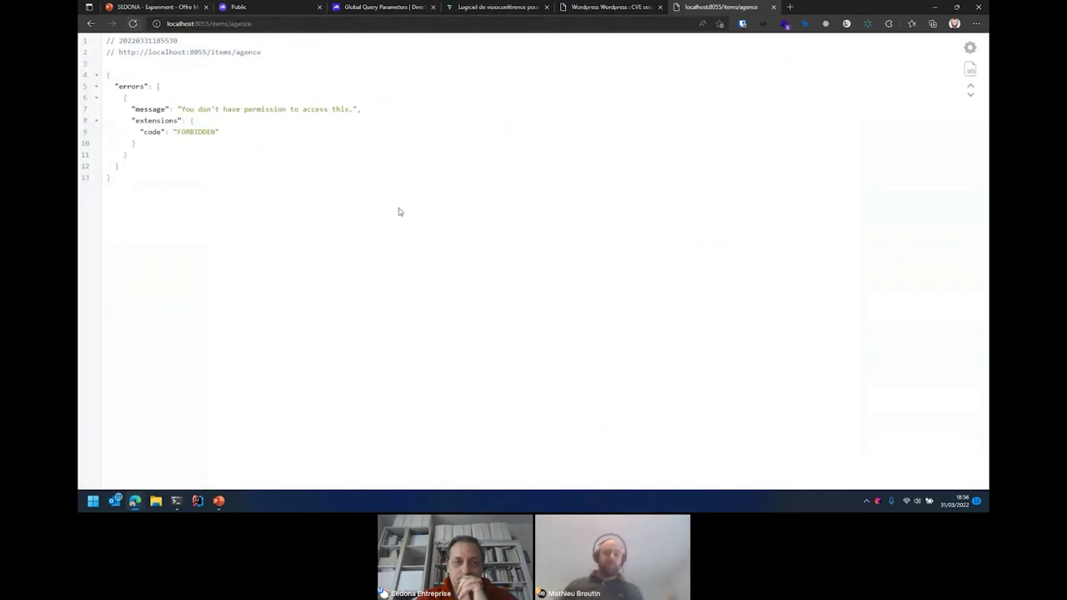
# - Reload the agence API with '?' appended so it lists Sedona Marseille and Inadeo
pyautogui.press('F5')
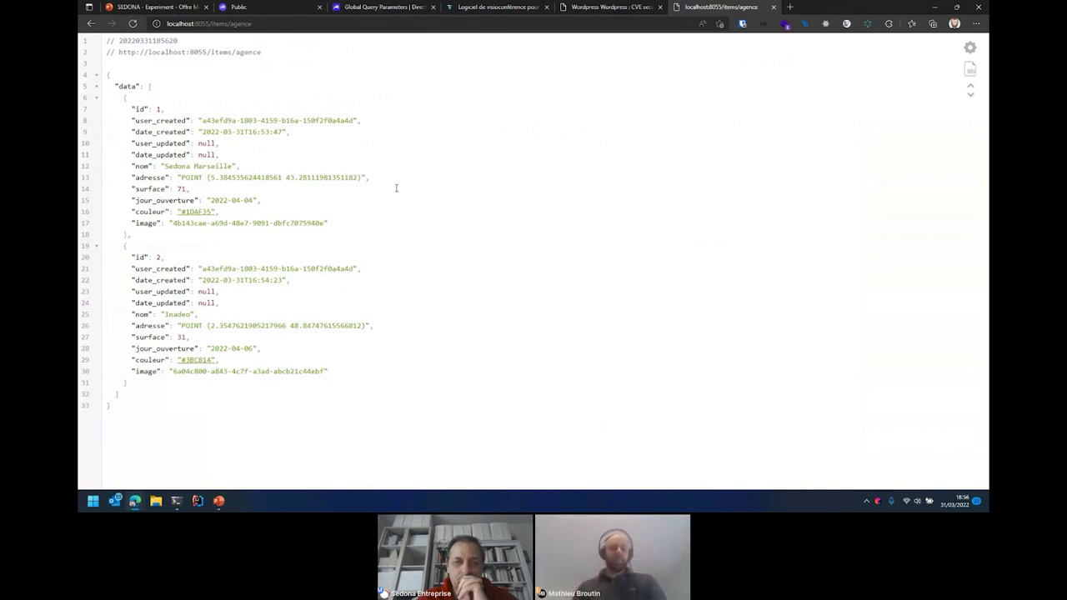
pyautogui.click(286, 24)
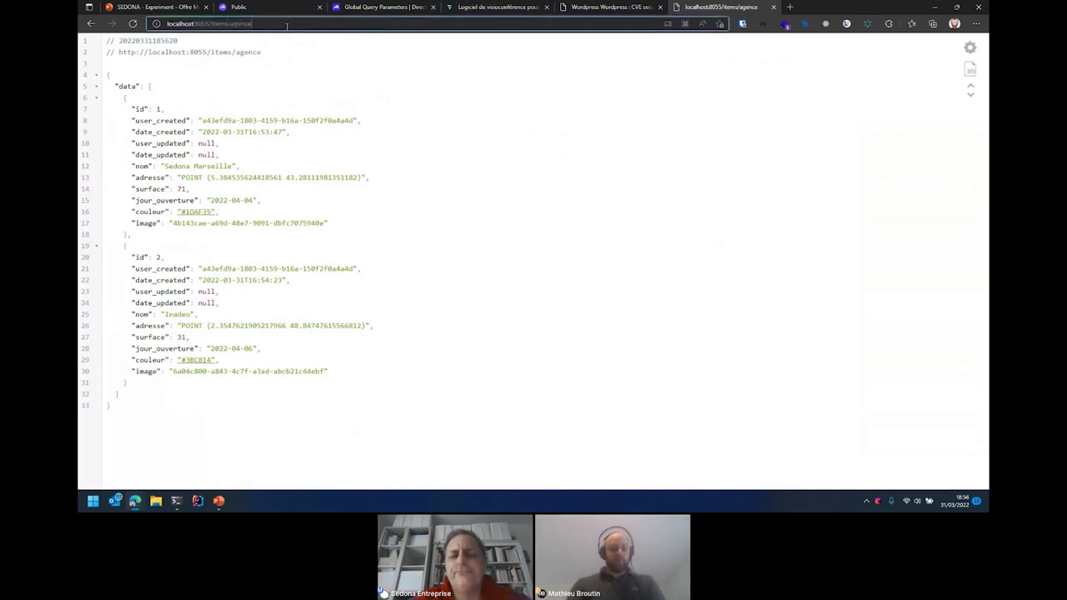
pyautogui.write('?')
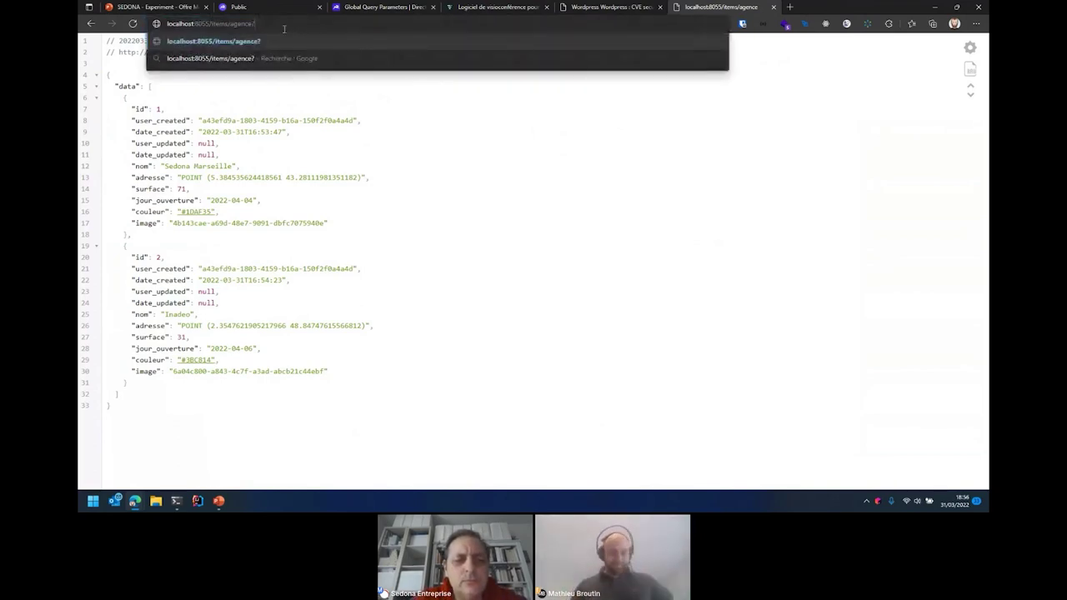
pyautogui.press('Return')
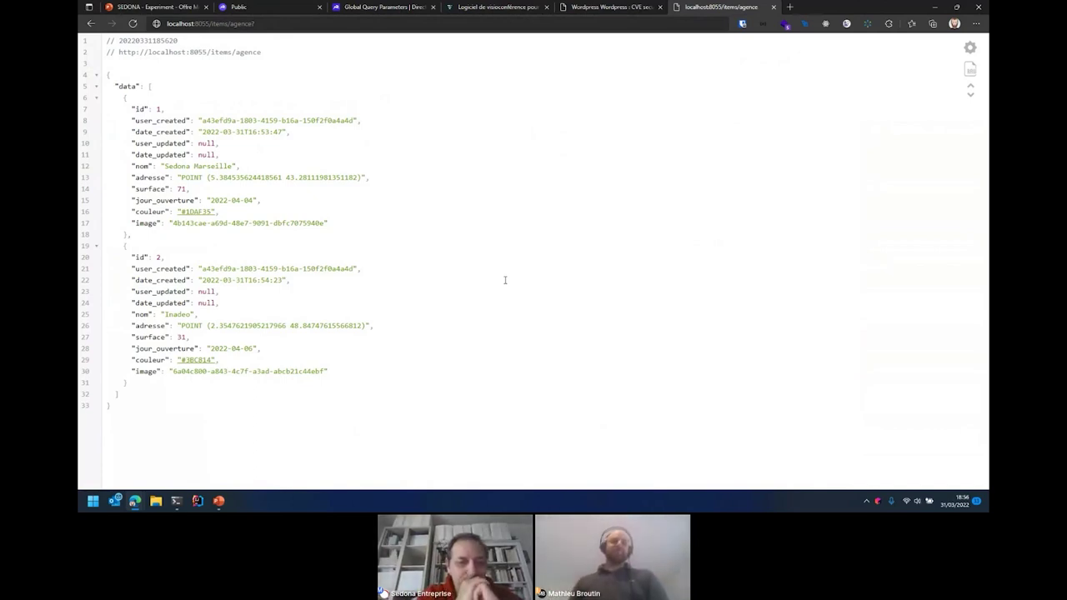
# - Query the agence API with search=Marseille to get only Sedona Marseille, then revisit Public permissions
pyautogui.click(299, 23)
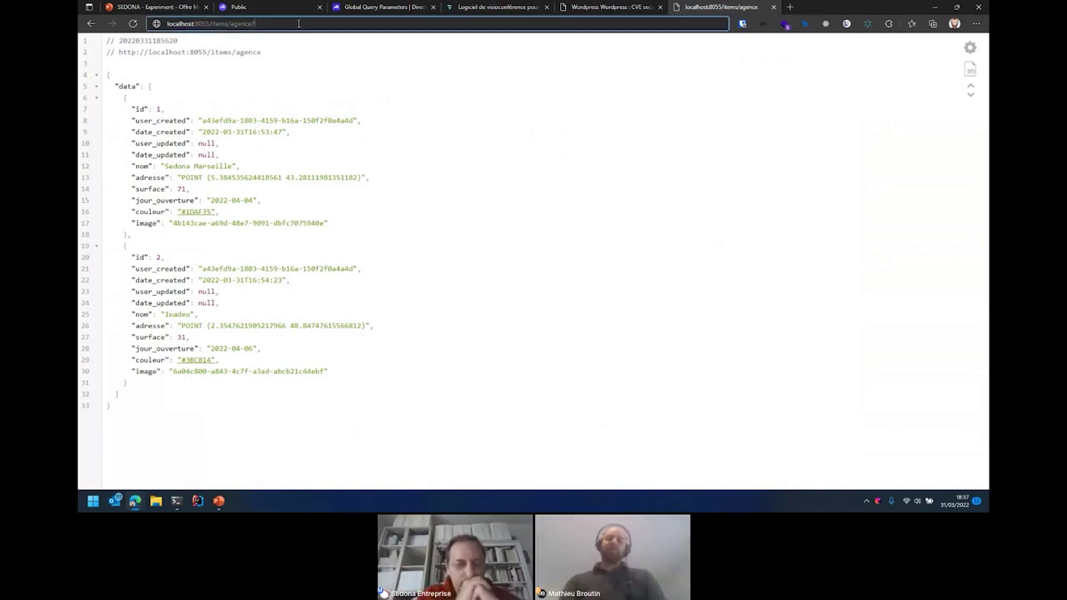
pyautogui.write('search=')
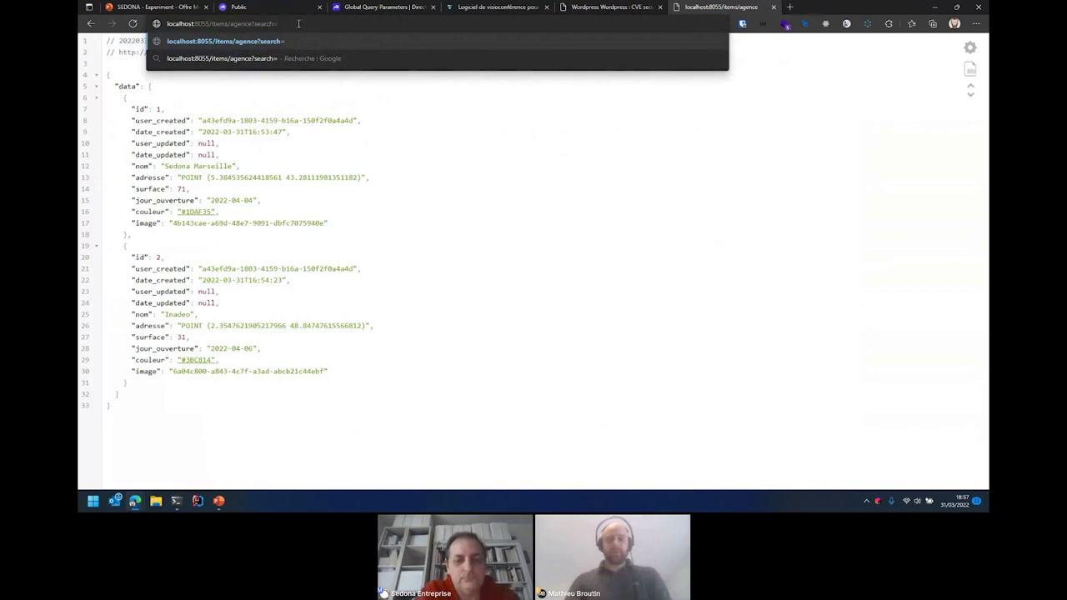
pyautogui.write('Marseille')
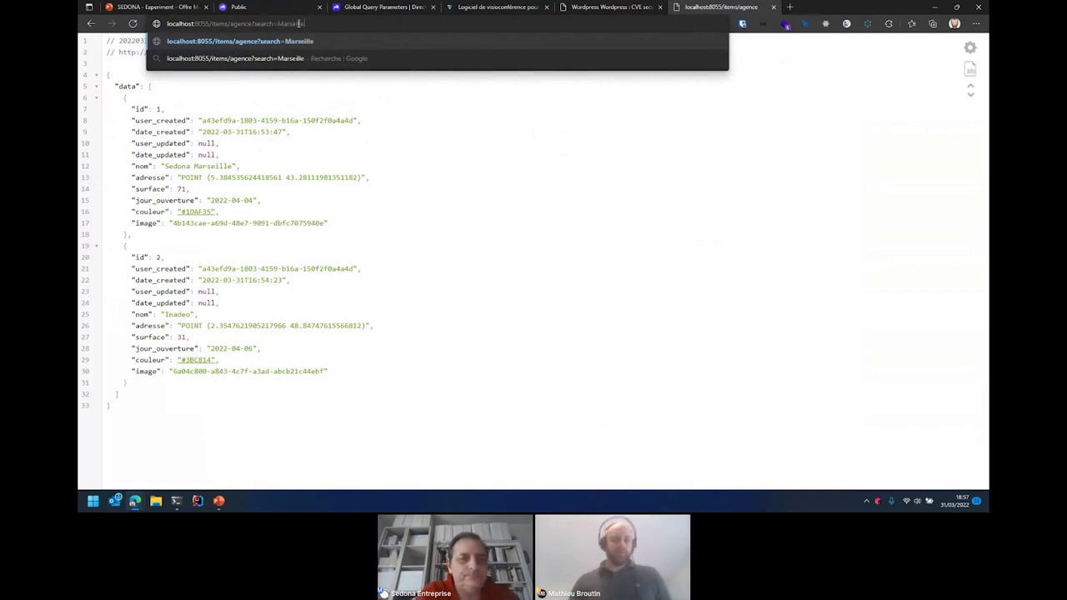
pyautogui.press('Return')
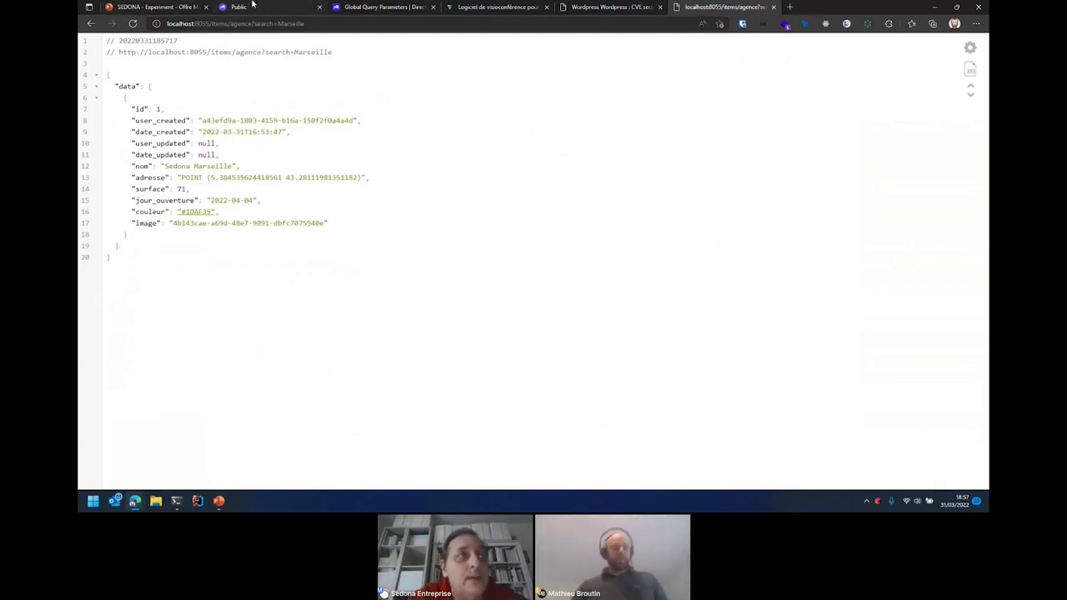
pyautogui.click(253, 4)
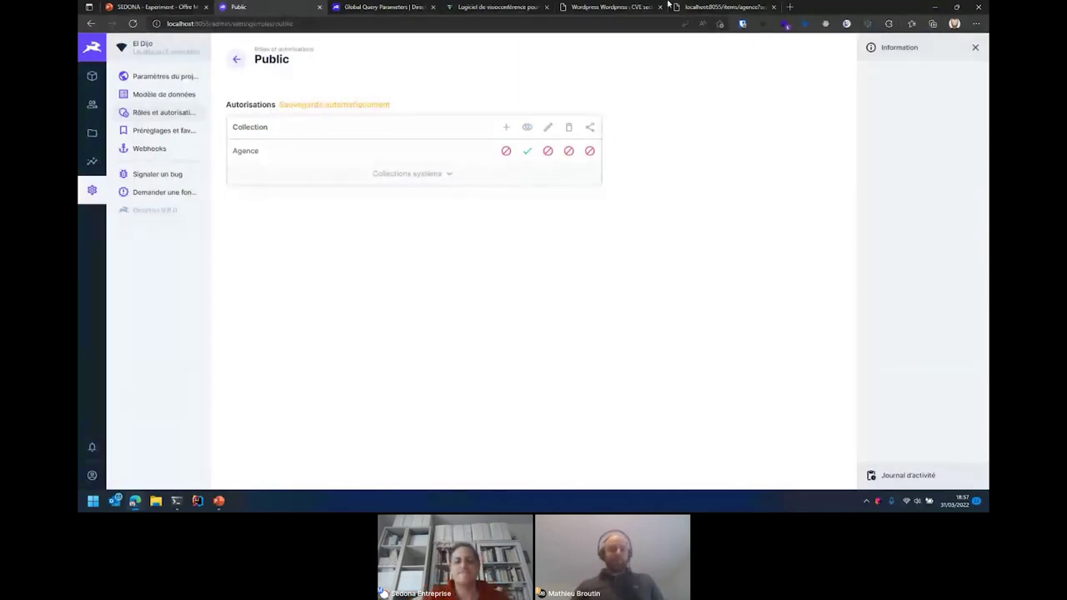
# - Recheck the Marseille search results, then open the Agence list showing Sedona Marseille and Inadeo
pyautogui.click(725, 6)
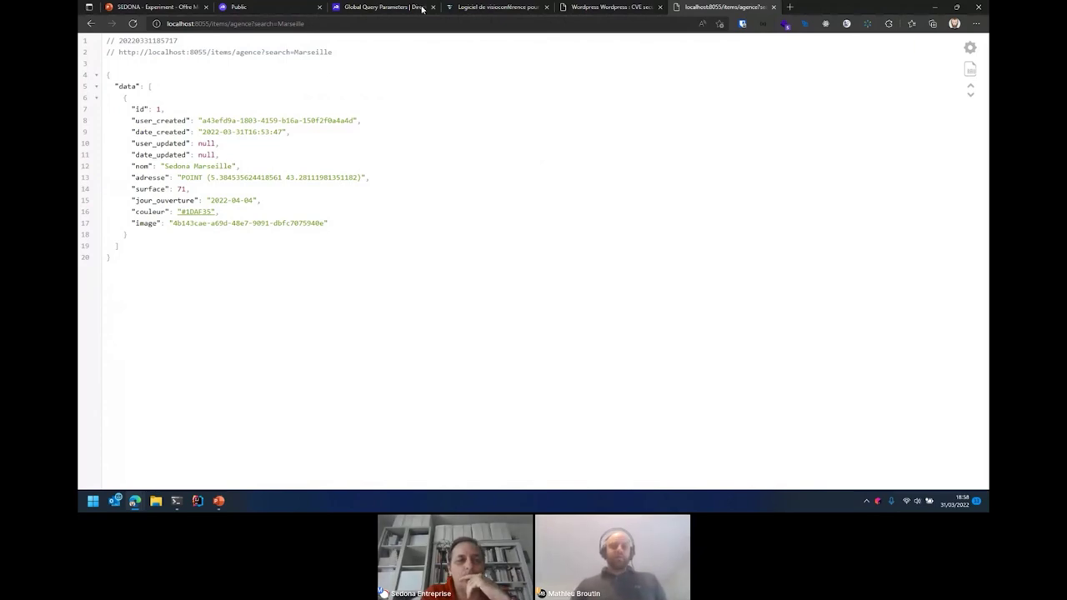
pyautogui.click(255, 5)
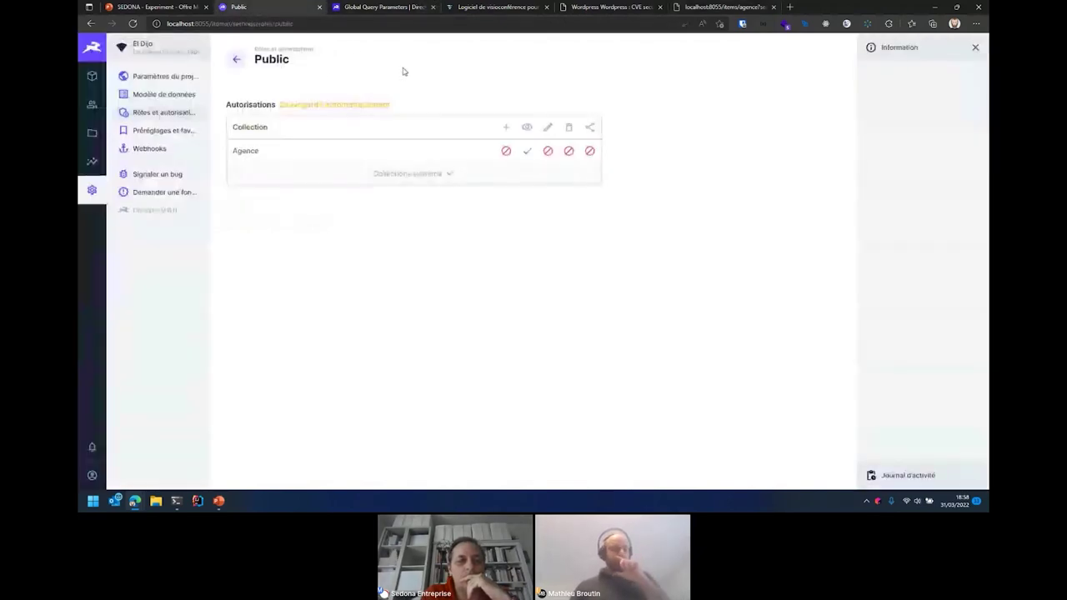
pyautogui.click(92, 77)
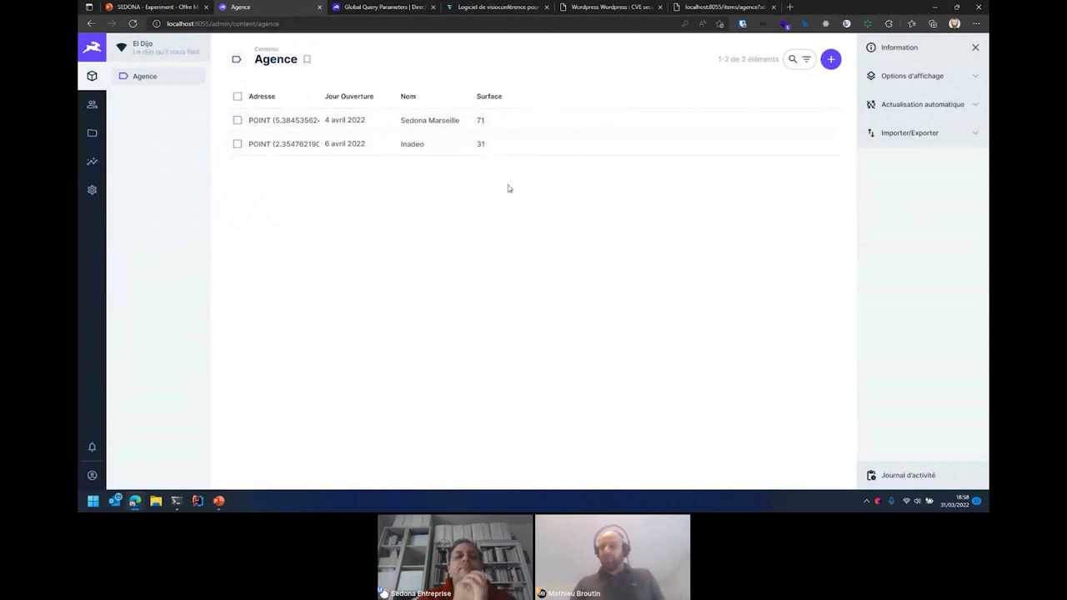
# - Switch the Agence layout to Carte, showing both agencies as map points
pyautogui.click(903, 83)
pyautogui.click(911, 122)
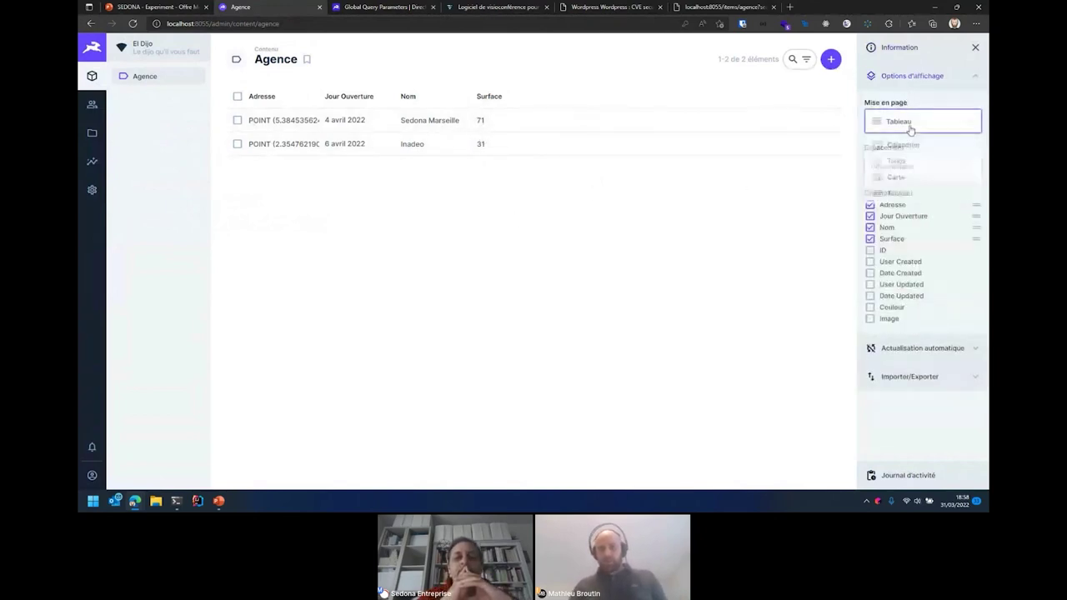
pyautogui.click(899, 189)
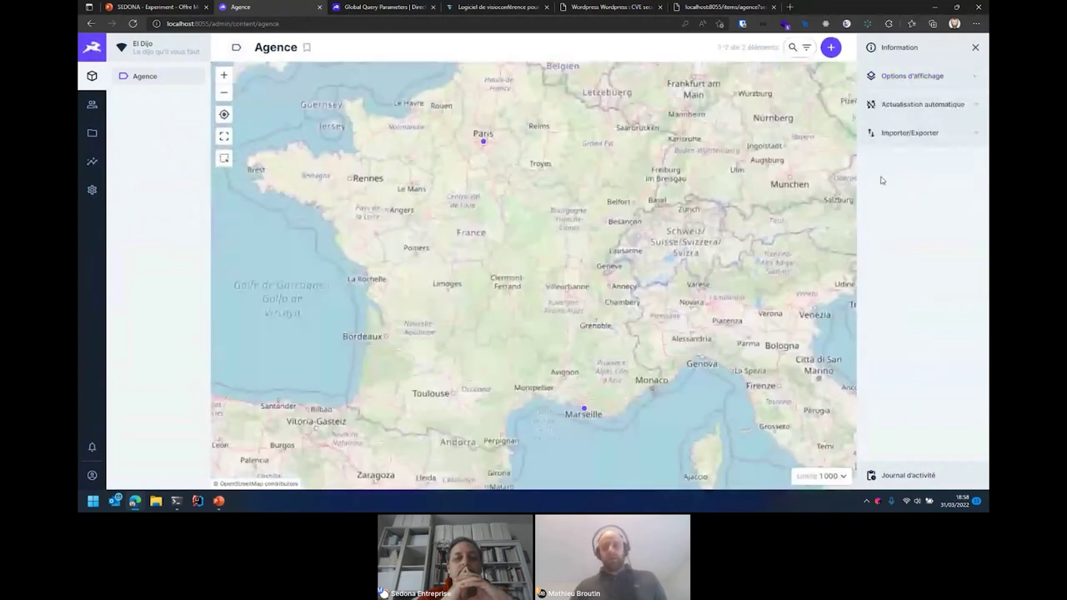
pyautogui.moveTo(598, 442)
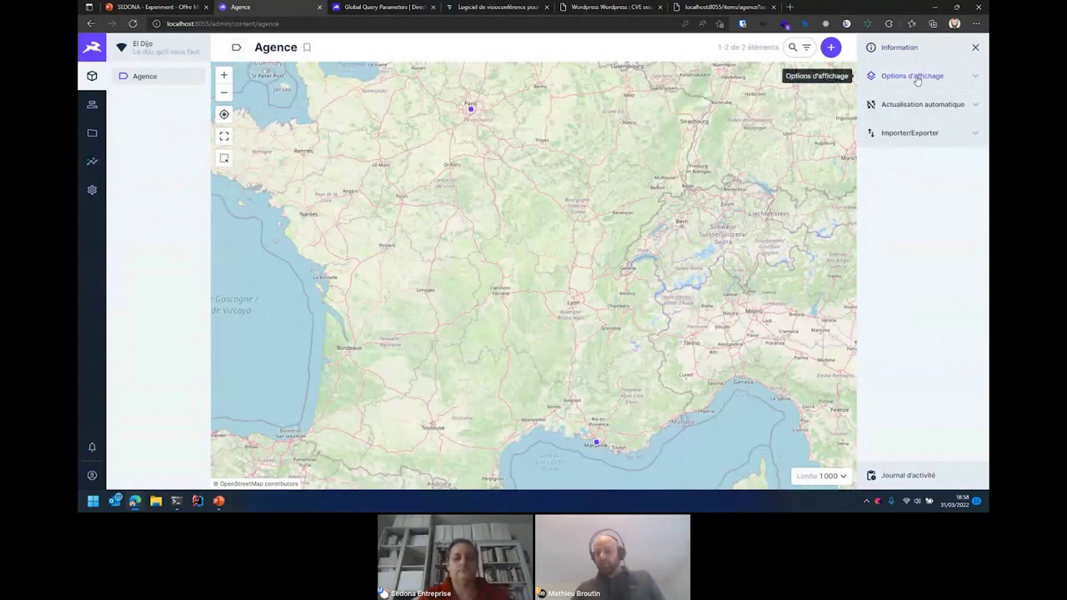
# - Change the Agence layout to Calendrier, showing March 2022
pyautogui.click(915, 77)
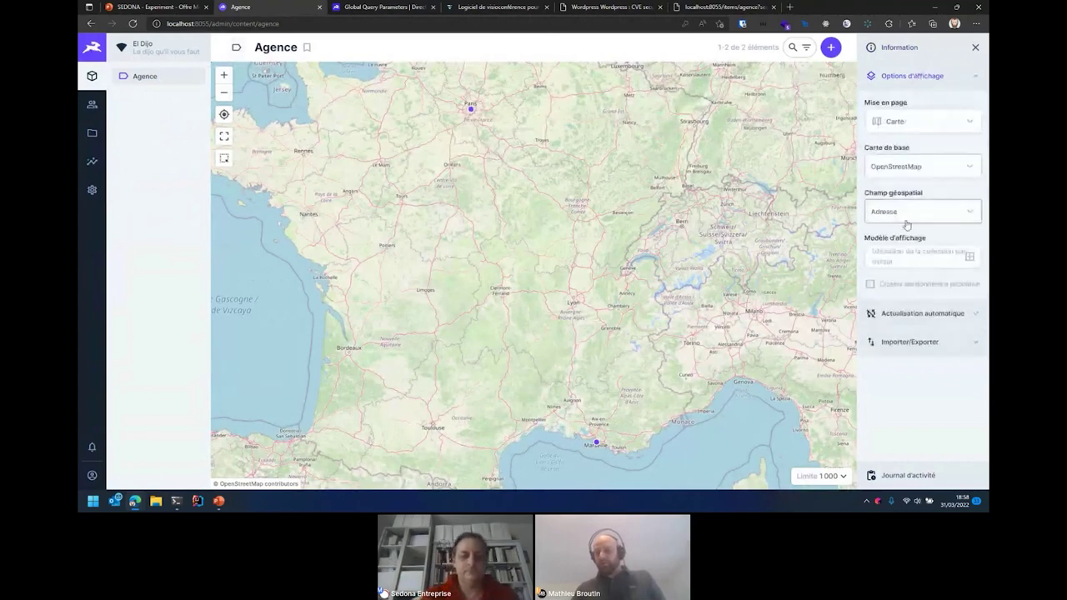
pyautogui.click(906, 124)
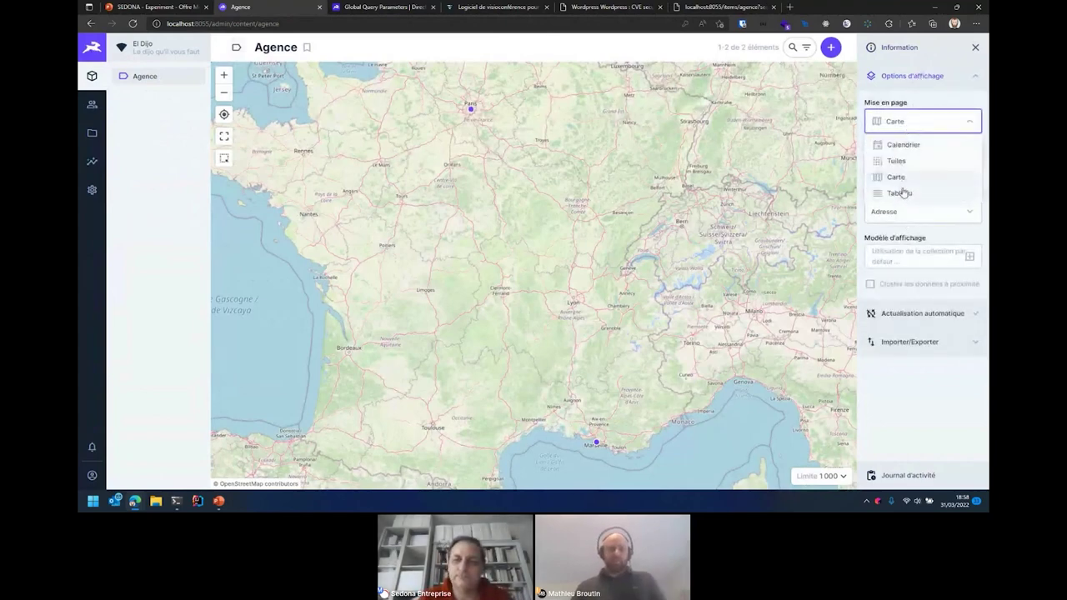
pyautogui.click(907, 145)
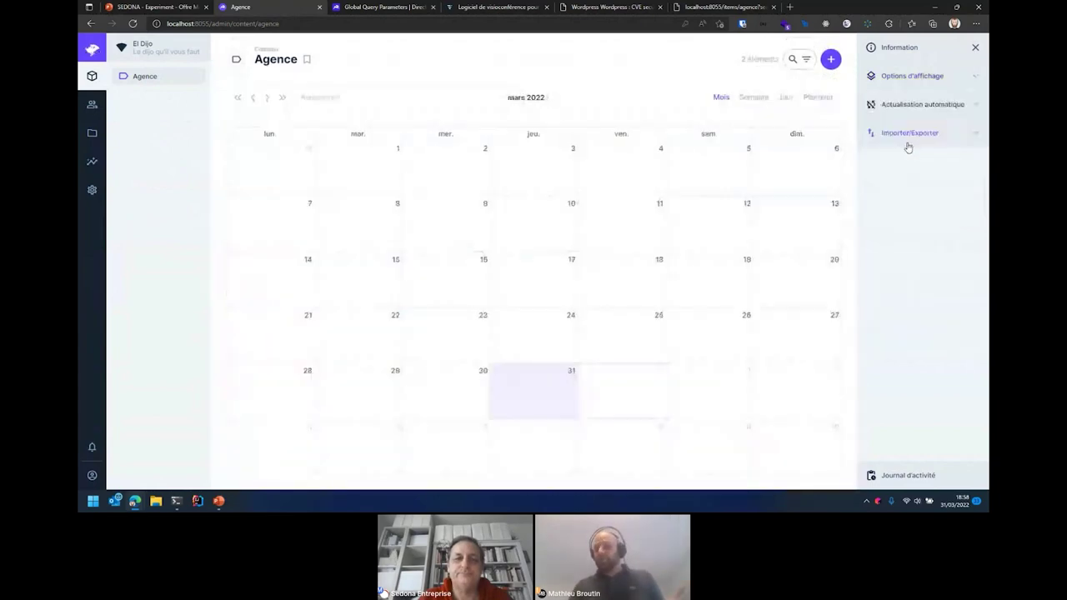
# - Set calendar events to start on Jour Ouverture and show Nom, then view the user directory
pyautogui.click(920, 80)
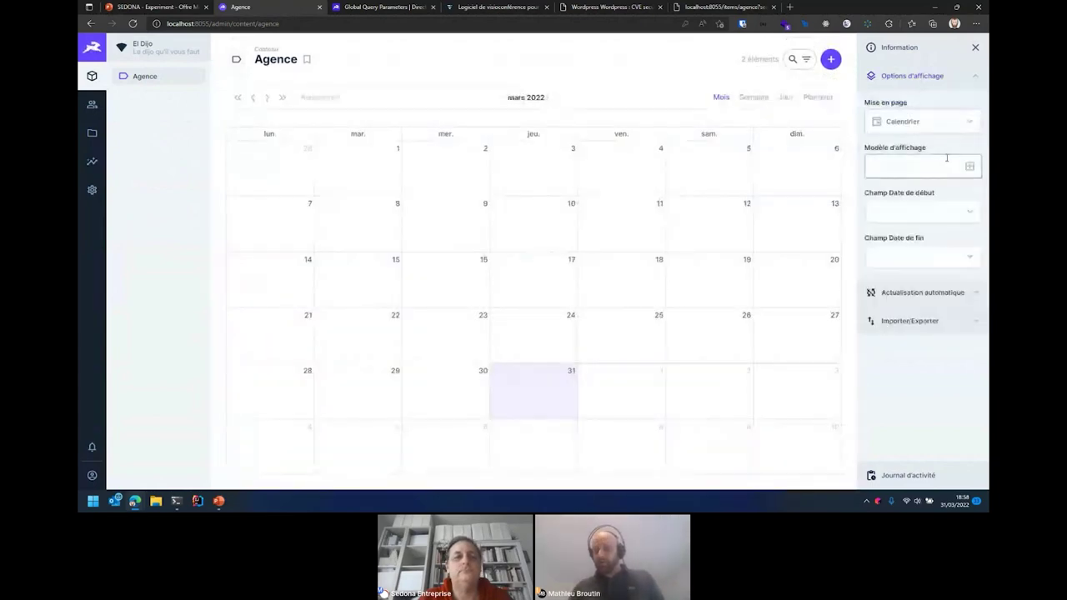
pyautogui.click(966, 212)
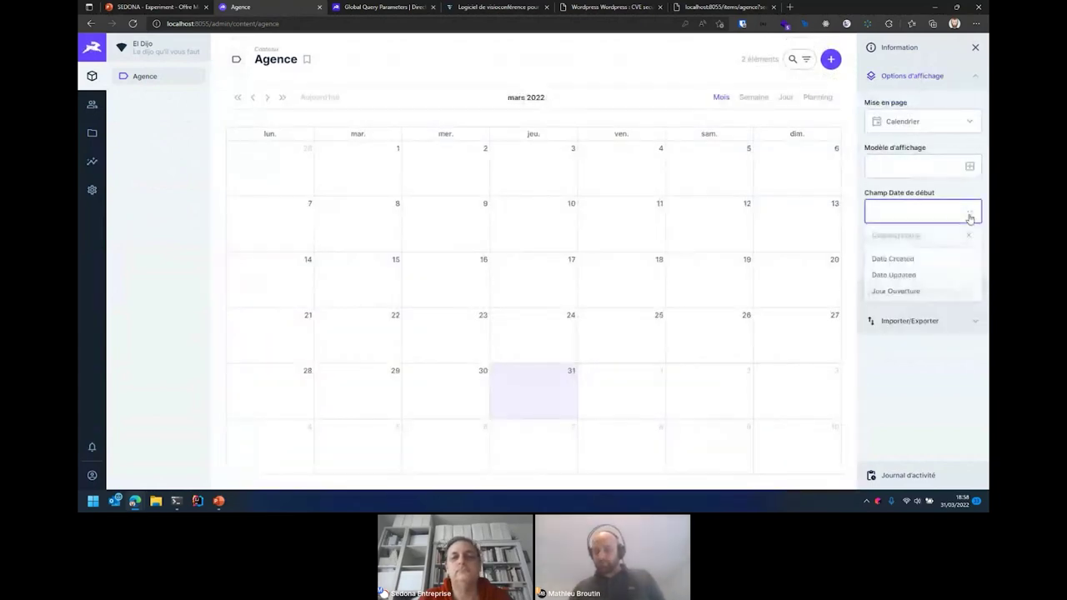
pyautogui.click(906, 294)
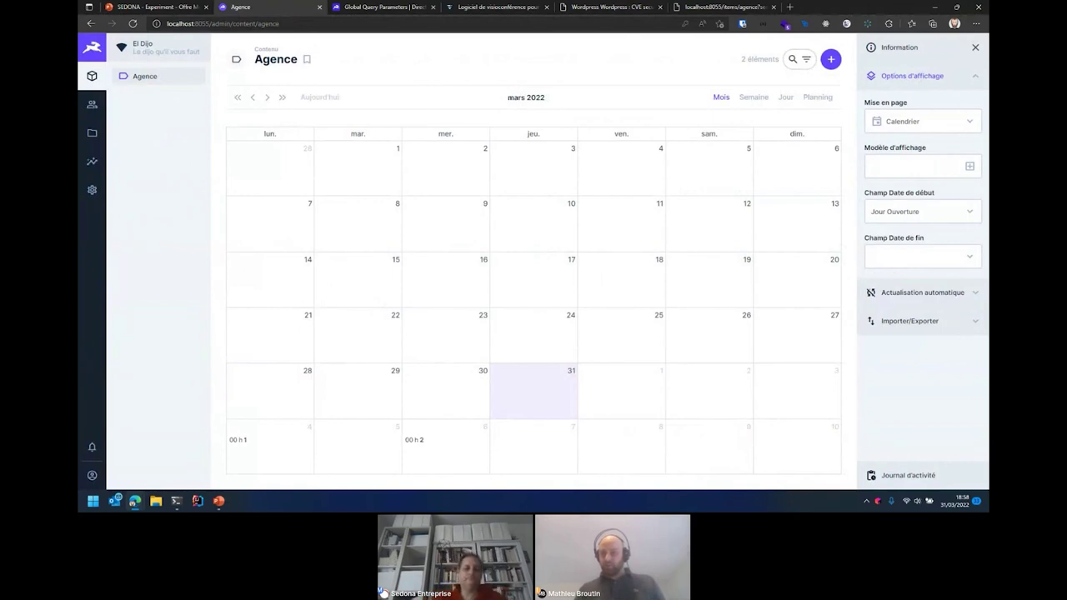
pyautogui.click(967, 166)
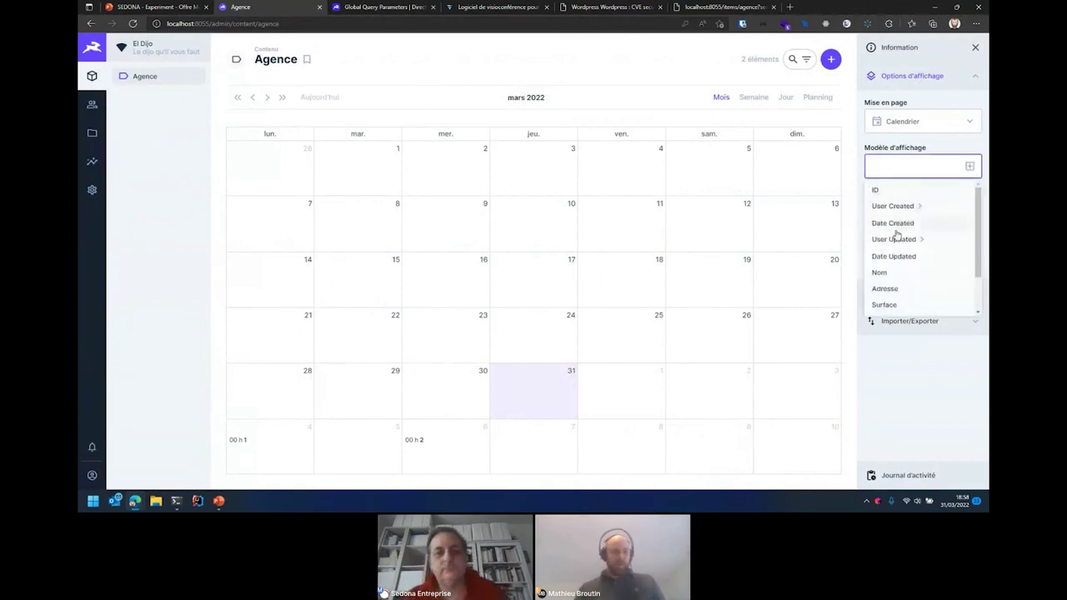
pyautogui.click(892, 274)
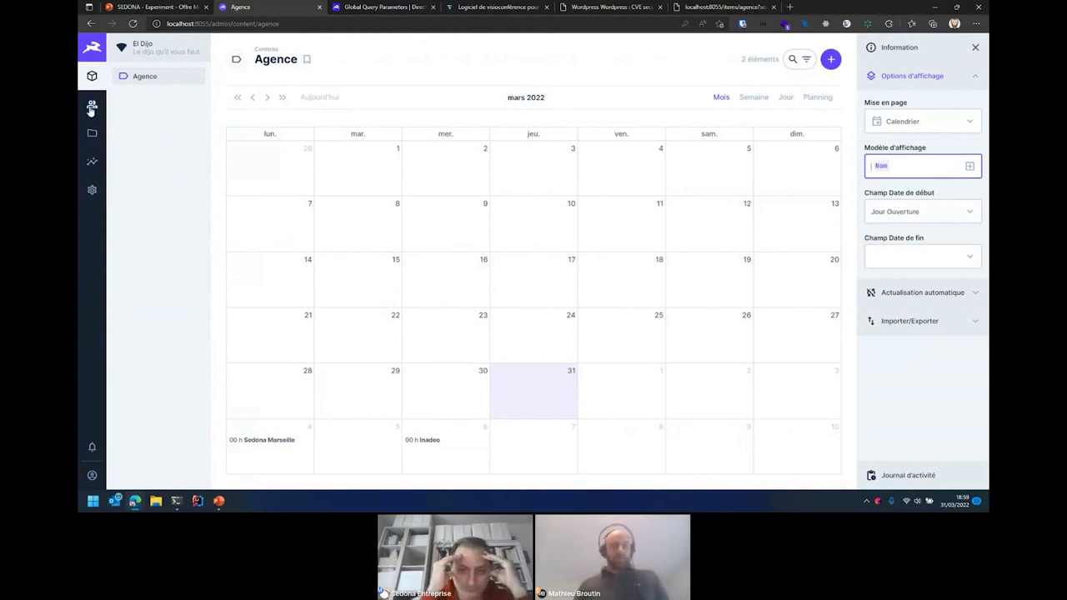
pyautogui.click(91, 107)
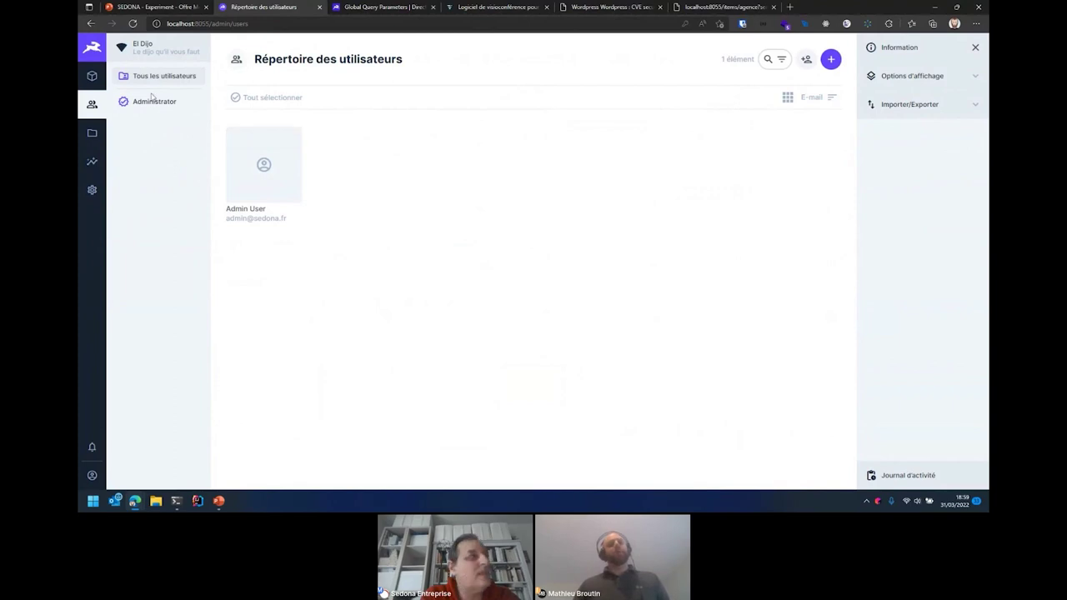
# - Browse the five-file library, then go to the empty Analyses area
pyautogui.click(93, 136)
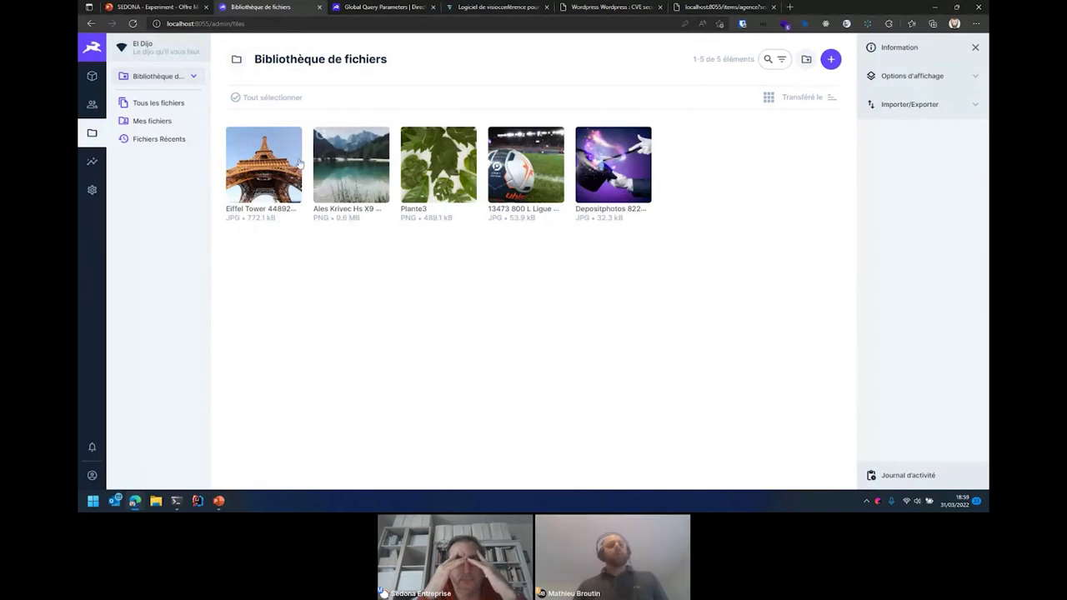
pyautogui.click(89, 159)
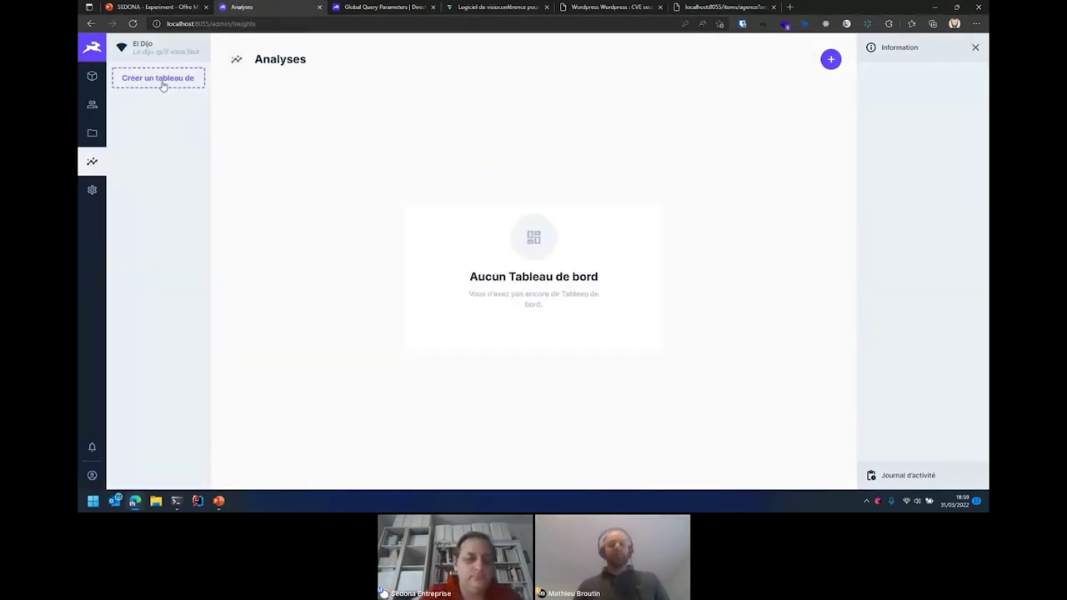
# - Create a dashboard named Dashboard, switch it to editing, and begin a new panel
pyautogui.click(161, 80)
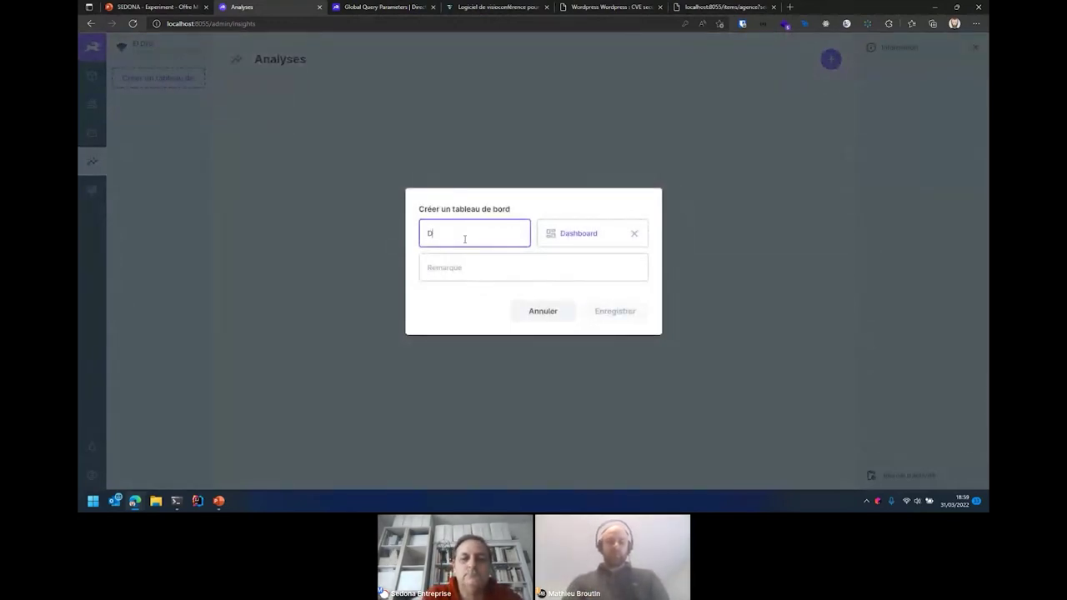
pyautogui.write('Dashboard')
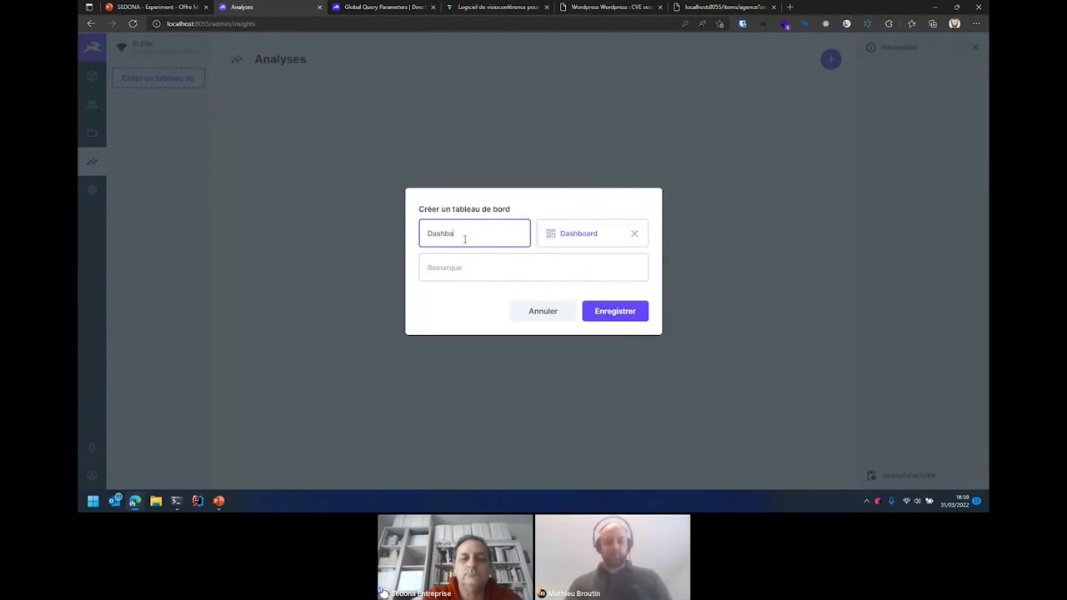
pyautogui.click(619, 312)
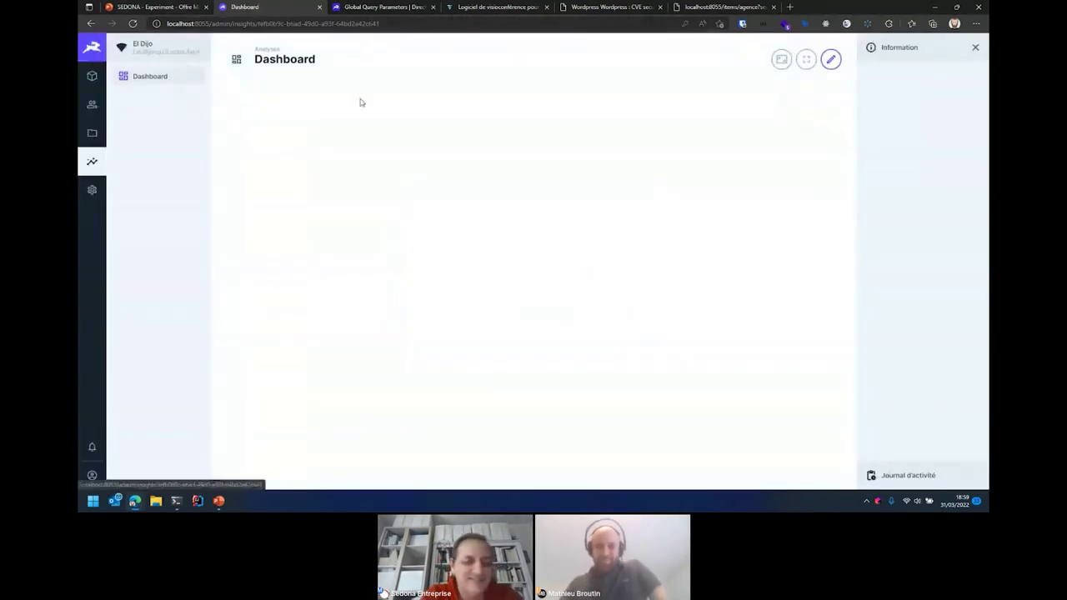
pyautogui.click(830, 60)
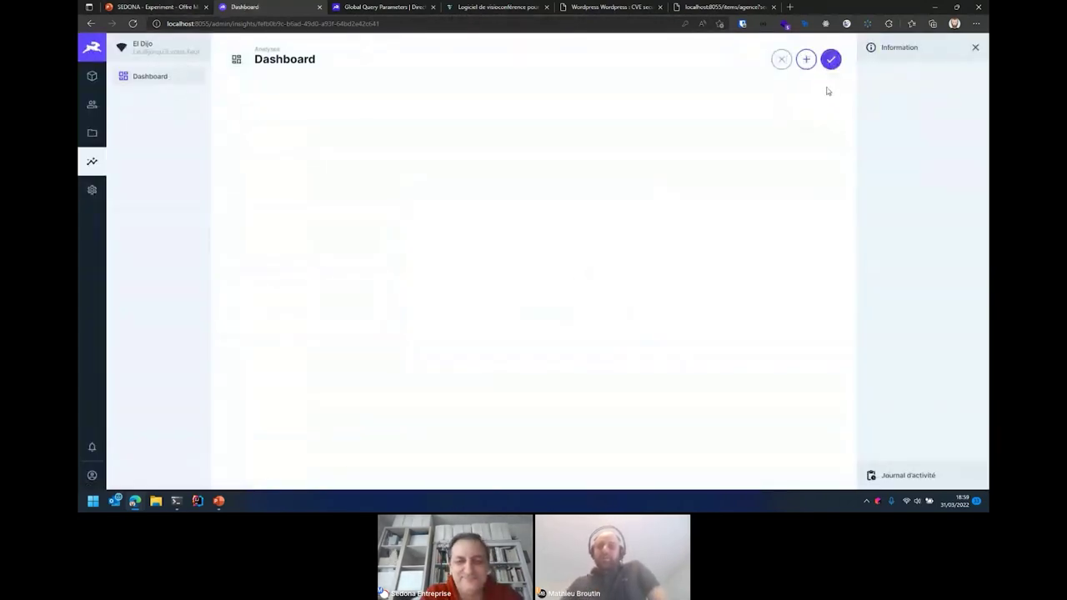
pyautogui.click(805, 60)
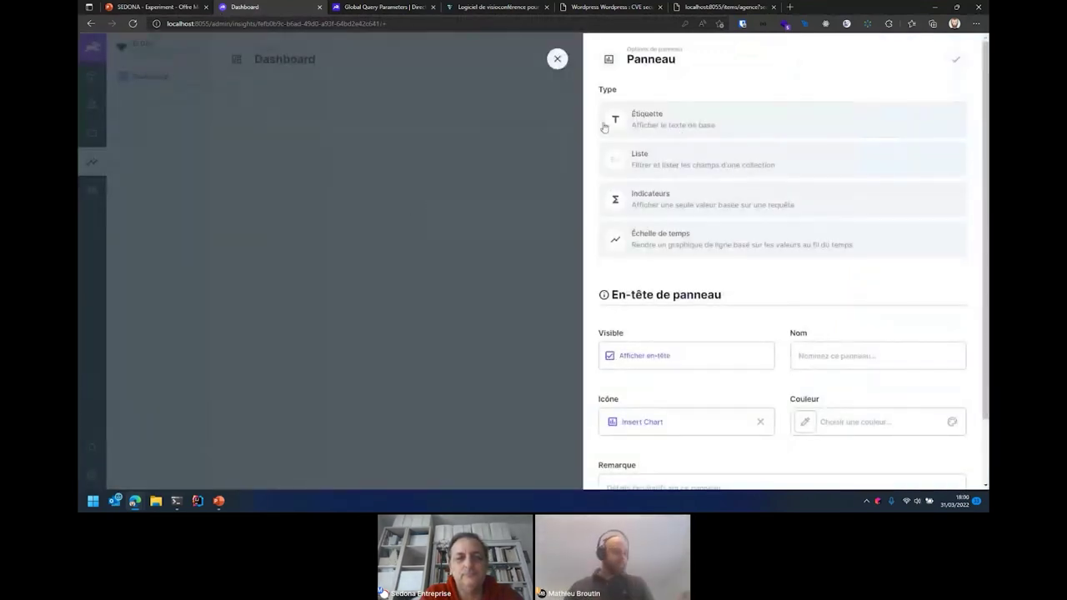
# - Create an Indicateurs panel counting Agence items with the Count aggregate function
pyautogui.click(682, 203)
pyautogui.click(659, 174)
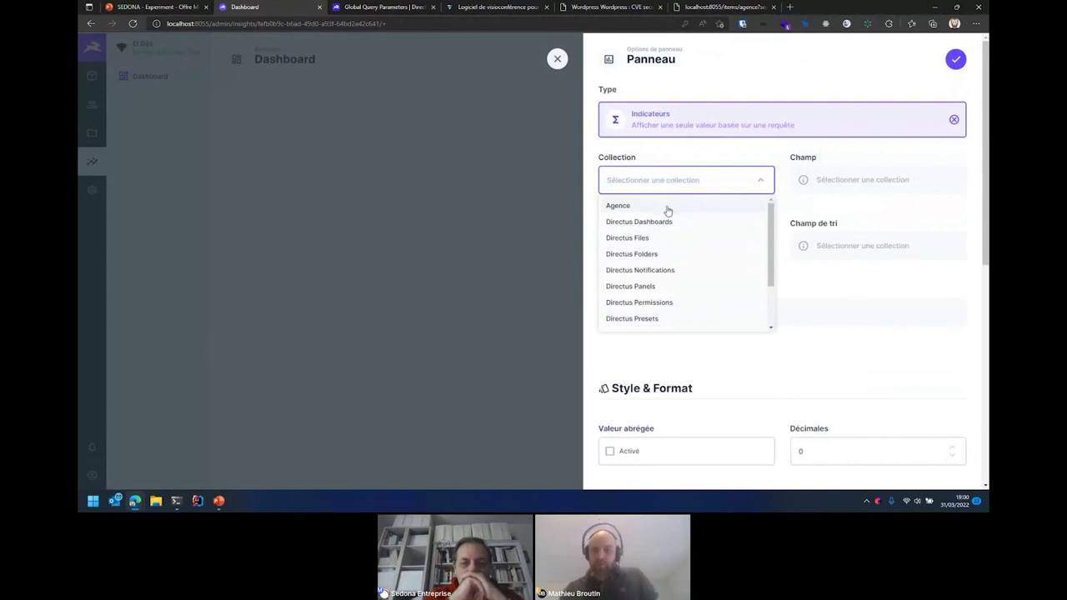
pyautogui.click(668, 206)
pyautogui.click(656, 258)
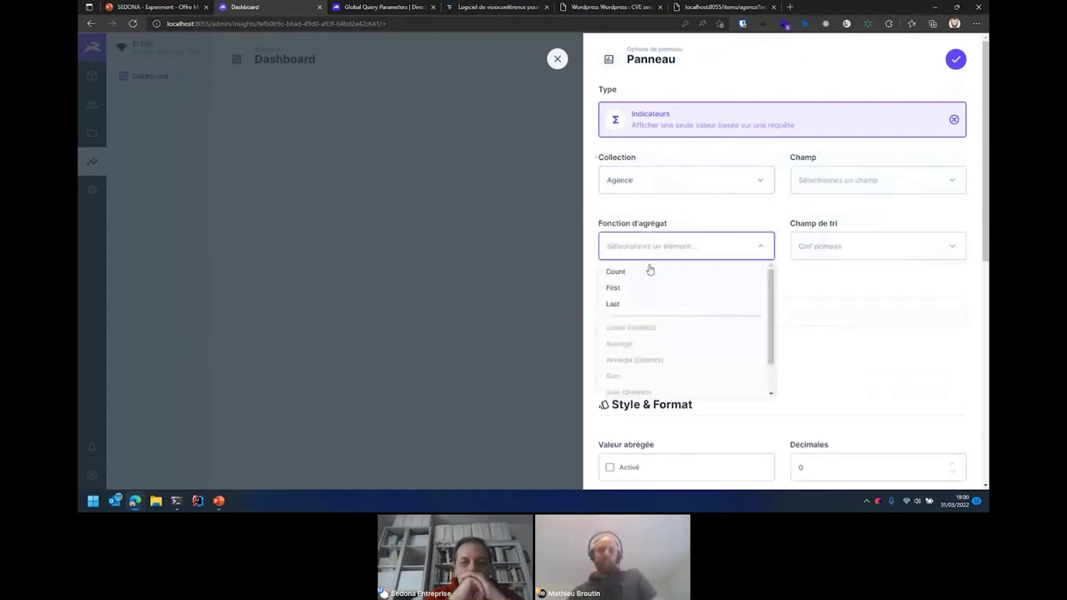
pyautogui.click(629, 274)
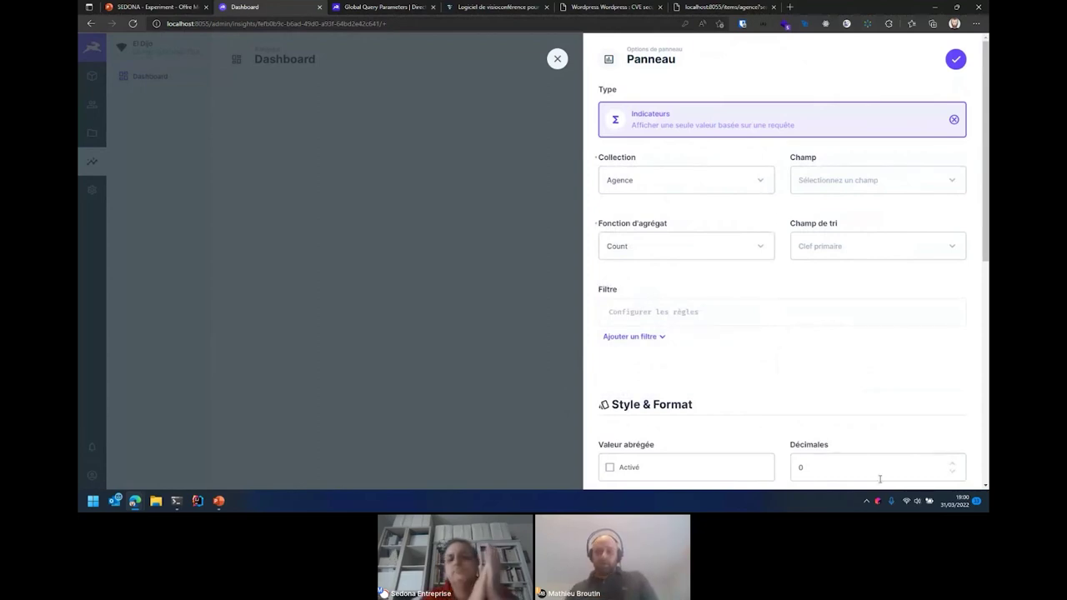
pyautogui.click(957, 59)
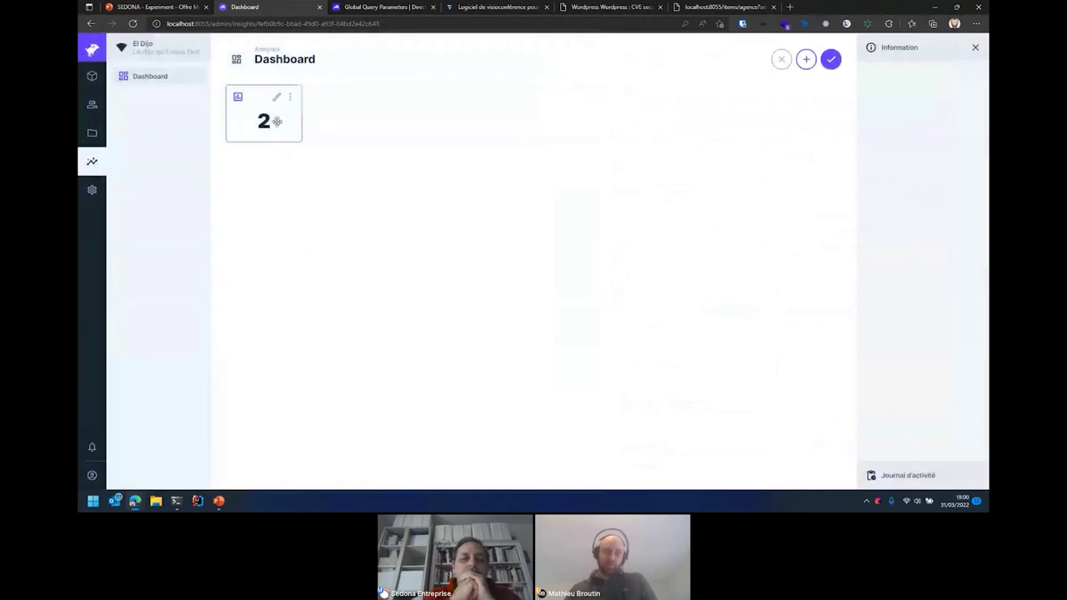
# - Name the panel 'Nombre d'agences', then widen and reposition it on the grid
pyautogui.click(295, 105)
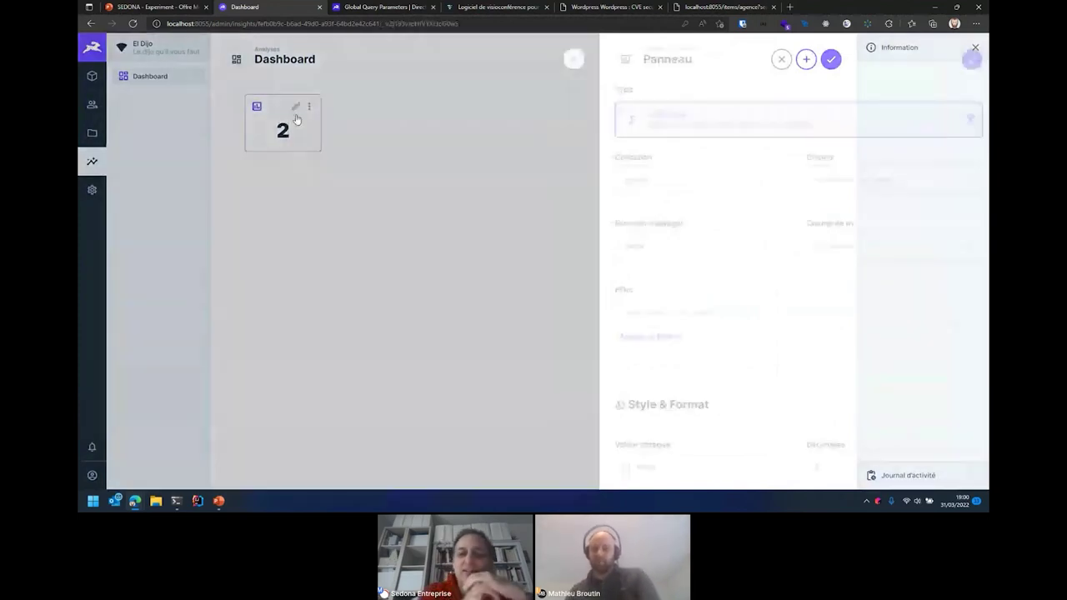
pyautogui.scroll(-10, 870, 334)
pyautogui.click(817, 280)
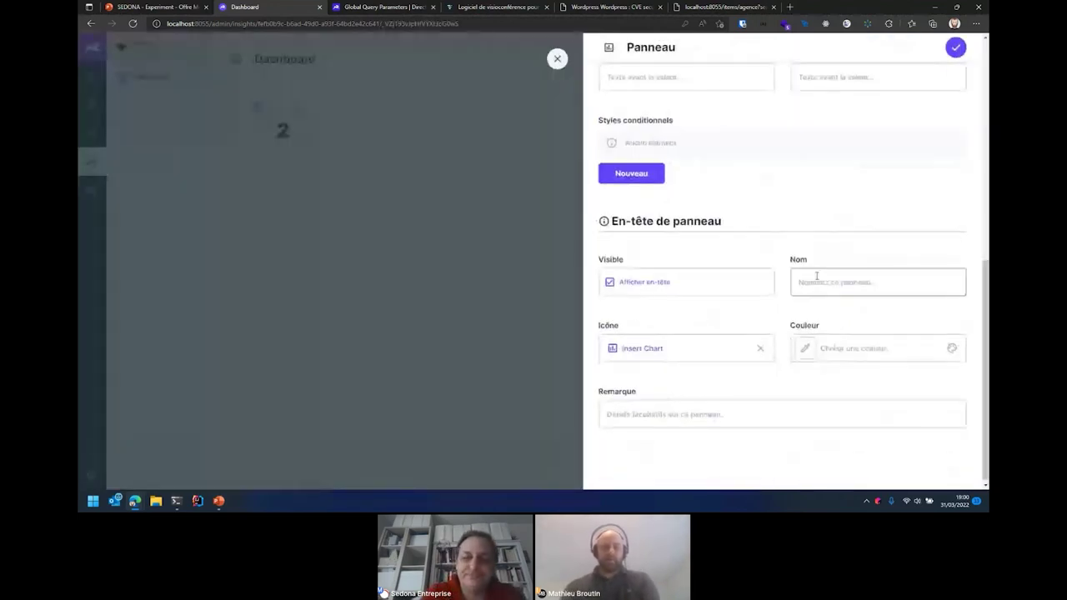
pyautogui.write('Nombre ')
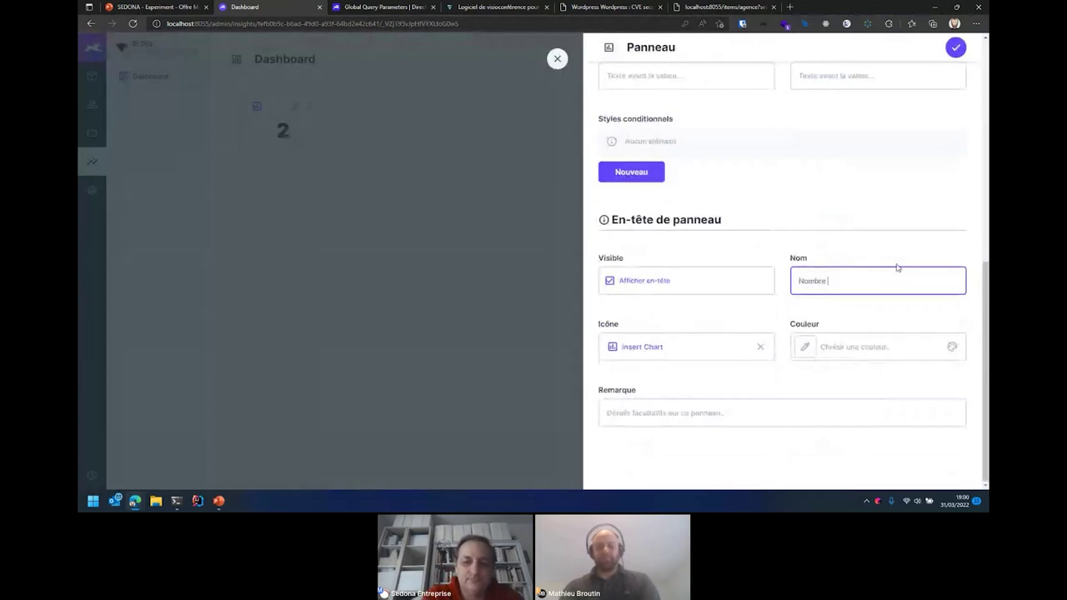
pyautogui.write("d'agences")
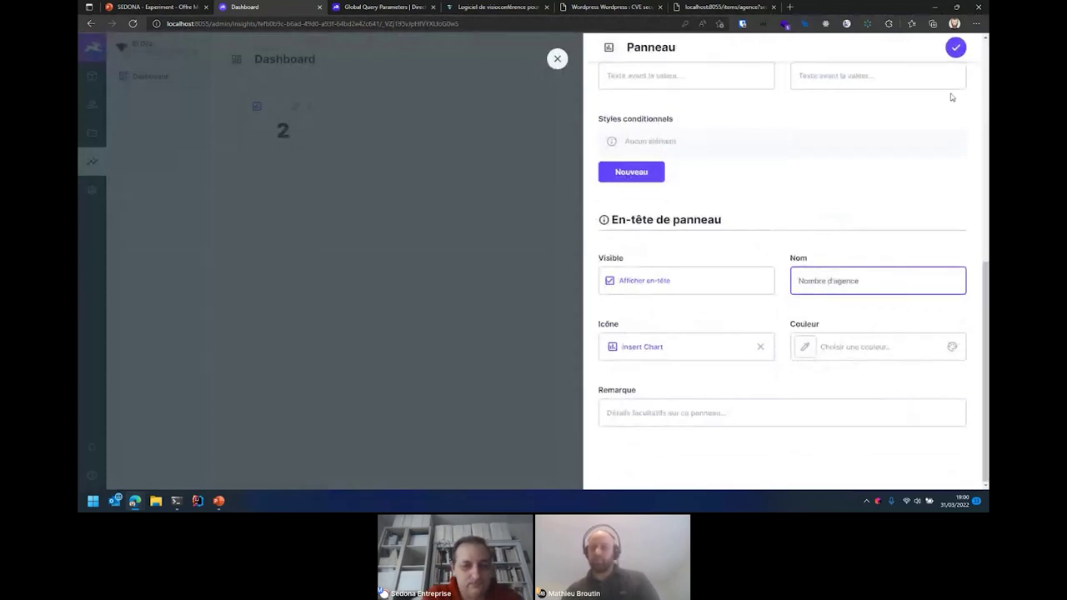
pyautogui.click(955, 47)
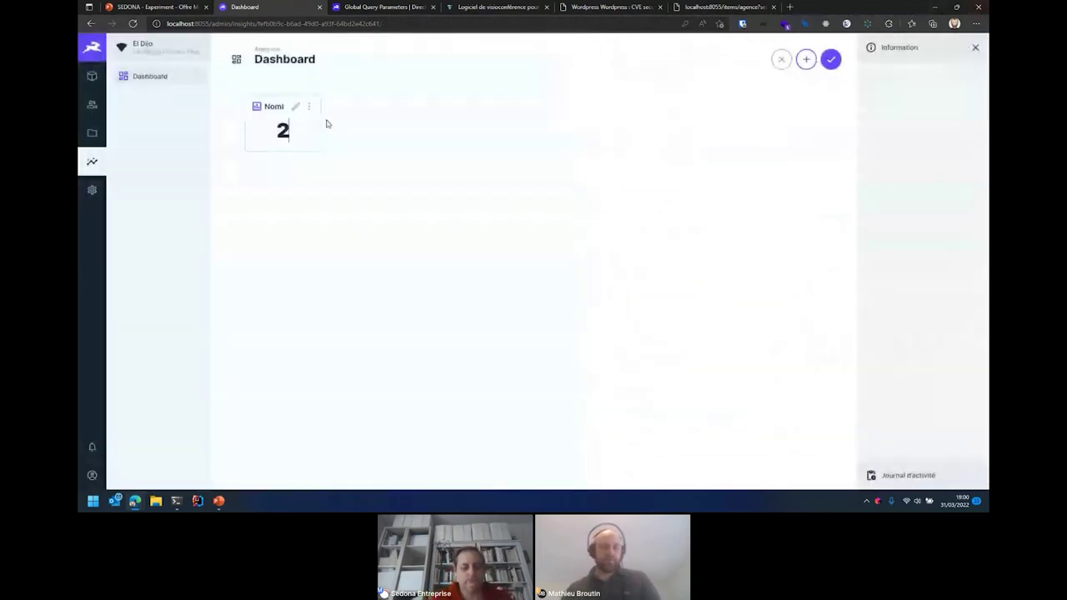
pyautogui.moveTo(318, 148); pyautogui.dragTo(377, 149)
pyautogui.moveTo(304, 108); pyautogui.dragTo(292, 138)
pyautogui.click(805, 60)
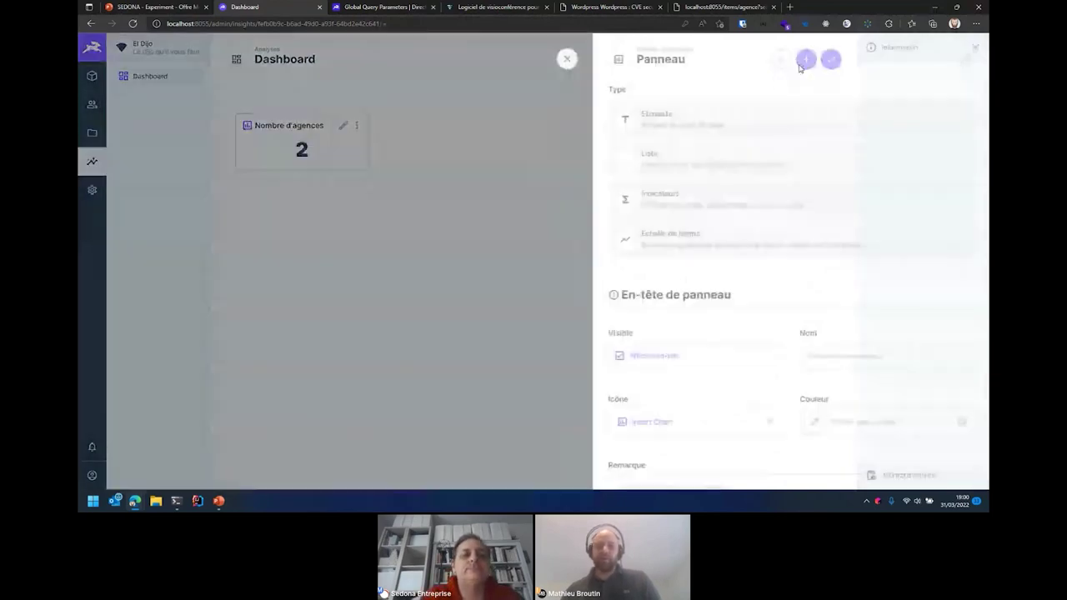
# - Discard a trial Échelle de temps panel, save the Dashboard, and open the Agence calendar
pyautogui.click(650, 253)
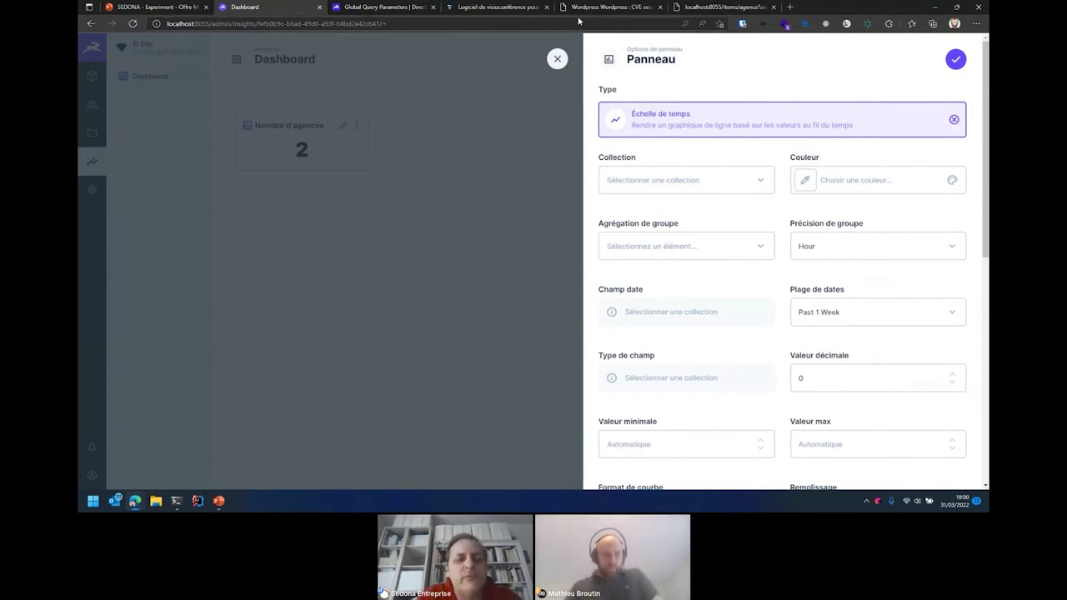
pyautogui.click(557, 60)
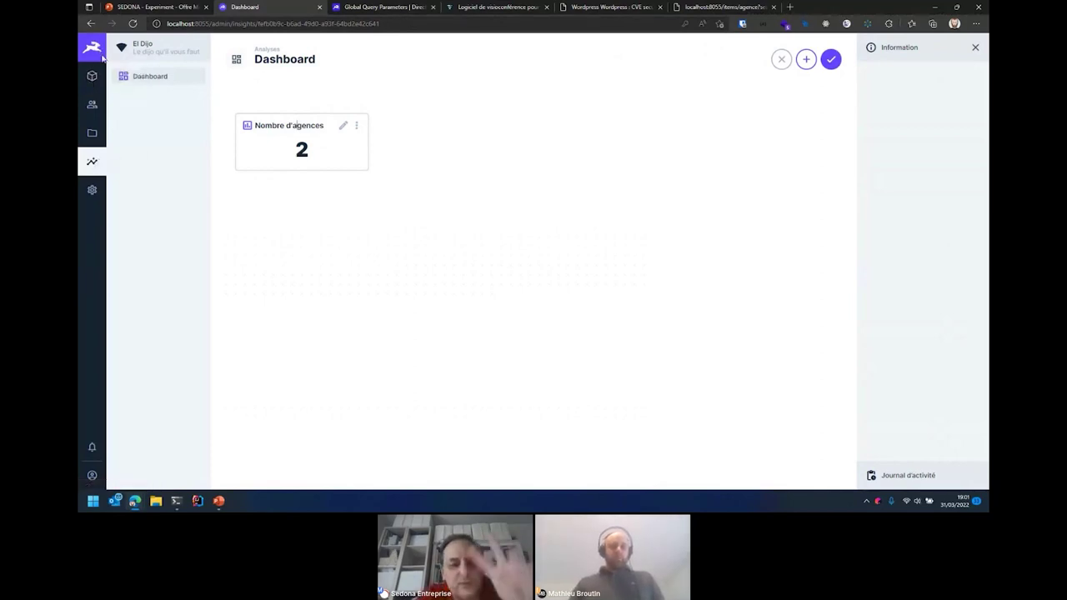
pyautogui.click(92, 78)
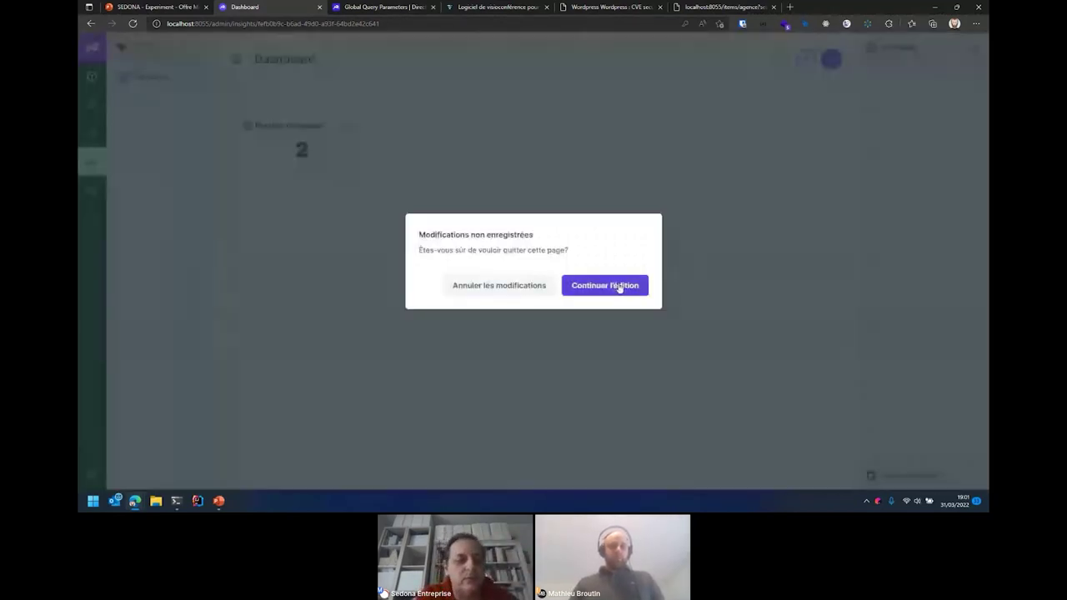
pyautogui.click(619, 286)
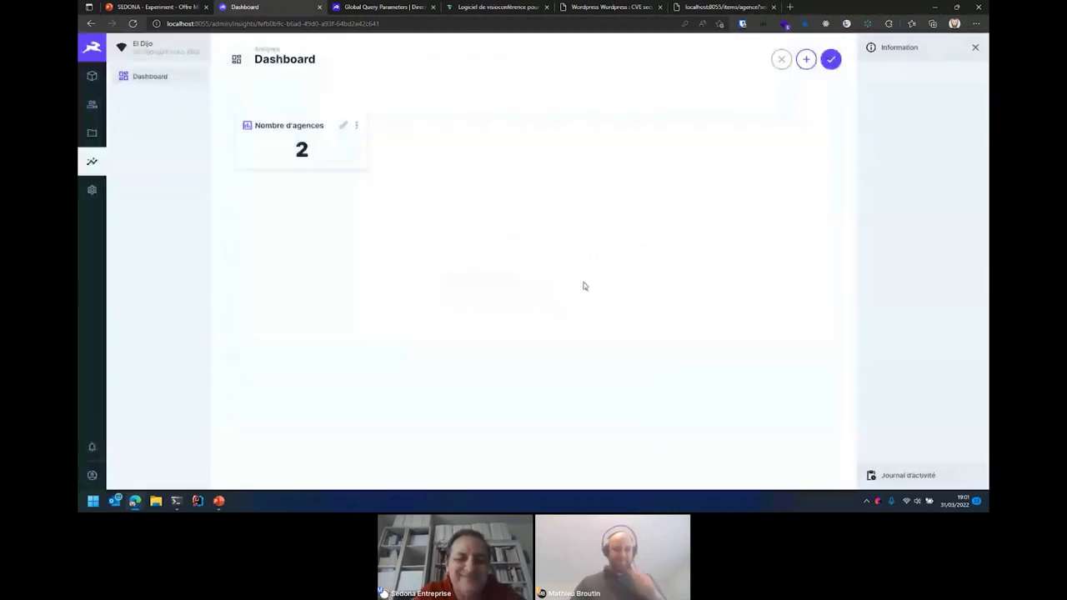
pyautogui.click(827, 61)
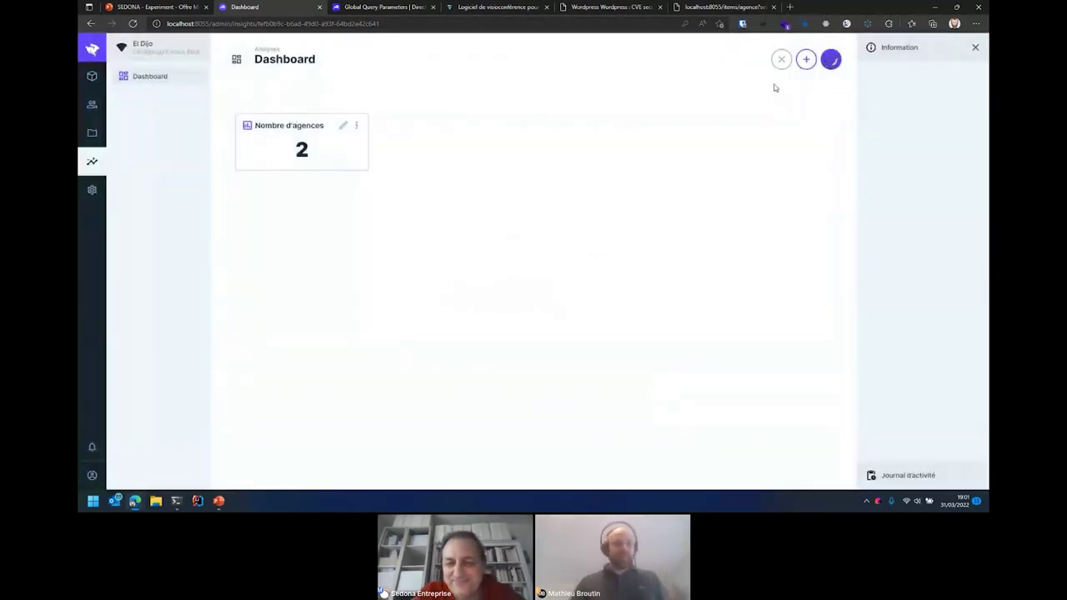
pyautogui.click(95, 75)
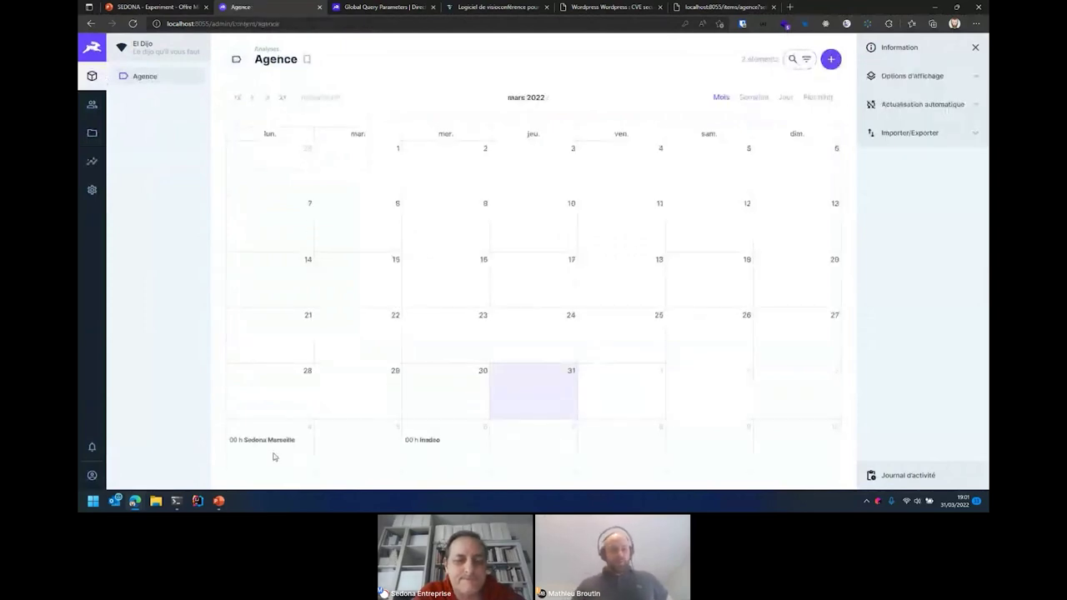
# - Post the comment 'On est pas à Marseille mais à Toulon' on the Sedona Marseille item
pyautogui.click(273, 441)
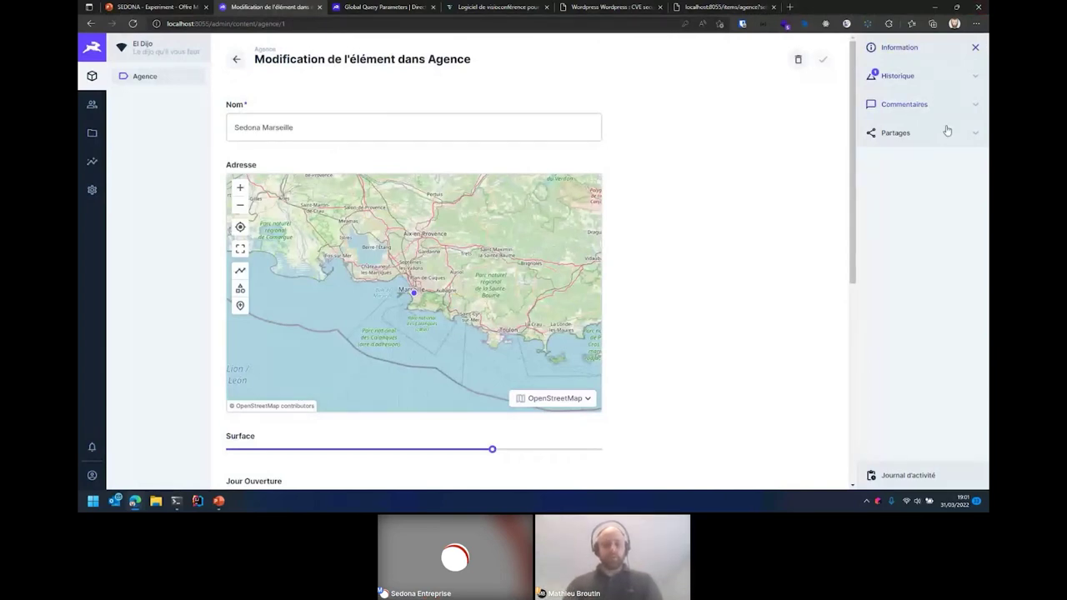
pyautogui.click(917, 107)
pyautogui.write('On est pas à')
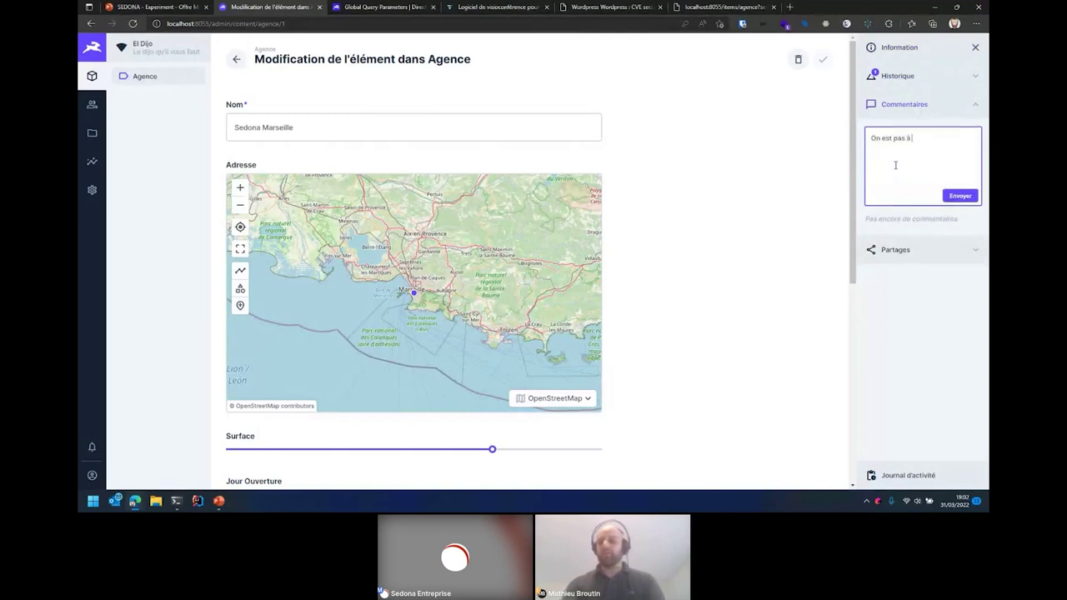
pyautogui.write(' Marseille mais à Toulon')
pyautogui.click(960, 196)
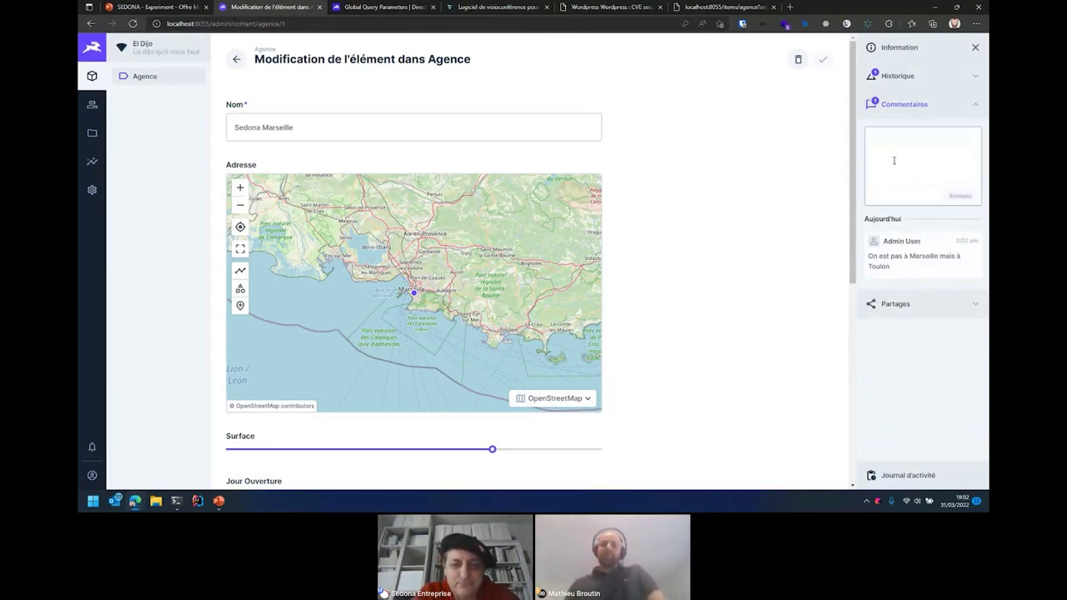
# - Review the item's revision history and comments, then go to the presentation tab
pyautogui.click(897, 75)
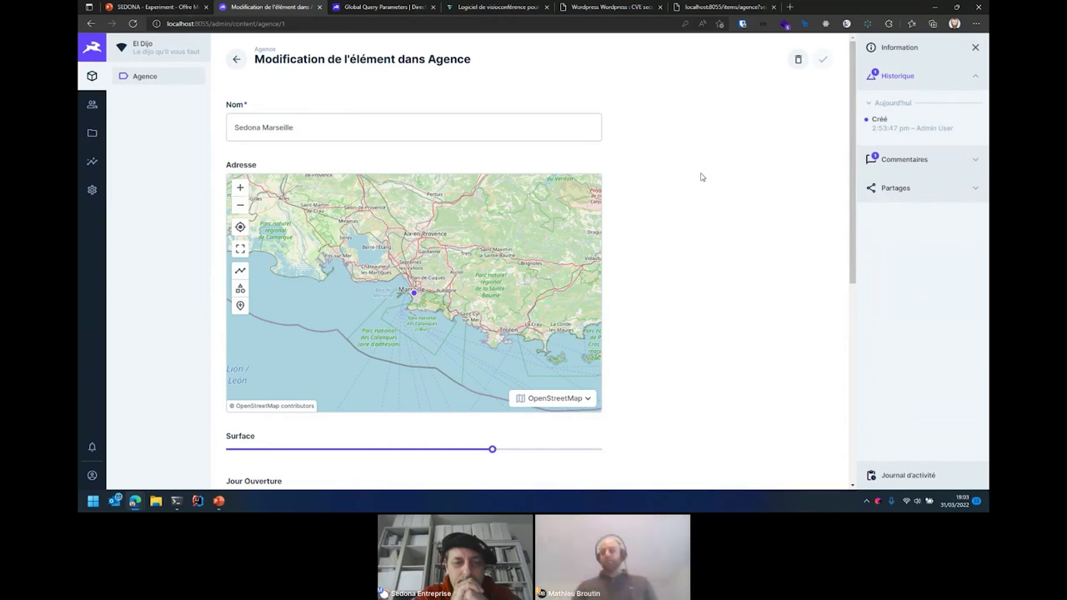
pyautogui.click(871, 160)
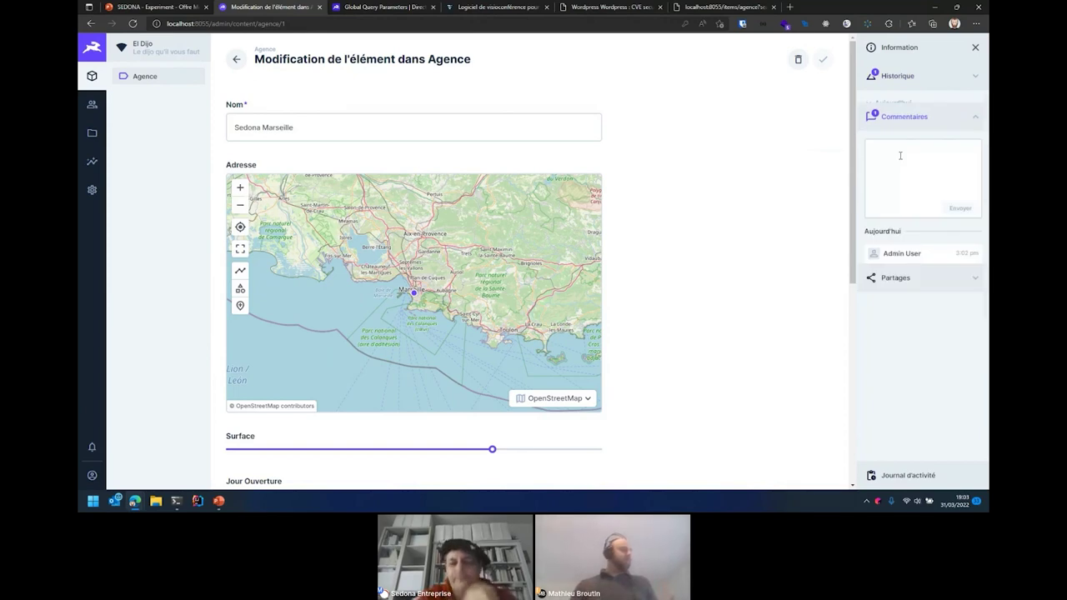
pyautogui.moveTo(977, 251)
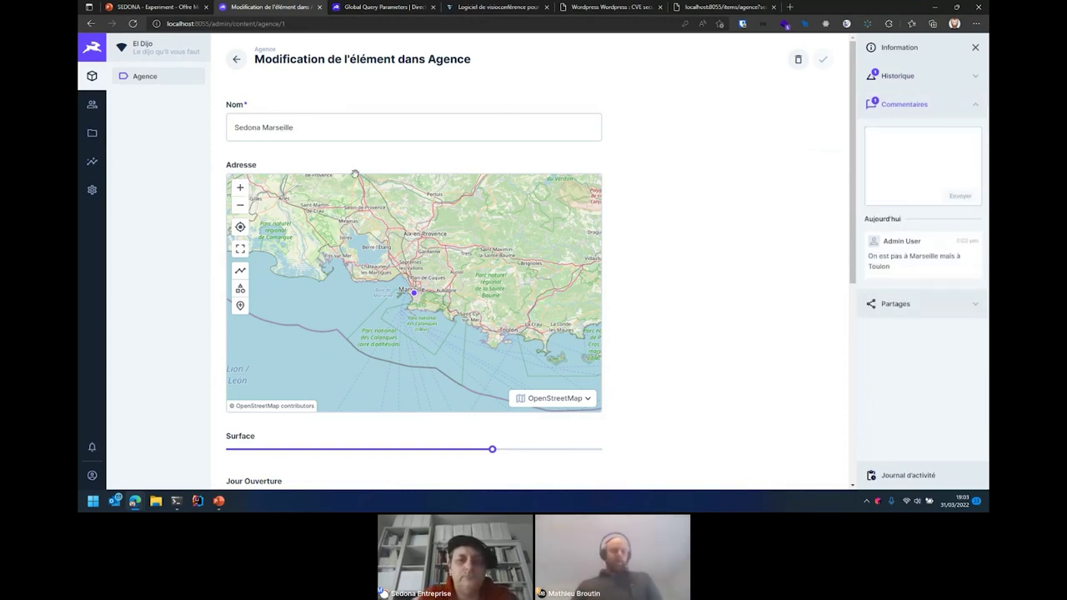
pyautogui.click(147, 6)
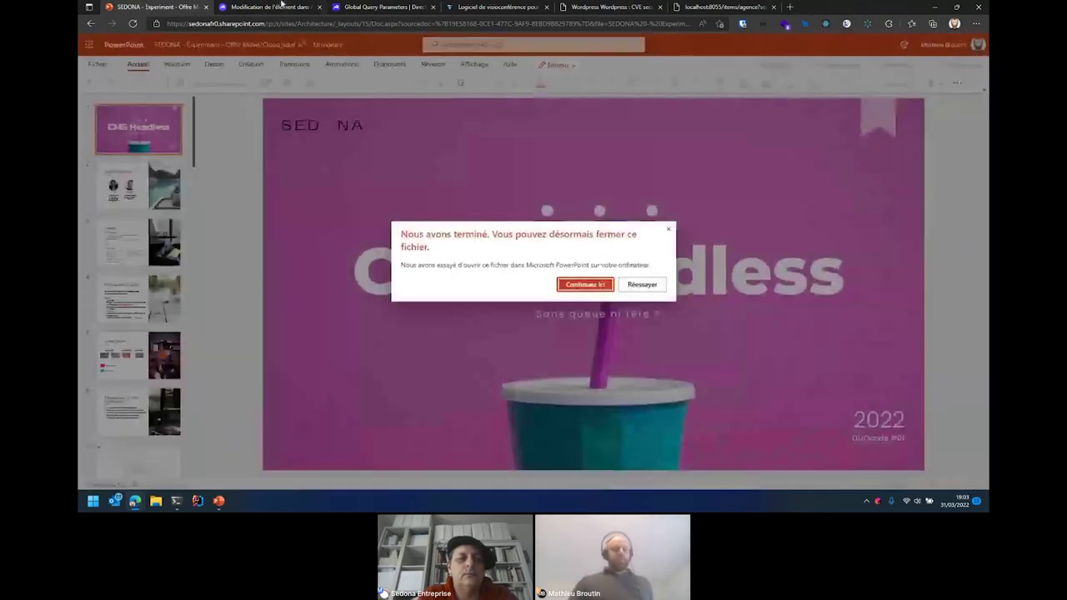
# - Start the PowerPoint slideshow from the current slide and advance to the feature-list slide
pyautogui.click(282, 4)
pyautogui.hotkey('alt', 'Tab')
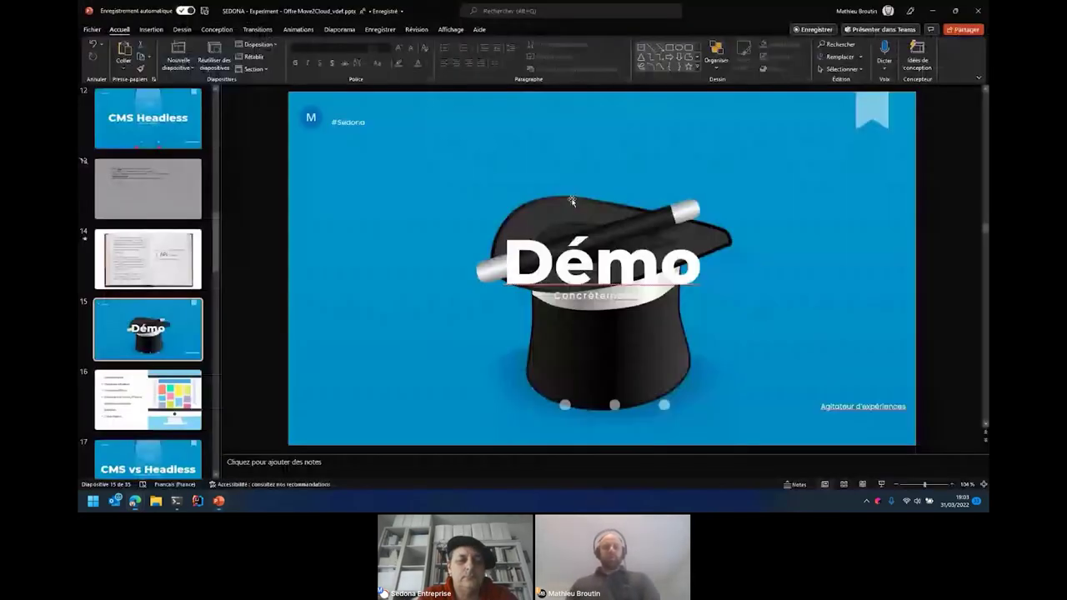
pyautogui.hotkey('shift', 'F5')
pyautogui.click(457, 361)
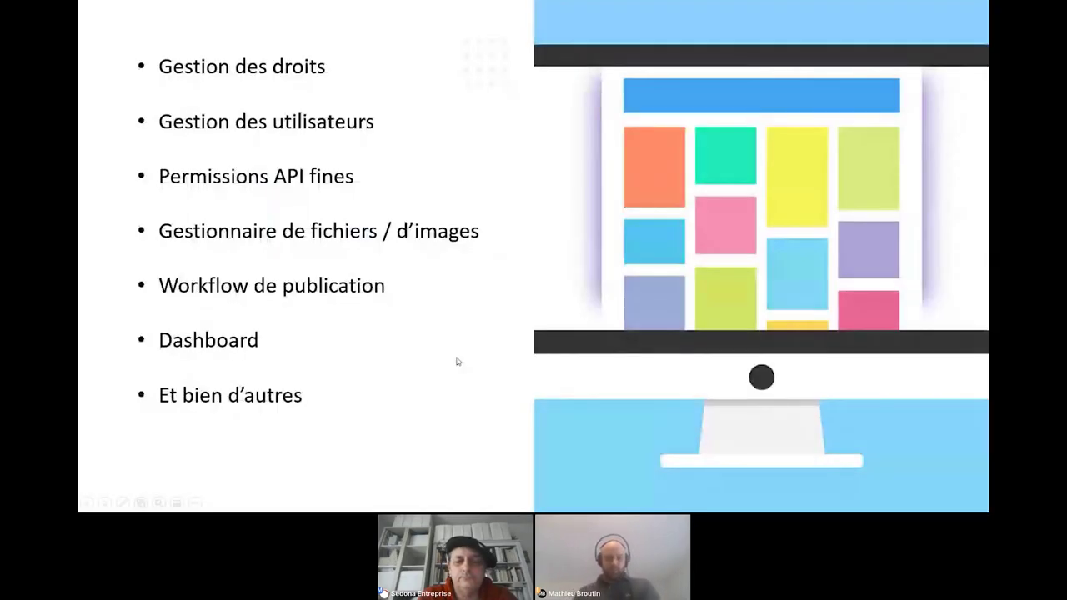
pyautogui.hotkey('alt', 'Tab')
pyautogui.hotkey('alt', 'Tab')
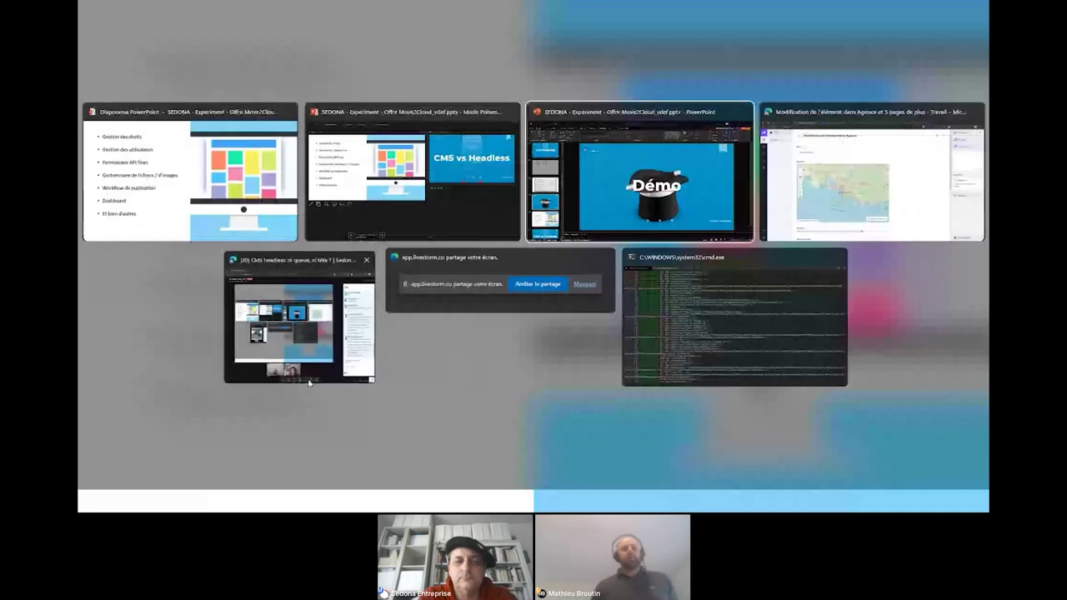
pyautogui.press('Escape')
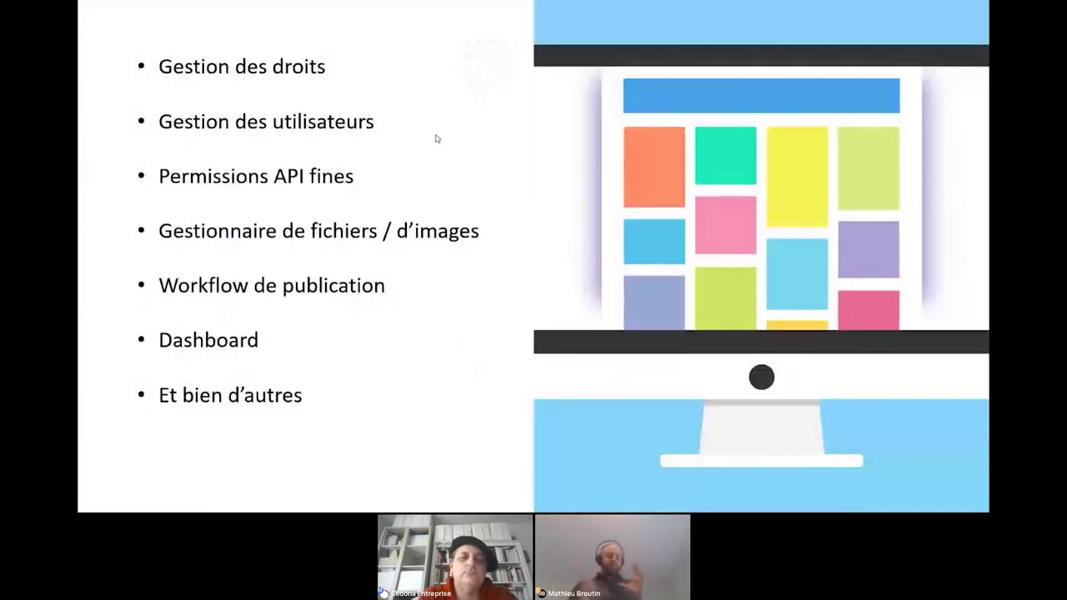